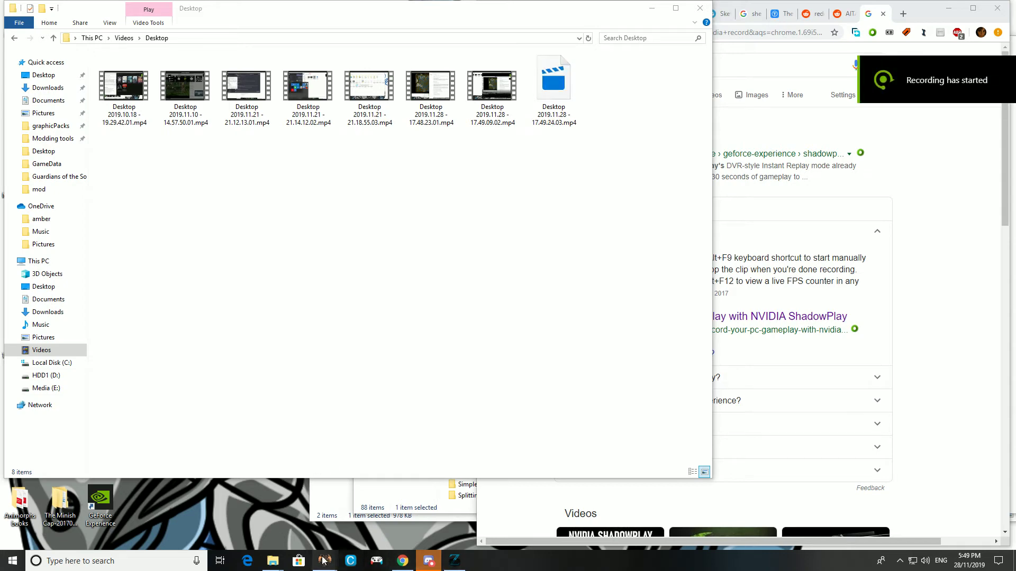
# - Maximize the Ice-Spear map window and open section D-5 in the Field Editor
pyautogui.moveTo(322, 560)
pyautogui.click(370, 523)
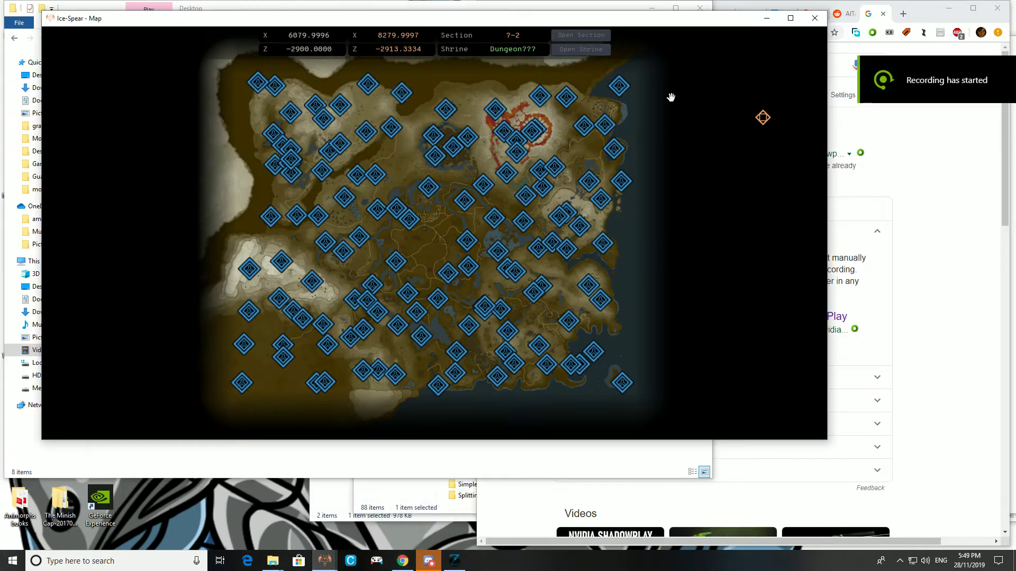
pyautogui.doubleClick(686, 18)
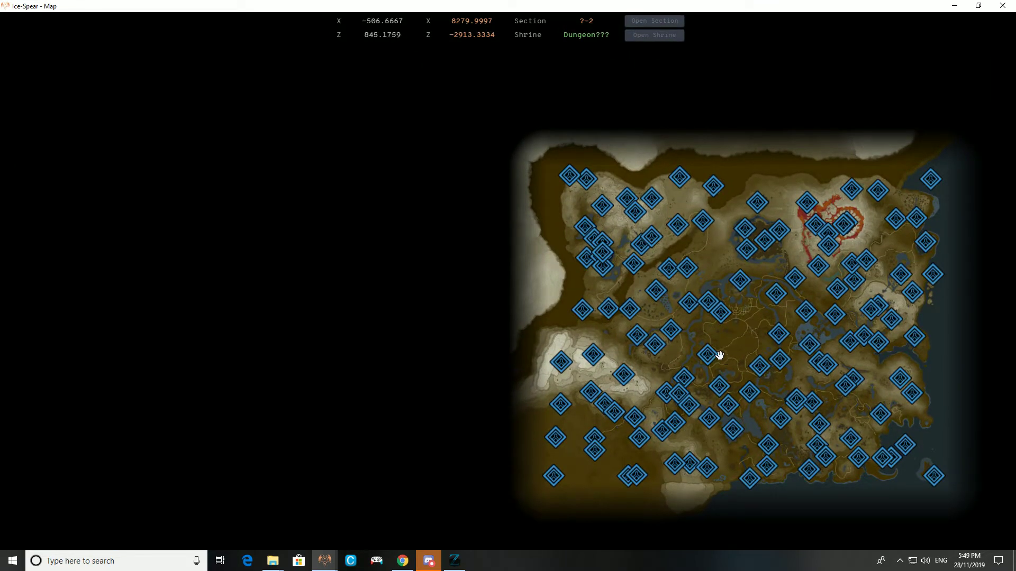
pyautogui.click(680, 352)
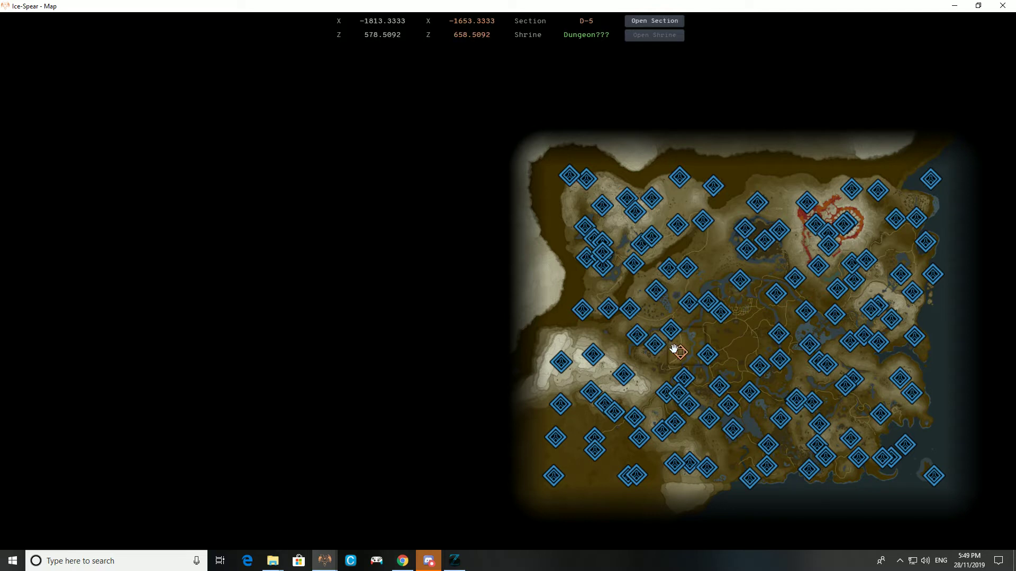
pyautogui.click(670, 24)
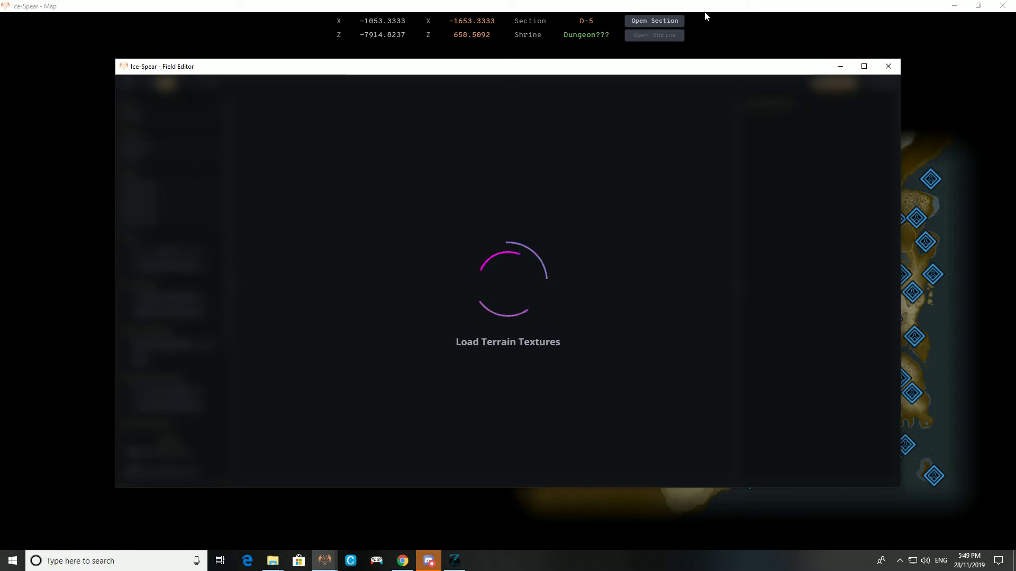
# - Maximize the Field Editor window while section D-5 loads its terrain and actors
pyautogui.doubleClick(702, 67)
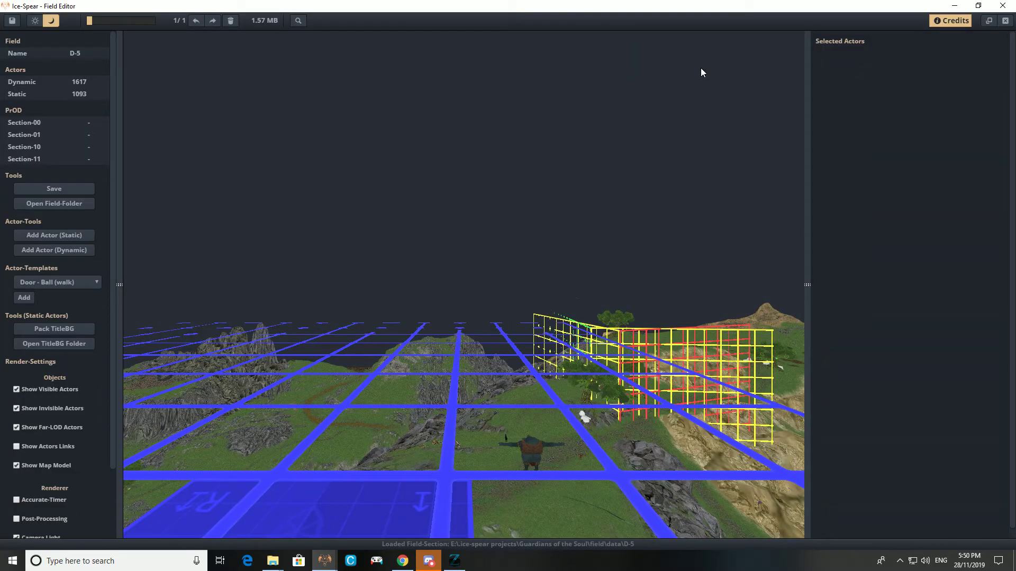
# - Fly the camera toward the grid boxes and select the Enemy_Bokoblin_Senior to view its details
pyautogui.press('w')
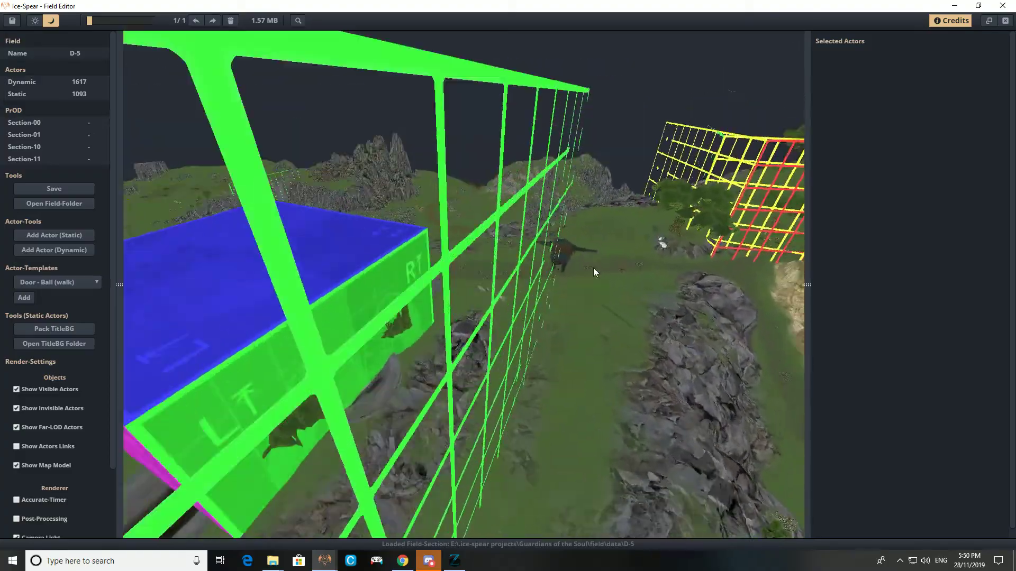
pyautogui.moveTo(592, 268); pyautogui.dragTo(526, 347)
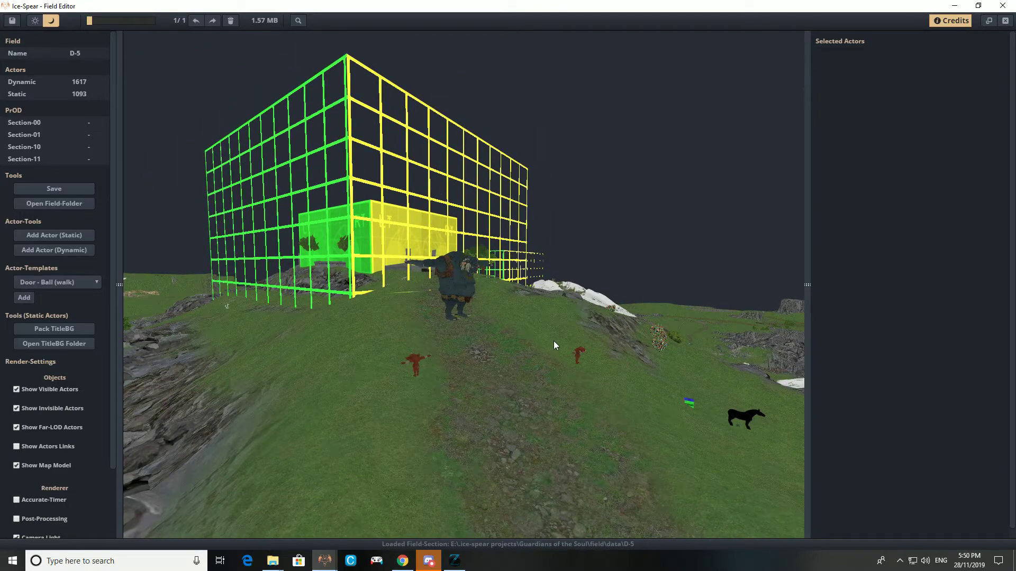
pyautogui.click(417, 364)
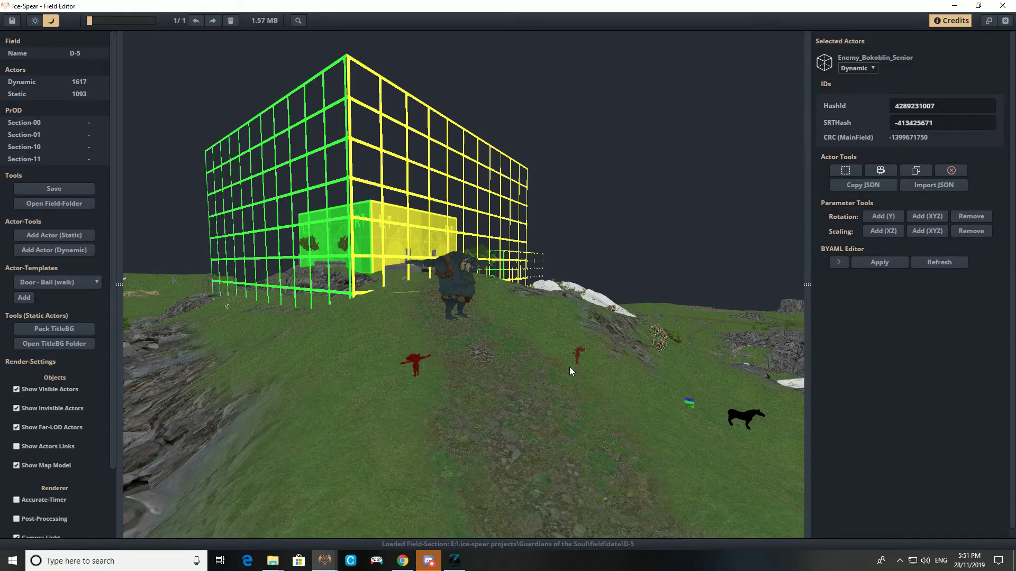
# - Orbit the camera in closer around the Enemy_Bokoblin_Senior
pyautogui.moveTo(558, 376); pyautogui.dragTo(339, 297)
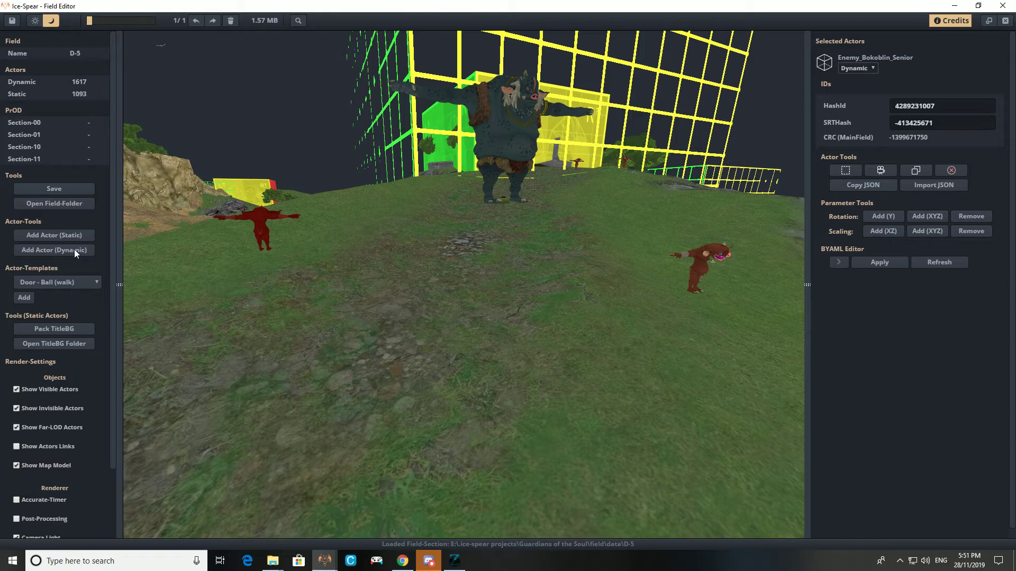
pyautogui.moveTo(211, 306)
pyautogui.mouseDown()
pyautogui.moveTo(258, 313)
pyautogui.moveTo(188, 305)
pyautogui.moveTo(206, 311)
pyautogui.mouseUp()
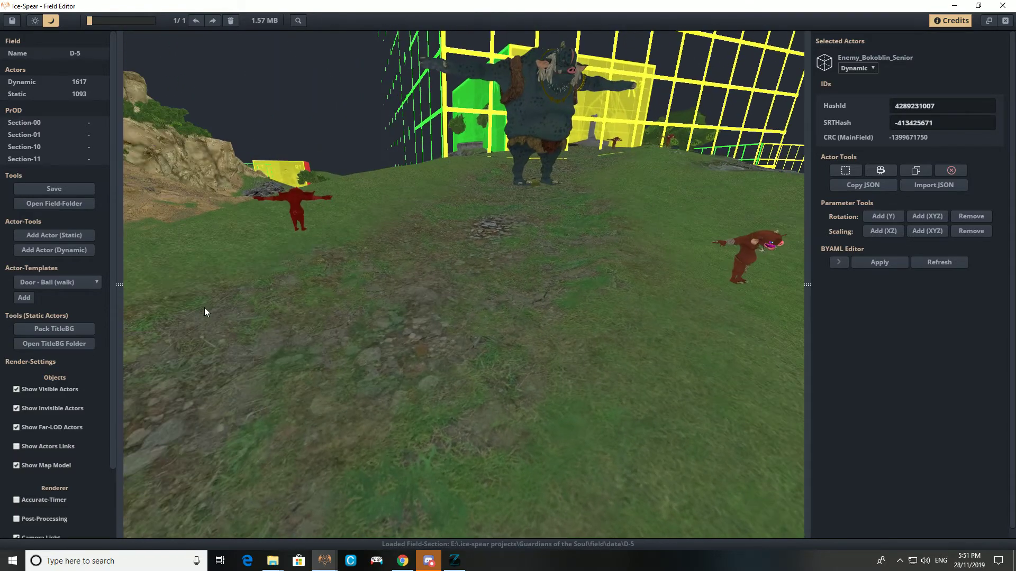
# - Add a new dynamic actor and import the Bokoblin's copied JSON into it
pyautogui.click(91, 251)
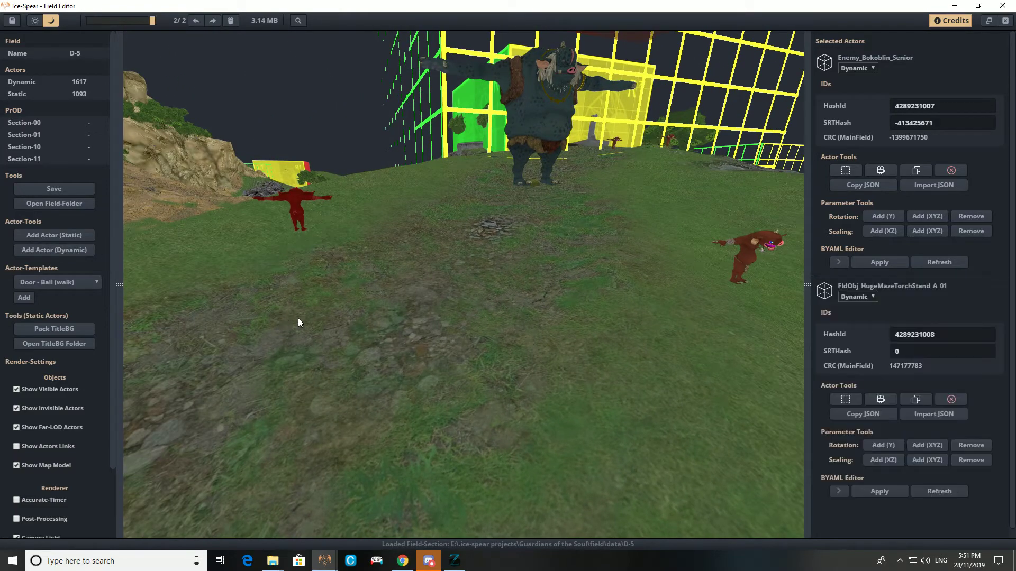
pyautogui.moveTo(308, 319); pyautogui.dragTo(500, 299)
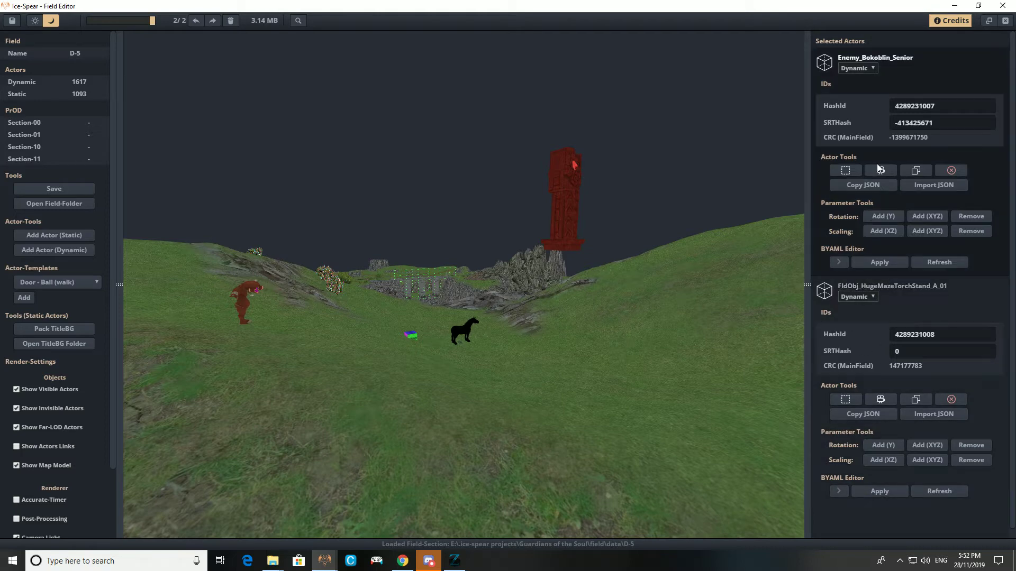
pyautogui.click(853, 188)
pyautogui.click(936, 414)
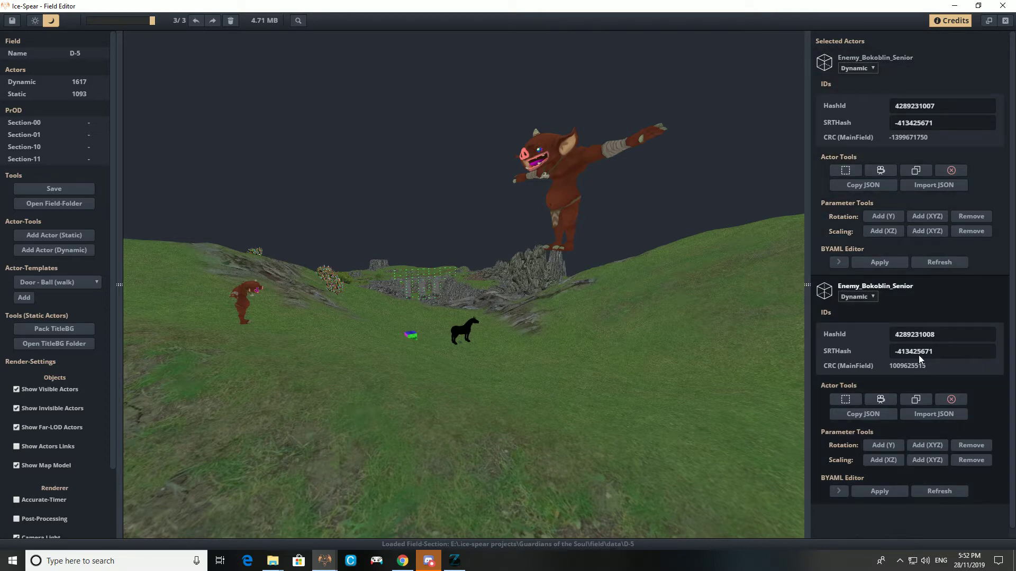
pyautogui.click(938, 334)
pyautogui.moveTo(942, 334); pyautogui.dragTo(891, 337)
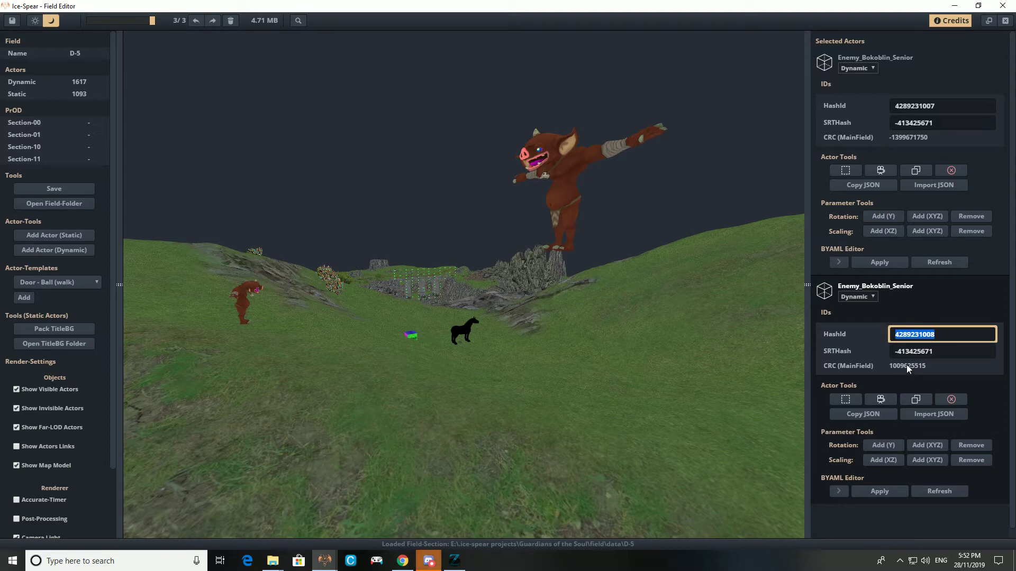
pyautogui.click(907, 364)
pyautogui.doubleClick(906, 365)
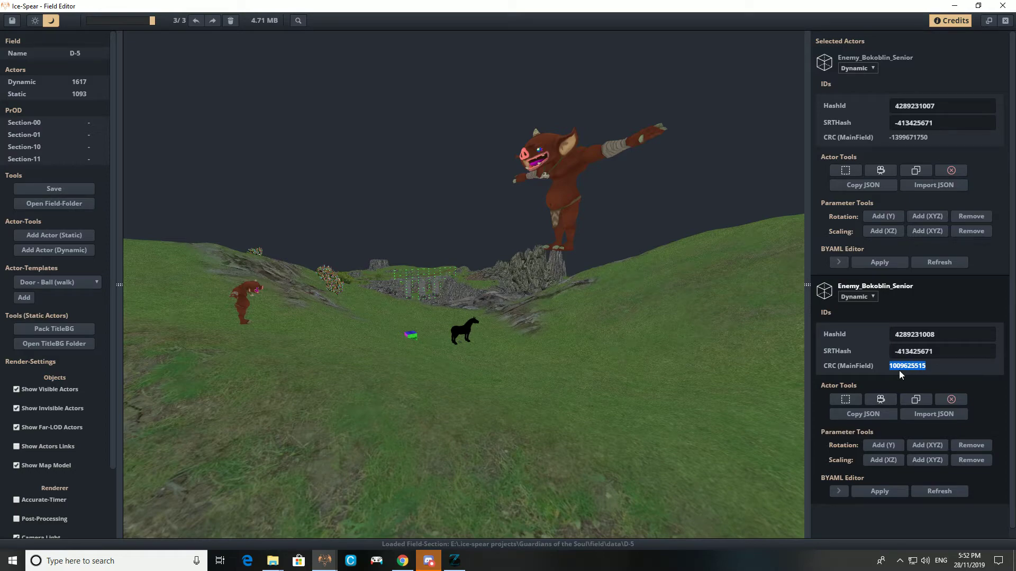
pyautogui.moveTo(672, 366); pyautogui.dragTo(578, 356)
pyautogui.press('s')
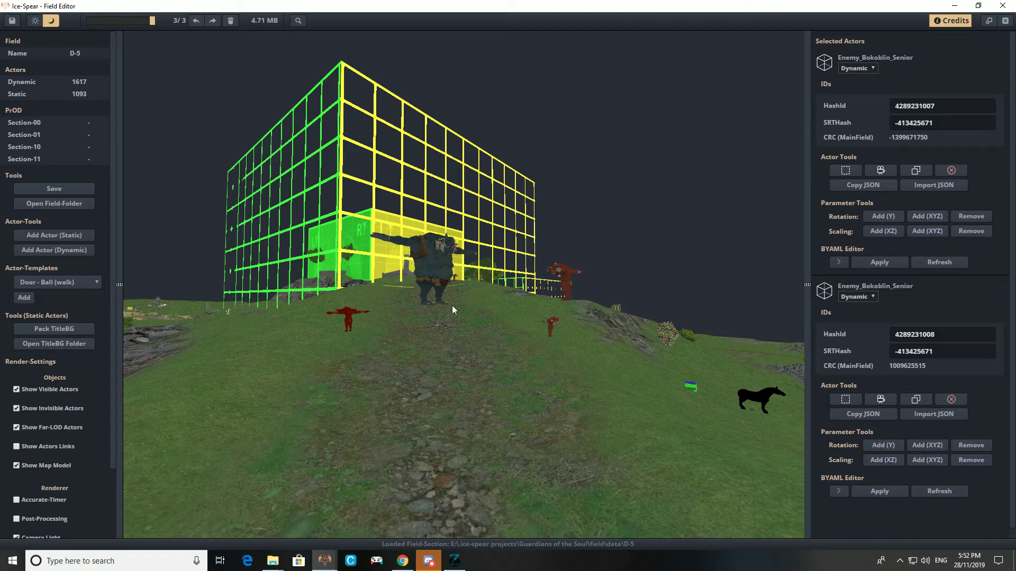
# - Drag the copied Bokoblin alone down the slope in front of the grid building
pyautogui.keyDown('ctrl'); pyautogui.click(348, 314); pyautogui.keyUp('ctrl')
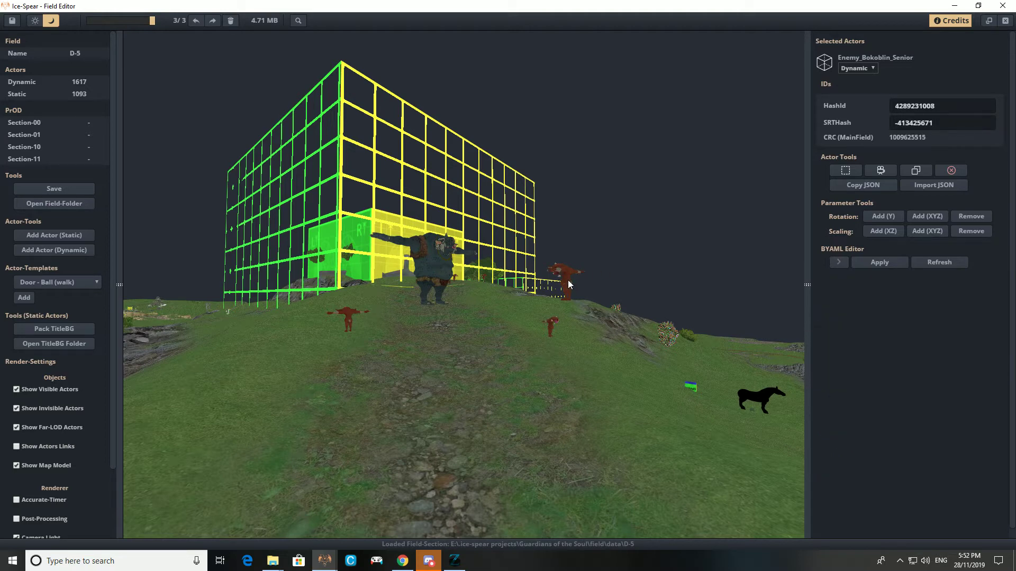
pyautogui.moveTo(567, 280); pyautogui.dragTo(405, 273)
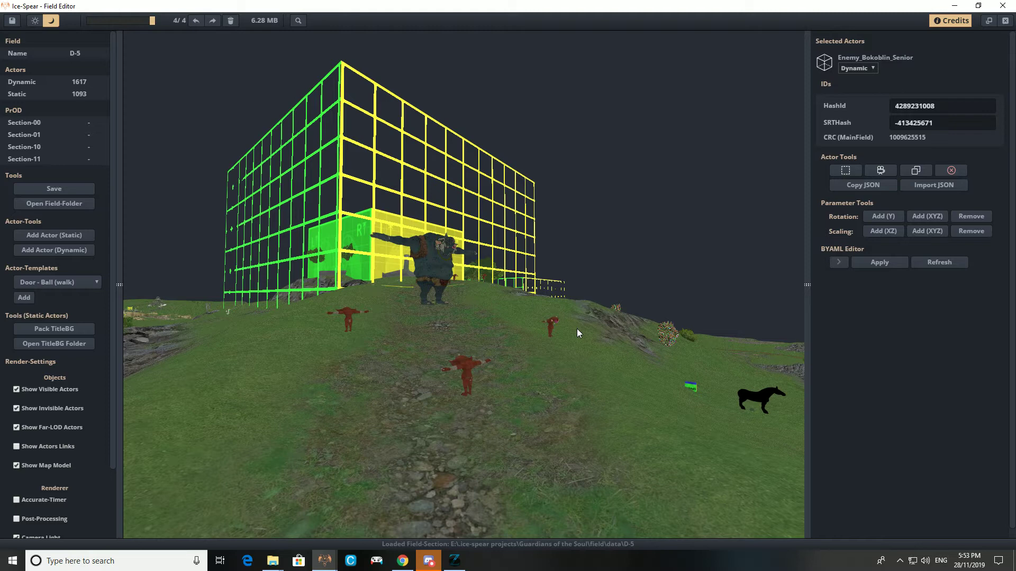
# - Expand the copied Bokoblin's BYAML parameters and inspect EquipItem1's Weapon_Spear_006 value
pyautogui.click(836, 262)
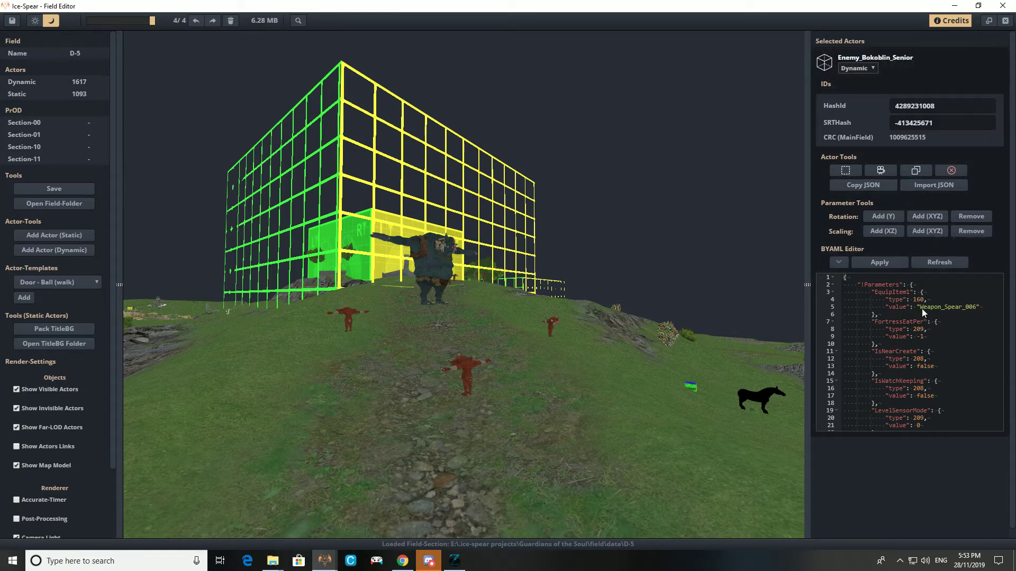
pyautogui.scroll(-15, 922, 309)
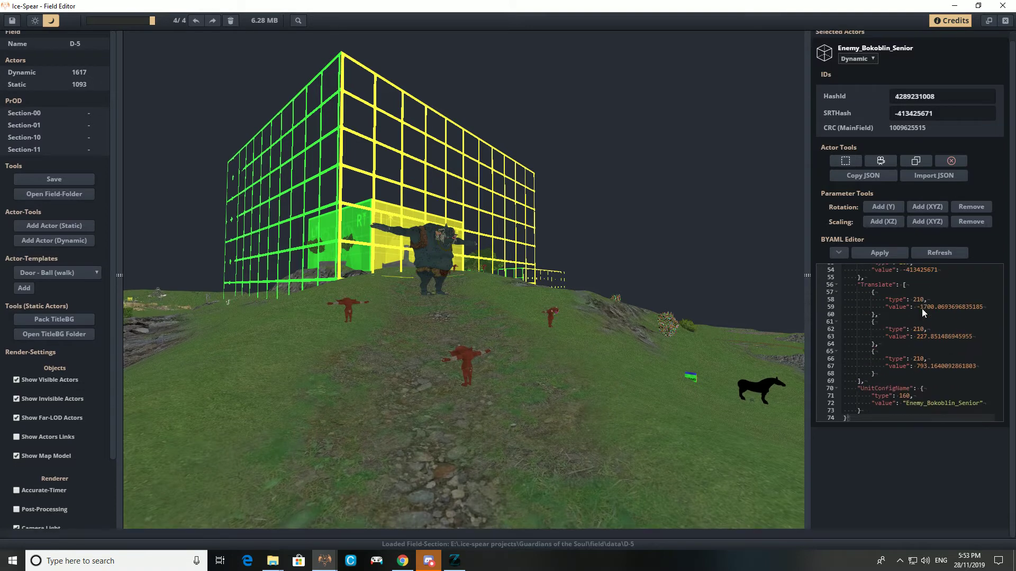
pyautogui.scroll(15, 932, 325)
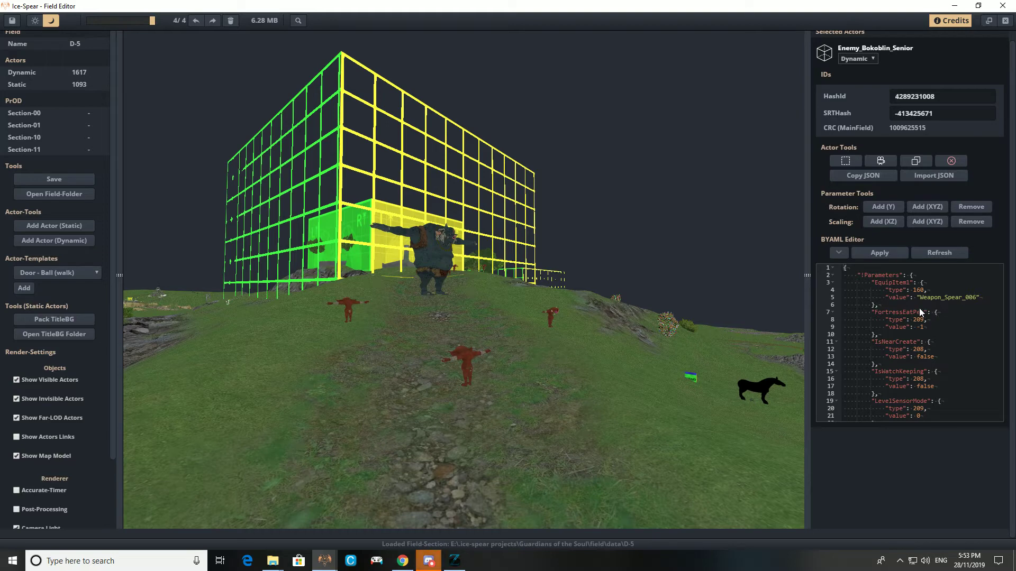
pyautogui.moveTo(871, 283); pyautogui.dragTo(985, 299)
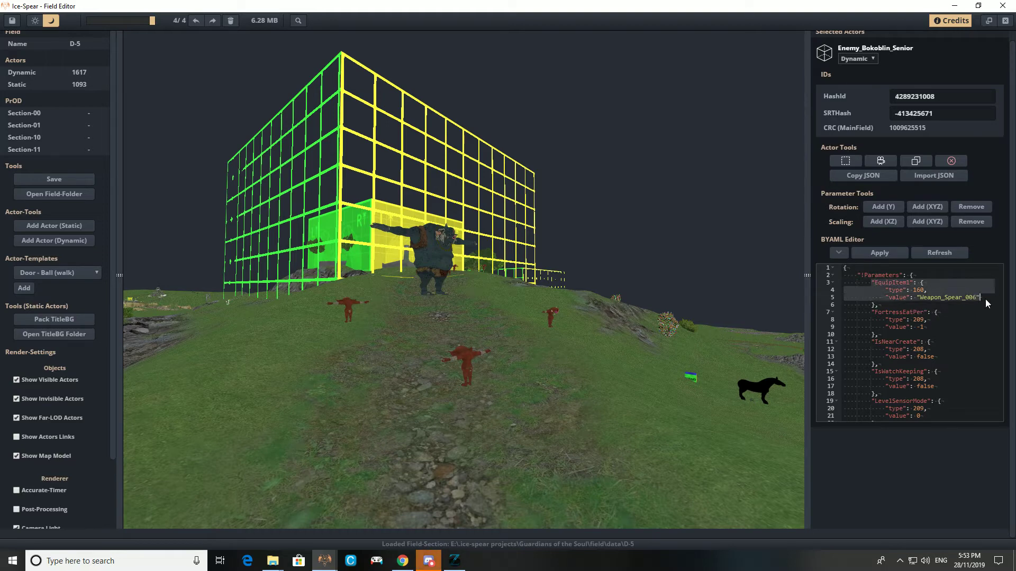
pyautogui.click(983, 300)
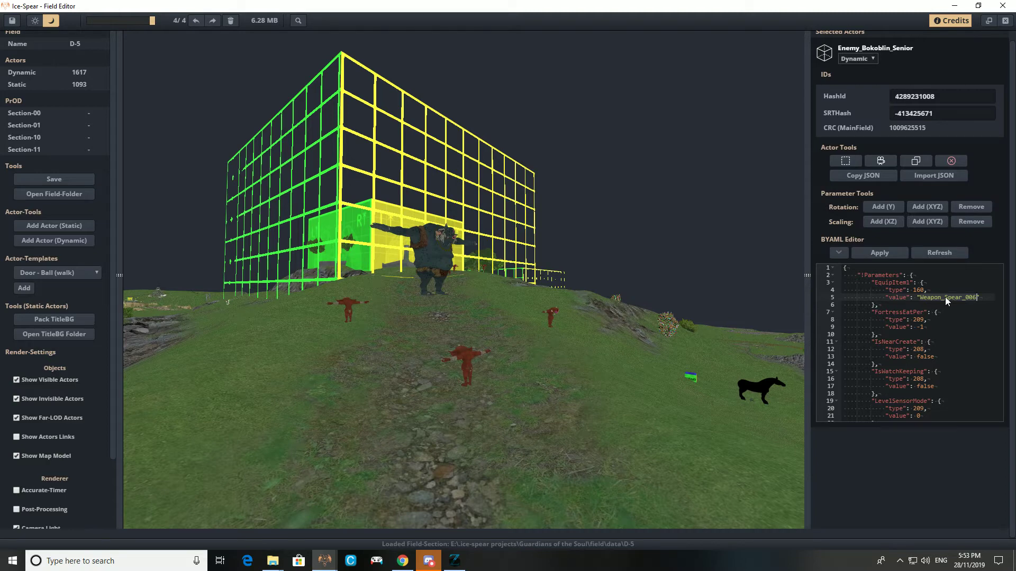
pyautogui.doubleClick(945, 297)
pyautogui.click(964, 297)
pyautogui.click(940, 284)
pyautogui.click(944, 291)
pyautogui.click(956, 297)
pyautogui.scroll(-1, 976, 300)
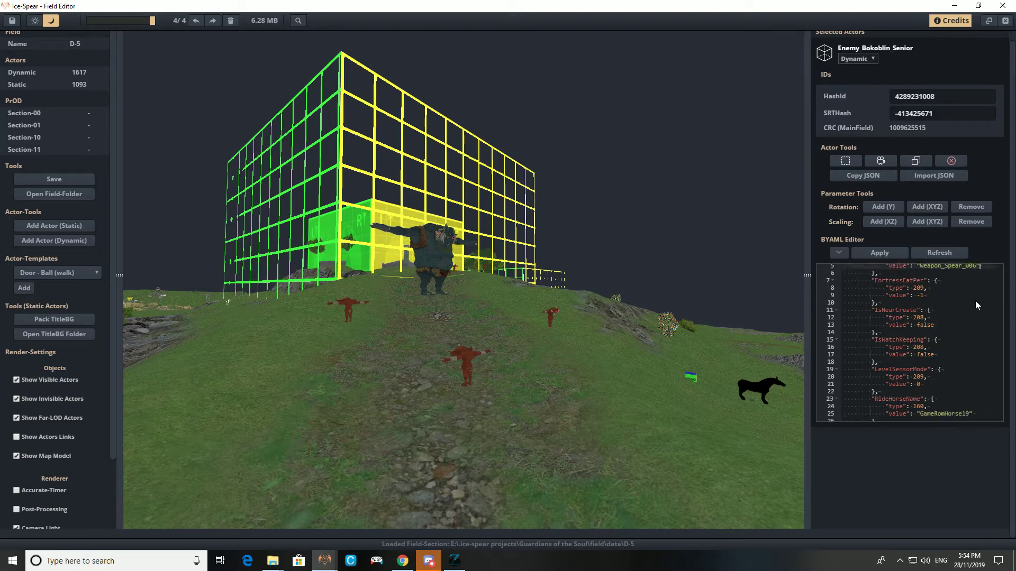
pyautogui.moveTo(950, 335)
pyautogui.mouseDown()
pyautogui.moveTo(952, 377)
pyautogui.moveTo(950, 288)
pyautogui.moveTo(948, 310)
pyautogui.moveTo(857, 275)
pyautogui.moveTo(867, 307)
pyautogui.moveTo(851, 281)
pyautogui.moveTo(936, 290)
pyautogui.moveTo(944, 334)
pyautogui.mouseUp()
pyautogui.click(944, 334)
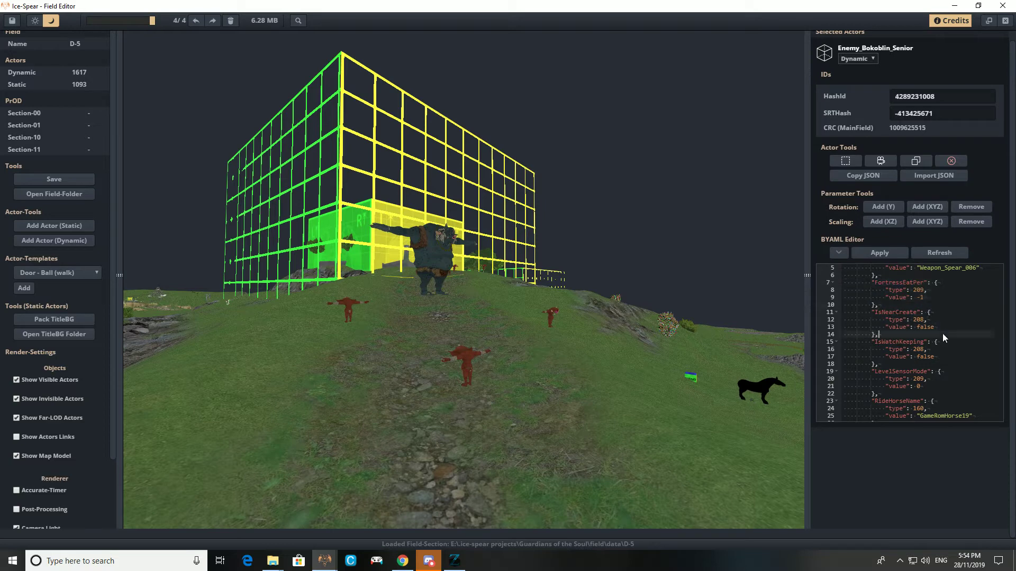
pyautogui.click(924, 384)
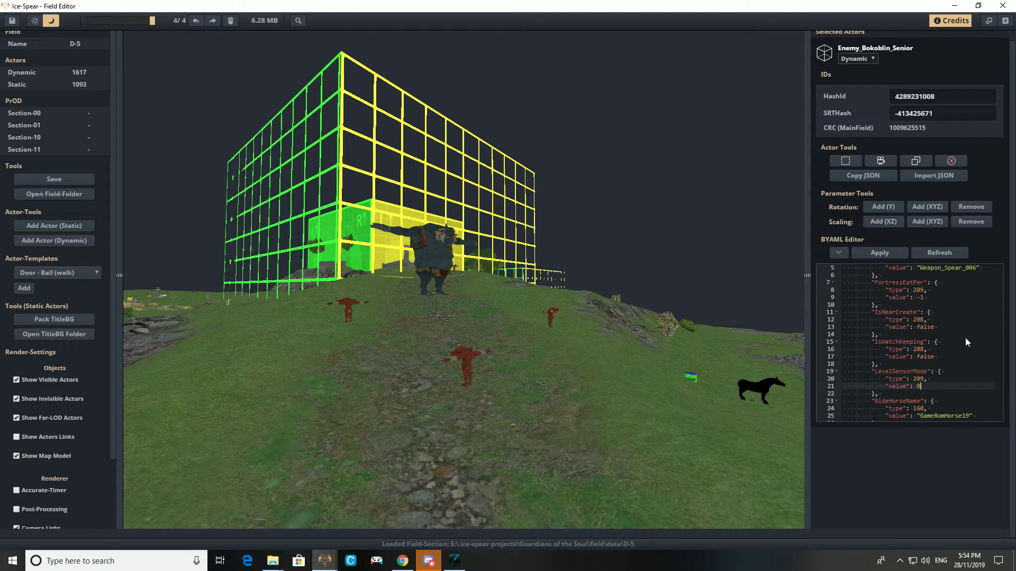
pyautogui.click(980, 268)
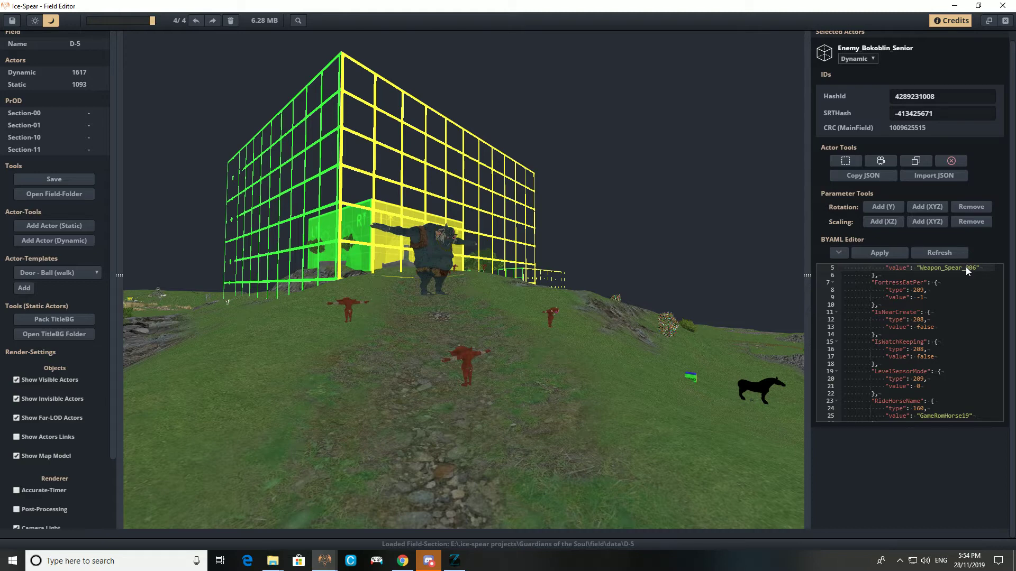
pyautogui.click(936, 386)
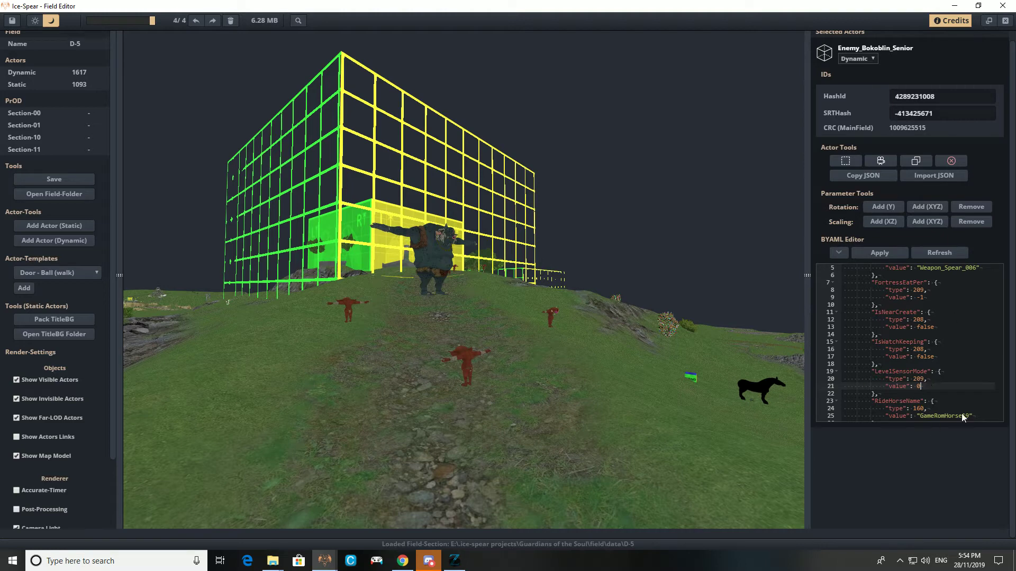
# - Inspect the RideHorseName entry, GameRomHorse19, then clear the text selection
pyautogui.scroll(-3, 929, 353)
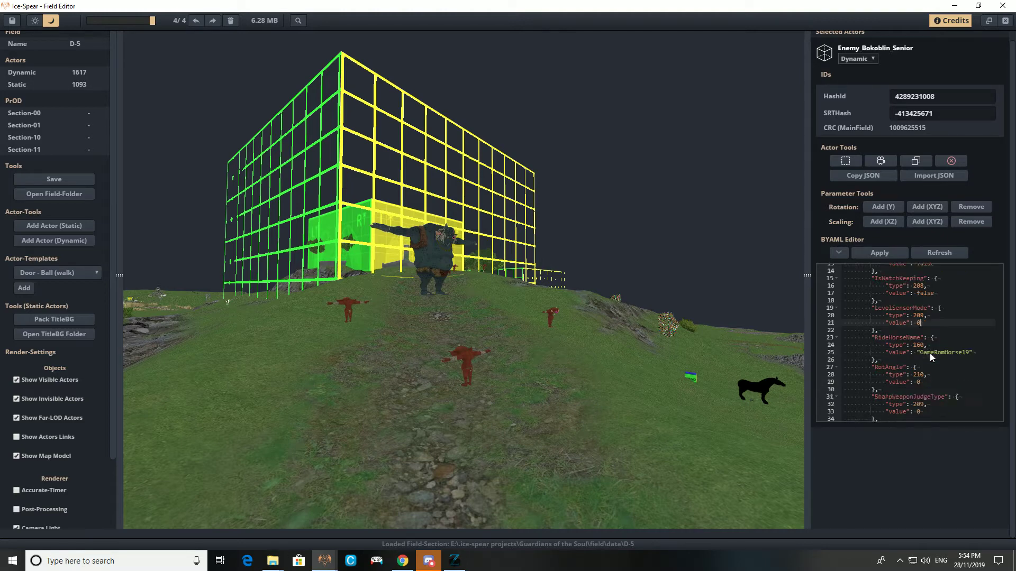
pyautogui.moveTo(977, 351); pyautogui.dragTo(935, 344)
pyautogui.click(844, 337)
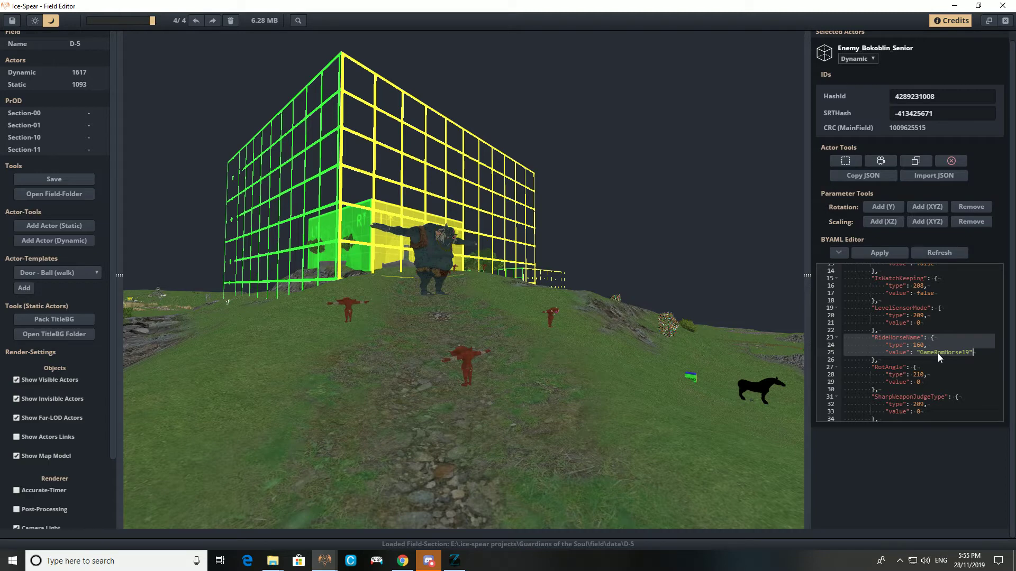
pyautogui.hotkey('ctrl', 'Left')
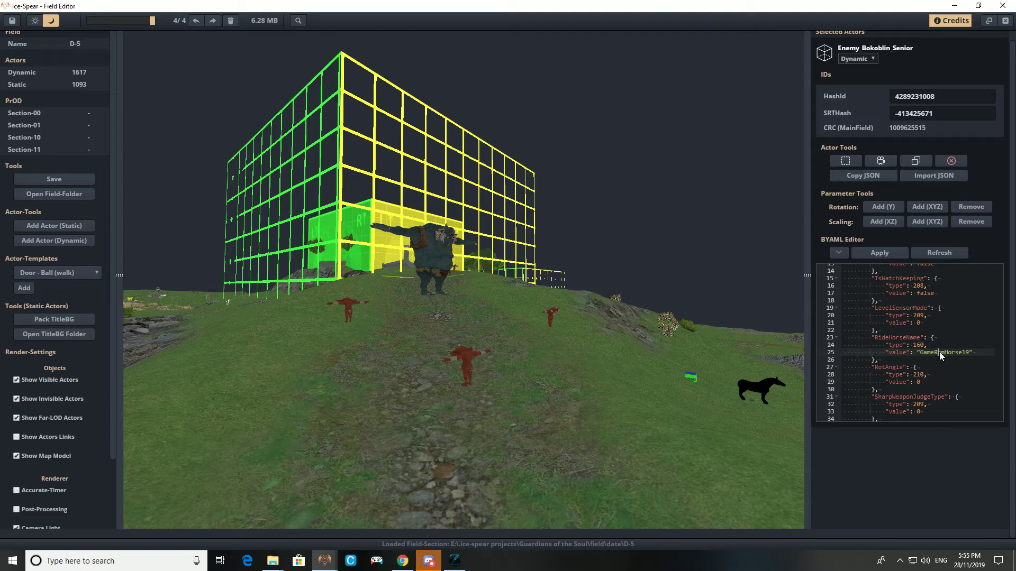
# - Add another Enemy_Bokoblin_Senior to the selection, expand its BYAML parameters, and fly toward the grid building
pyautogui.keyDown('shift'); pyautogui.click(551, 317); pyautogui.keyUp('shift')
pyautogui.scroll(-5, 921, 468)
pyautogui.click(839, 516)
pyautogui.scroll(-8, 879, 455)
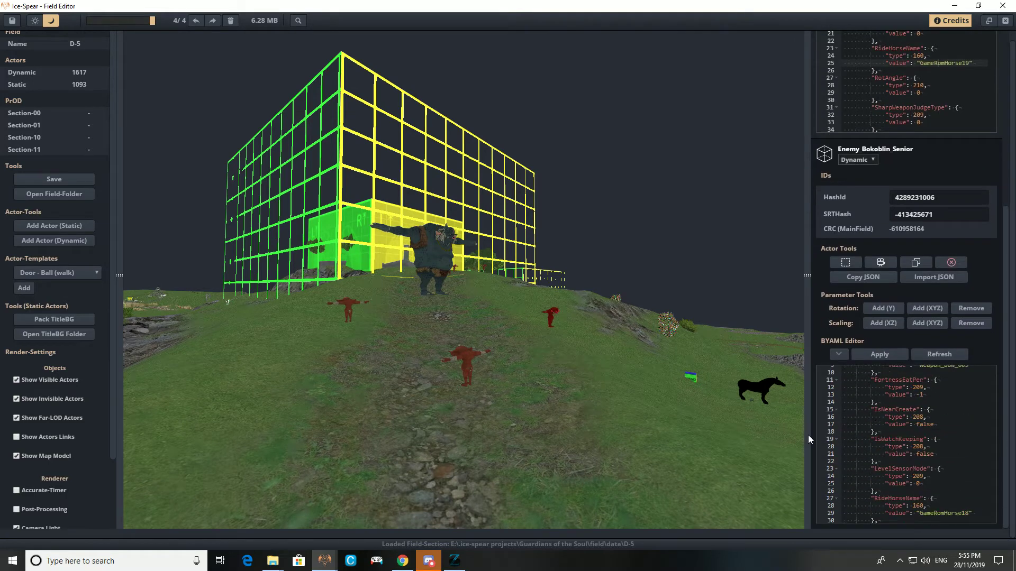
pyautogui.press('a')
pyautogui.press('w')
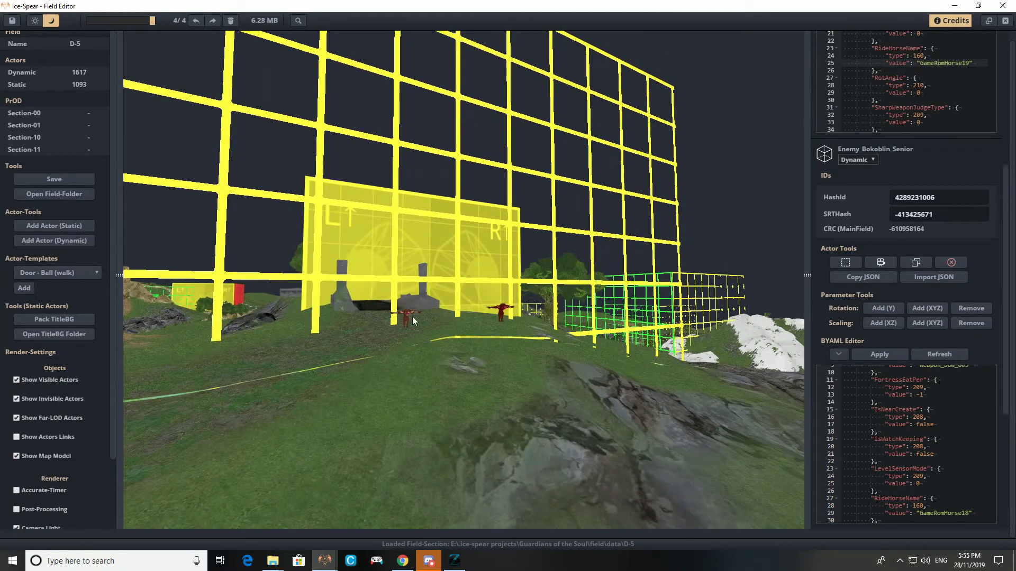
pyautogui.scroll(-10, 913, 462)
pyautogui.scroll(-10, 913, 462)
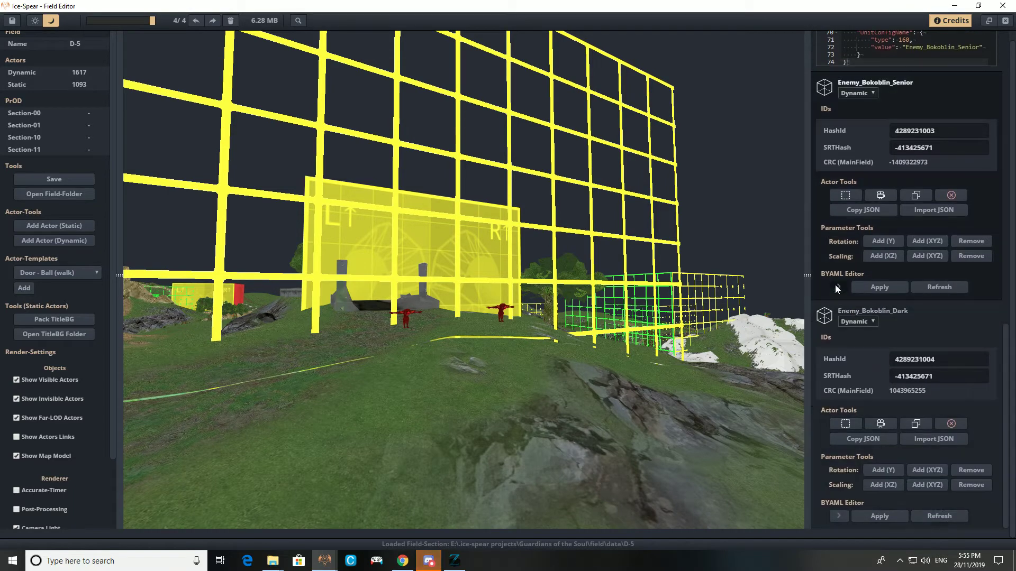
# - Expand the next Senior's and the Enemy_Bokoblin_Dark's parameters, finding RideHorseName Animal_Bear_A
pyautogui.click(837, 286)
pyautogui.scroll(-7, 921, 369)
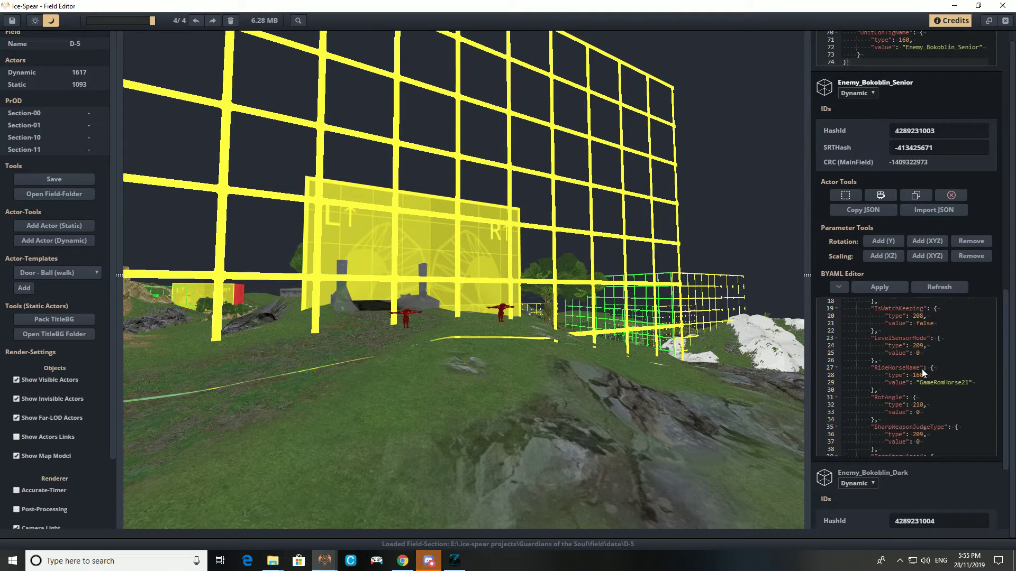
pyautogui.scroll(-3, 939, 485)
pyautogui.click(839, 516)
pyautogui.scroll(-3, 872, 456)
pyautogui.scroll(1, 932, 421)
pyautogui.scroll(-6, 953, 431)
pyautogui.scroll(-1, 1011, 460)
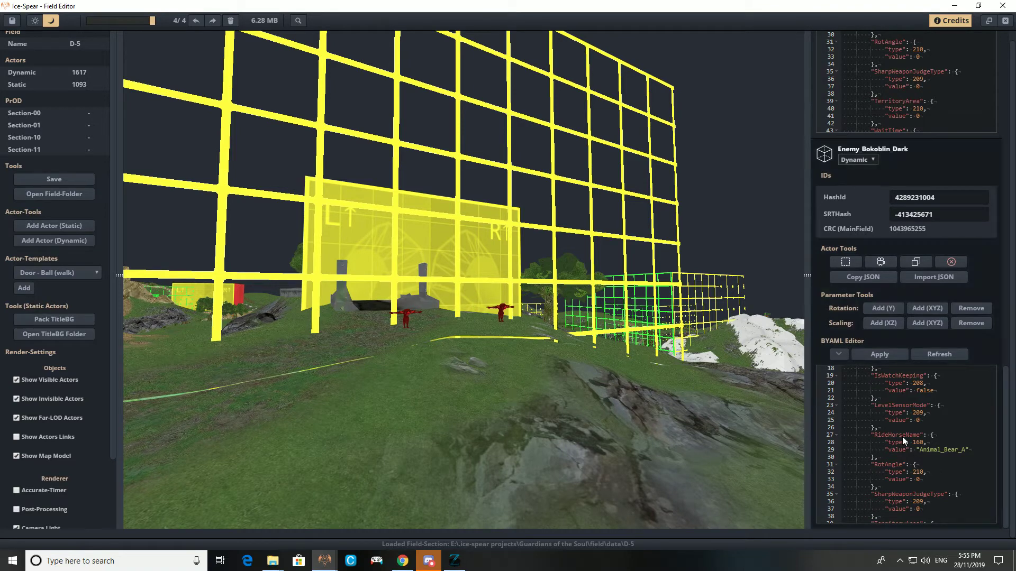
# - Check Animal_Bear_A, pull the camera back, and read Enemy_Bokoblin_Dark's parameters through Translate
pyautogui.click(931, 451)
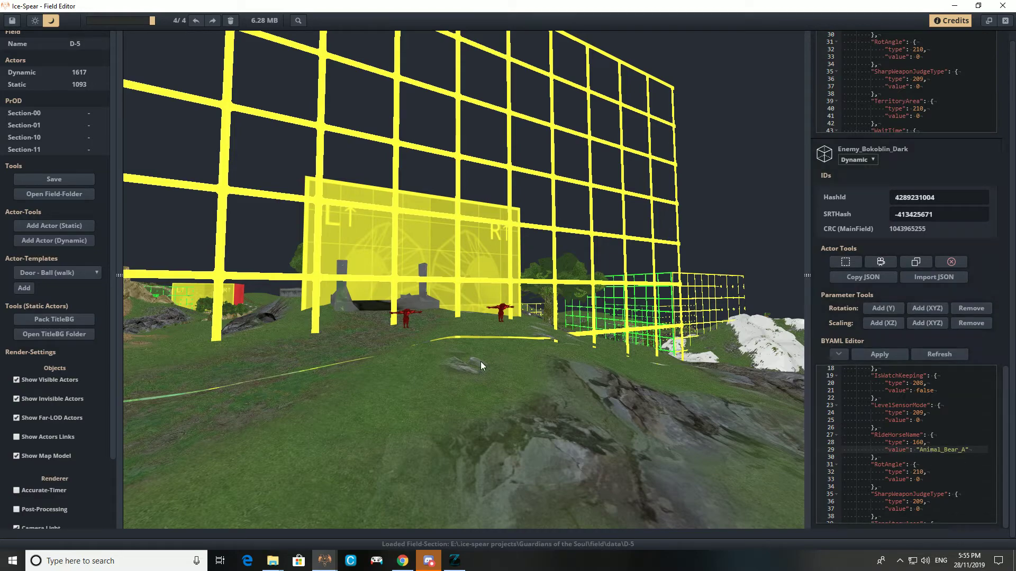
pyautogui.press('s')
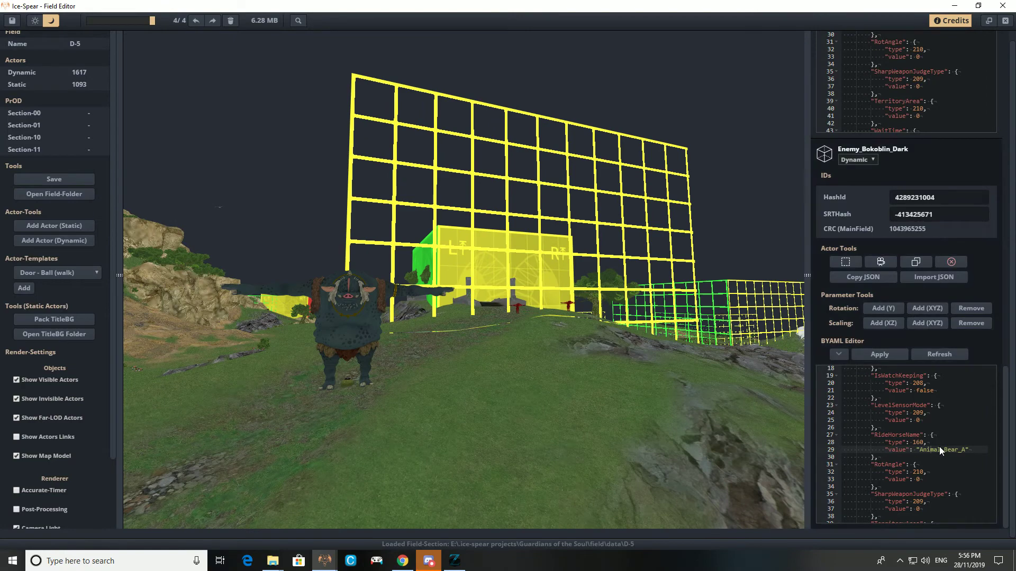
pyautogui.scroll(-3, 940, 448)
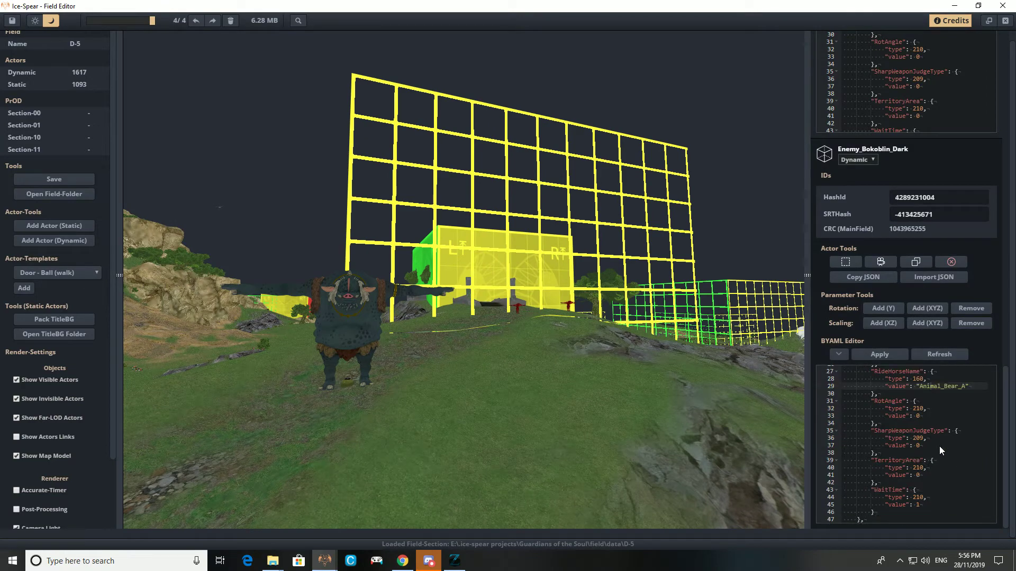
pyautogui.scroll(-6, 939, 447)
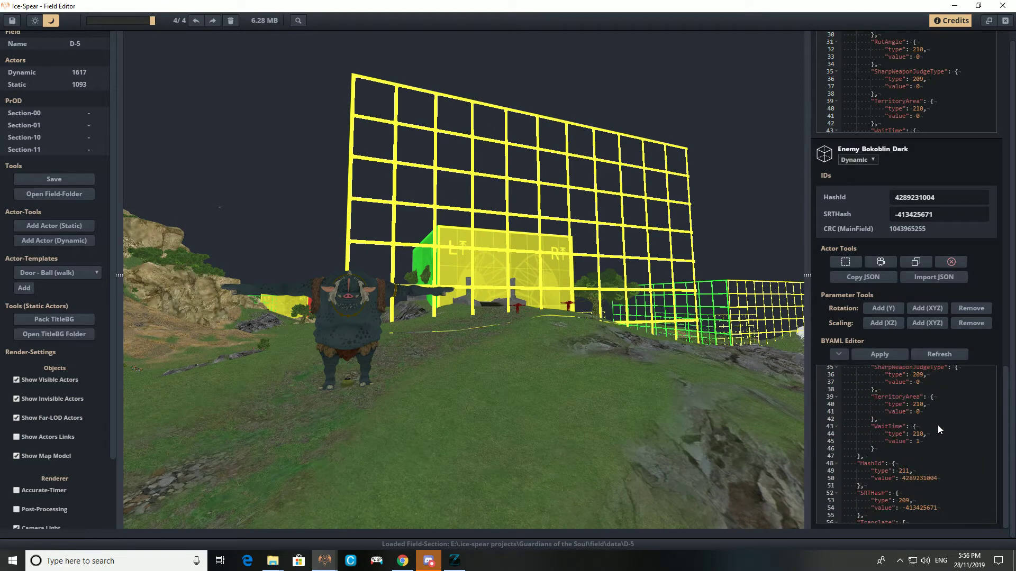
pyautogui.scroll(-6, 936, 421)
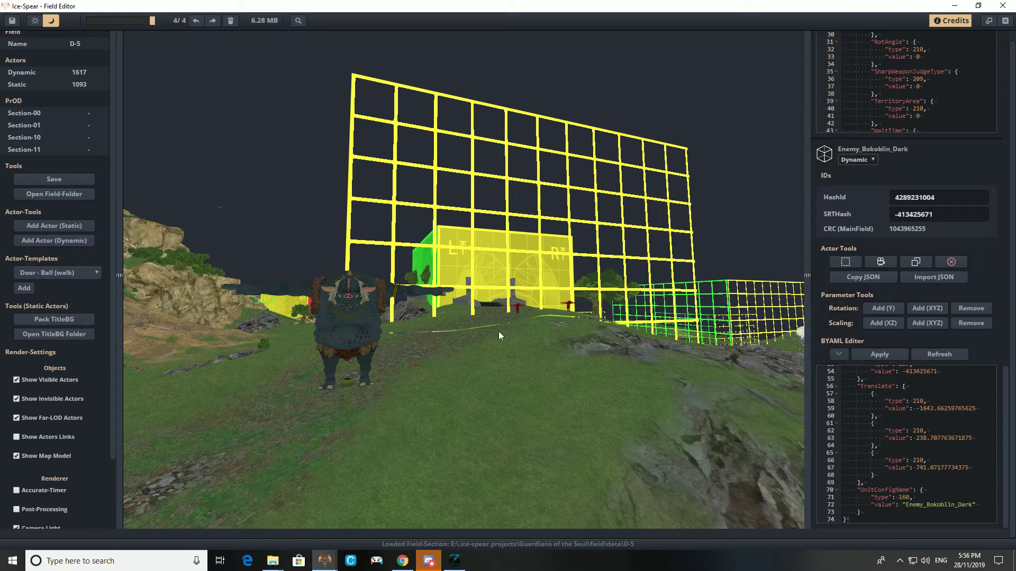
# - Select the Enemy_Giant_Middle Hinox and inspect its GiantRoamType value of 1
pyautogui.click(366, 317)
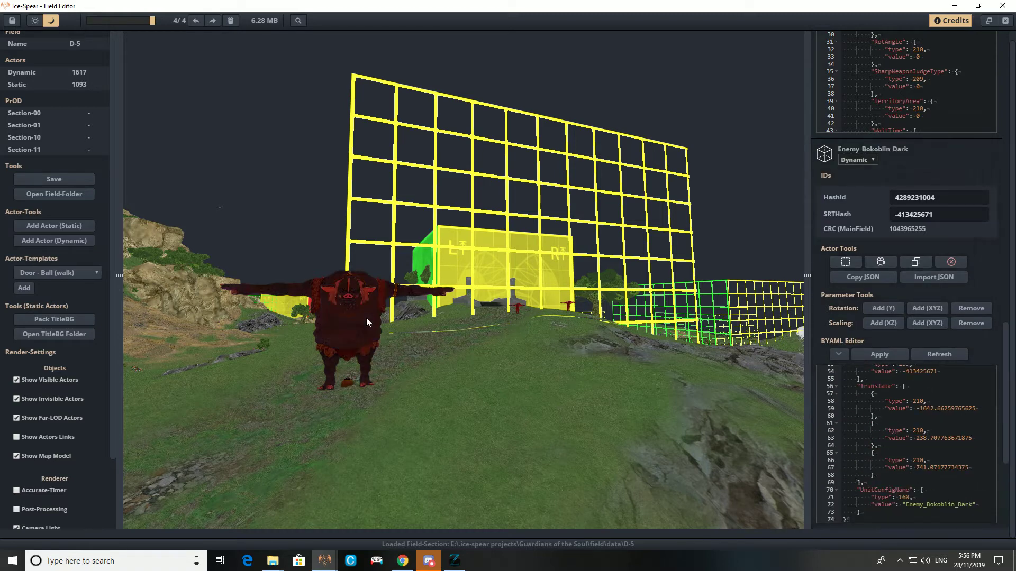
pyautogui.scroll(-5, 1006, 344)
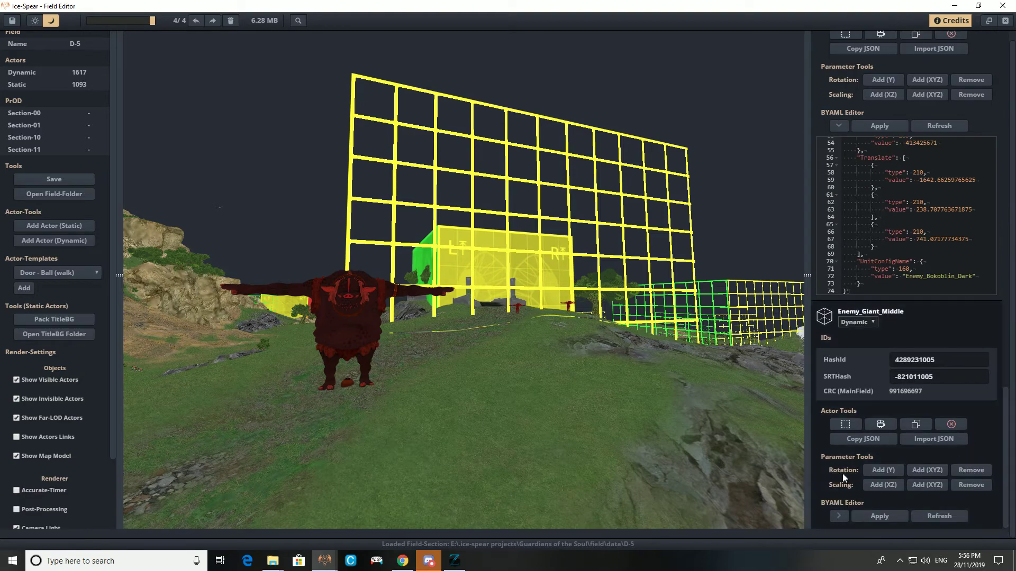
pyautogui.scroll(-3, 887, 414)
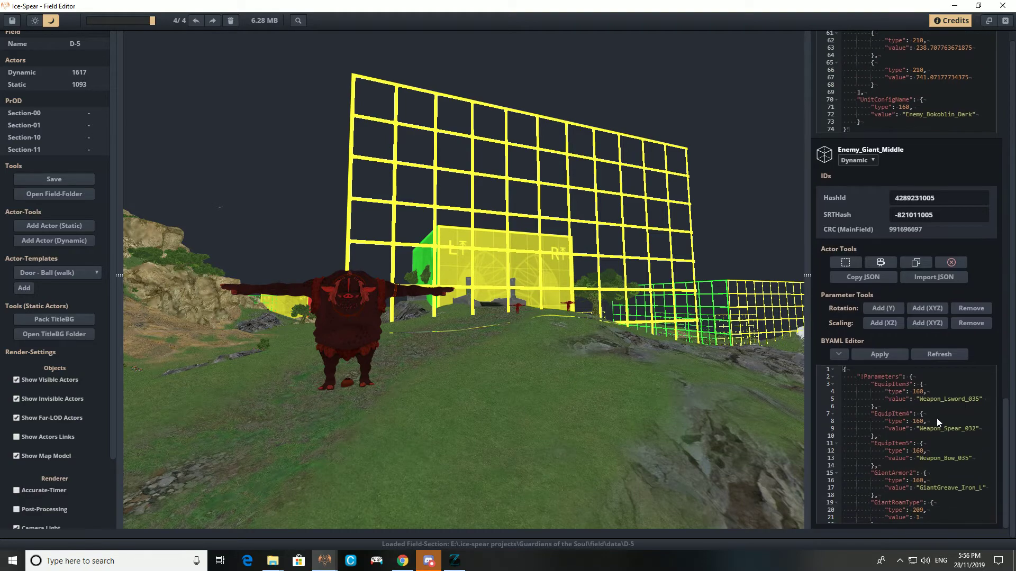
pyautogui.scroll(-6, 938, 416)
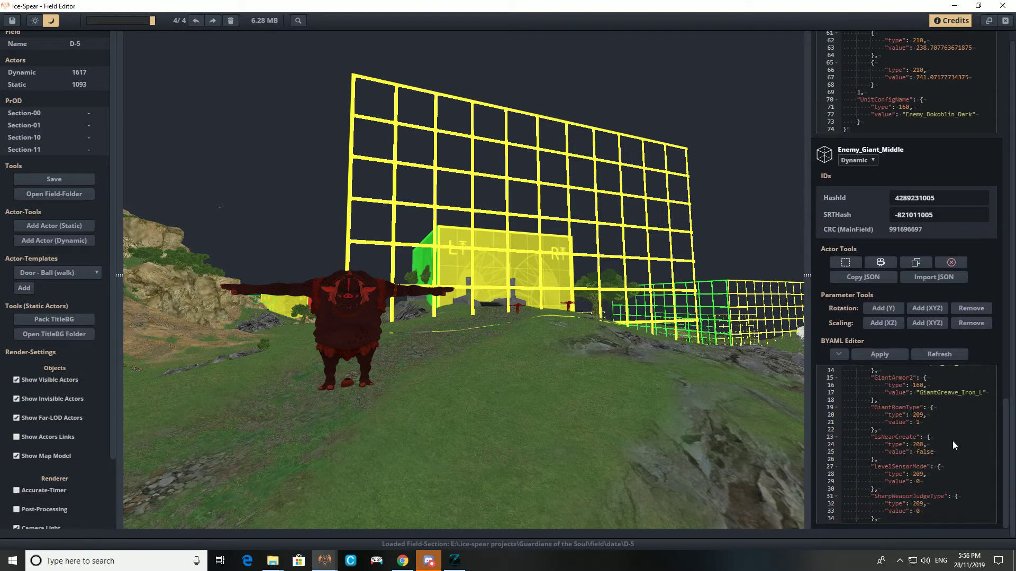
pyautogui.click(936, 391)
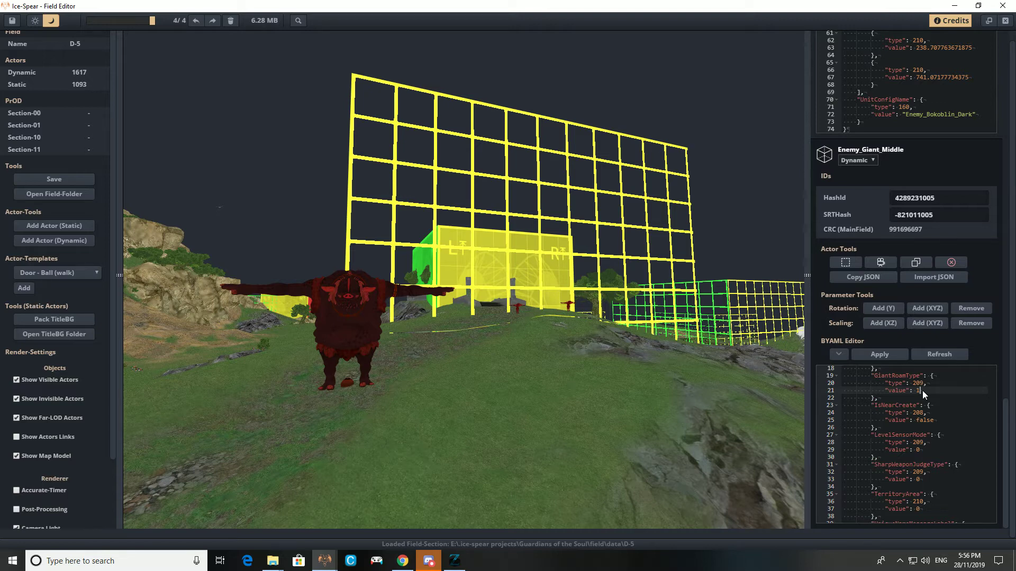
# - Inspect the giant's UniqueNameMessageLabel, Giant_IrchPlain, in the BYAML Editor
pyautogui.scroll(-4, 926, 392)
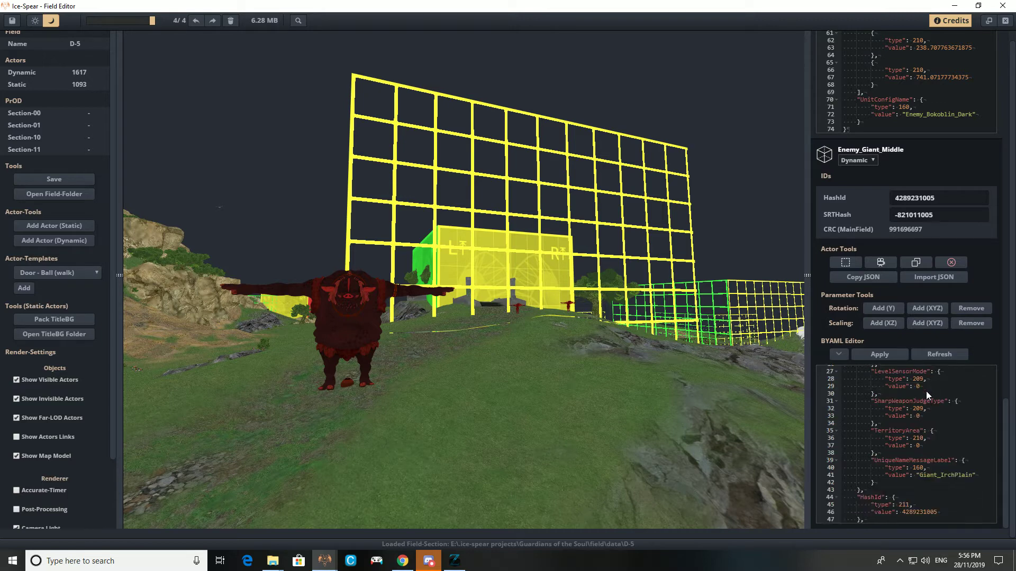
pyautogui.scroll(-1, 926, 395)
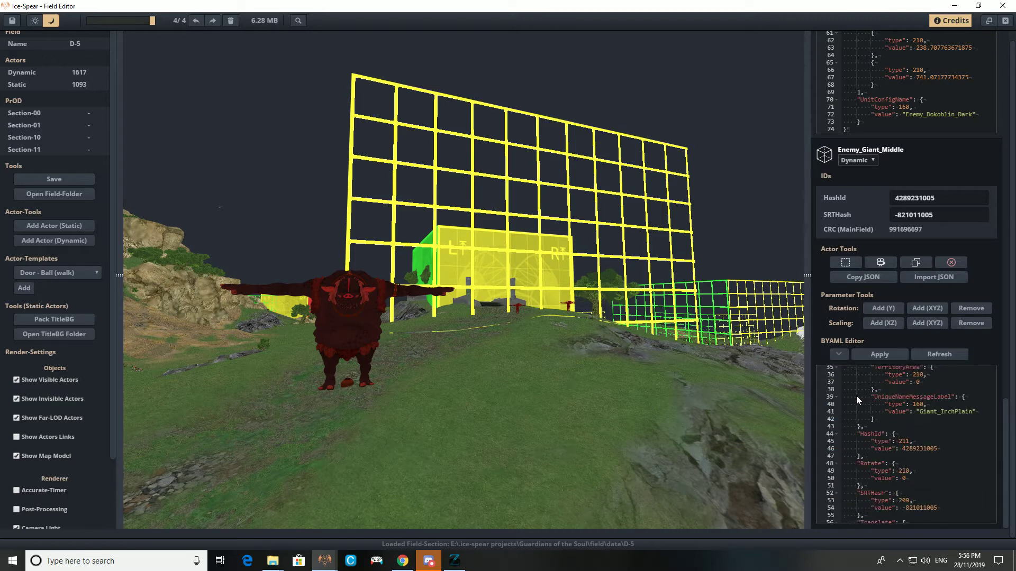
pyautogui.moveTo(841, 401); pyautogui.dragTo(975, 418)
pyautogui.click(972, 421)
pyautogui.scroll(-5, 970, 420)
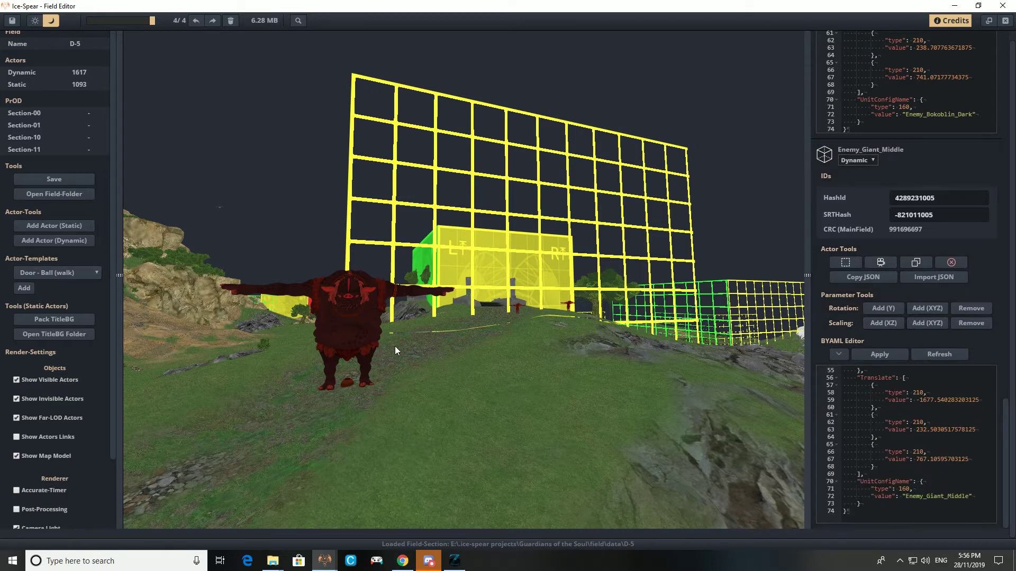
# - Deselect the giant, the Dark Bokoblin and both Bokoblin Seniors
pyautogui.click(840, 262)
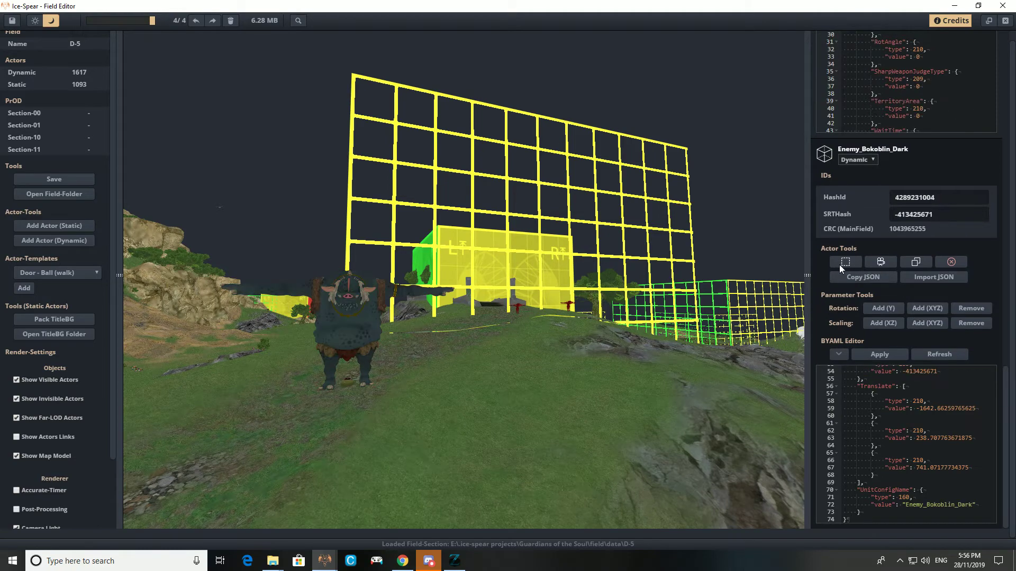
pyautogui.click(841, 264)
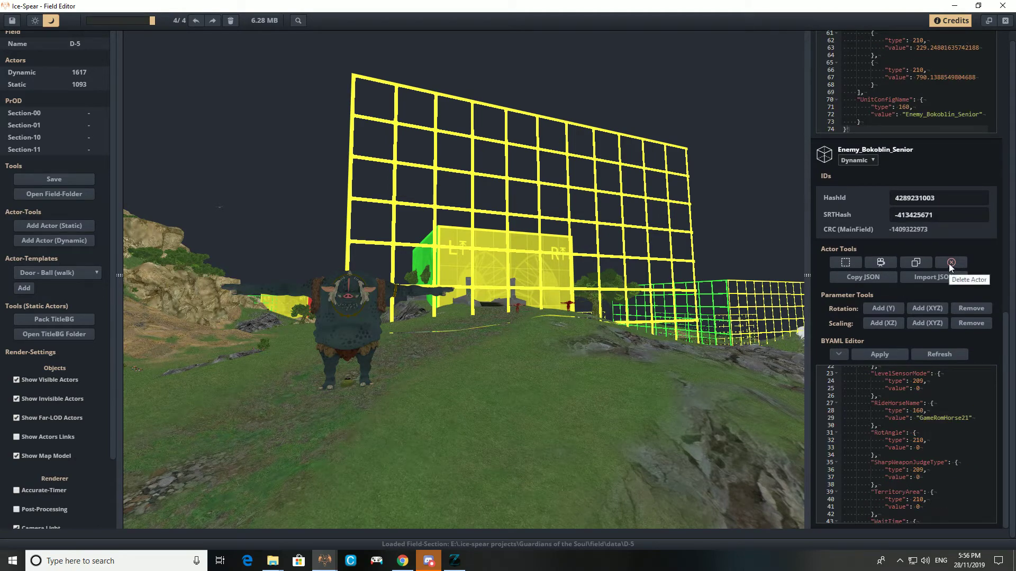
pyautogui.click(845, 265)
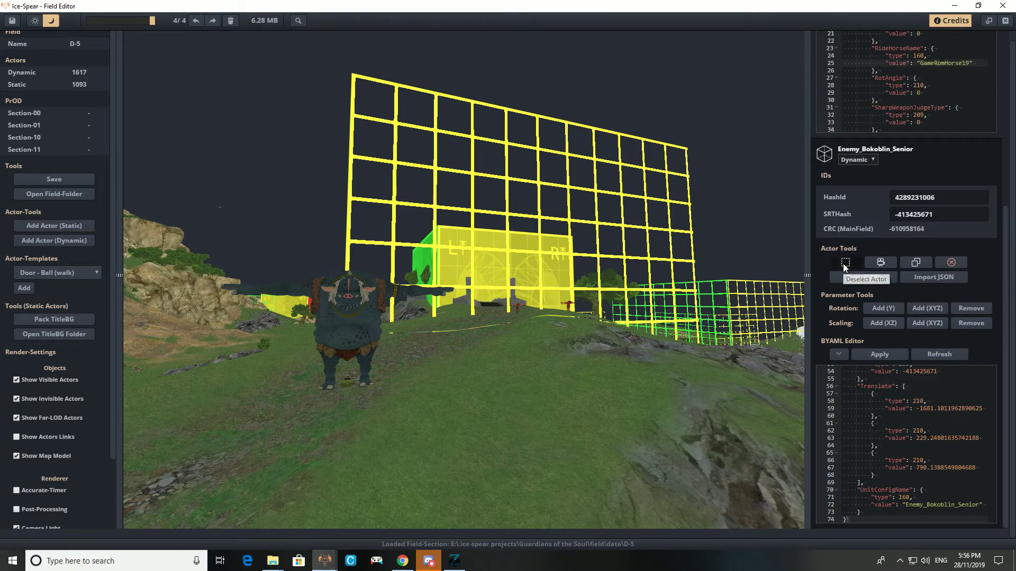
pyautogui.click(845, 263)
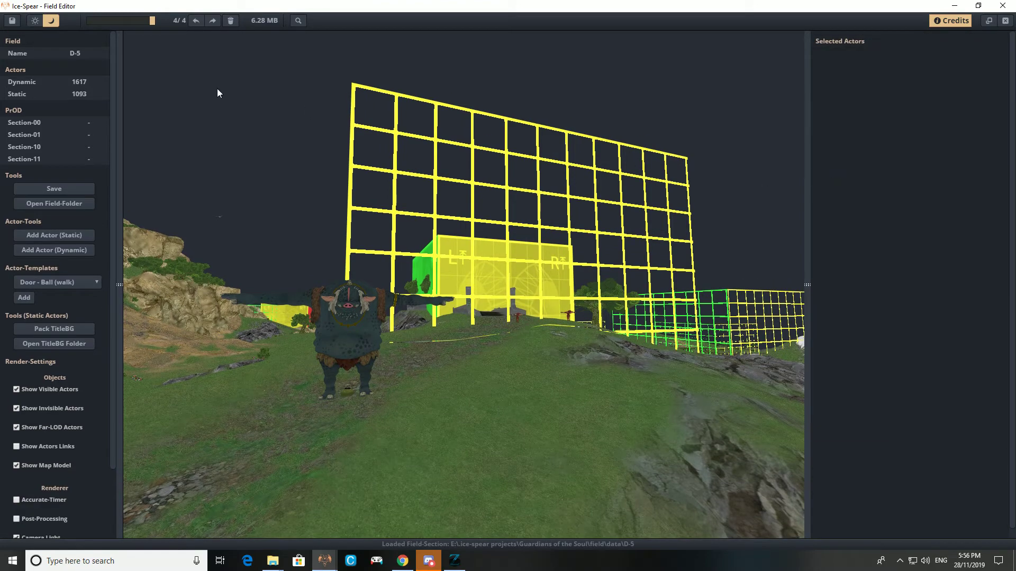
# - Open Actor-Search and try name searches for 'bokobli' and 'guardia'
pyautogui.click(305, 22)
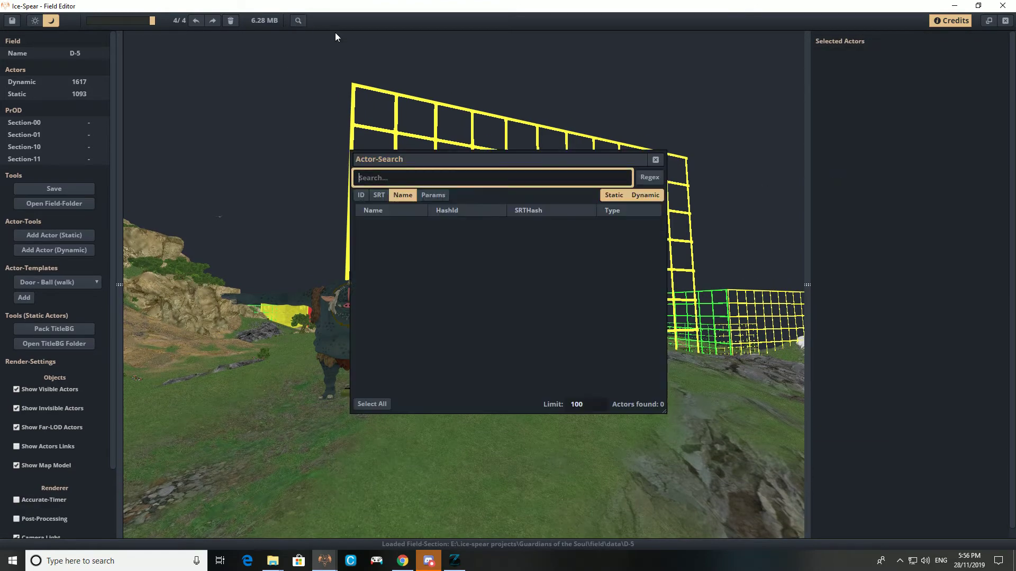
pyautogui.write('bokobli')
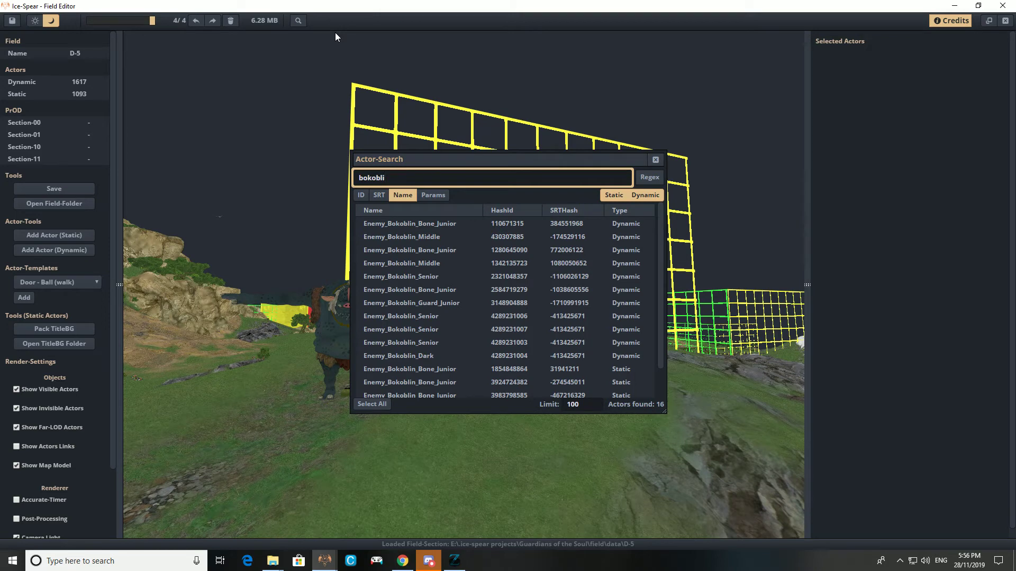
pyautogui.press('BackSpace')
pyautogui.press('BackSpace')
pyautogui.press('BackSpace')
pyautogui.press('BackSpace')
pyautogui.press('BackSpace')
pyautogui.press('BackSpace')
pyautogui.press('BackSpace')
pyautogui.write('guardia')
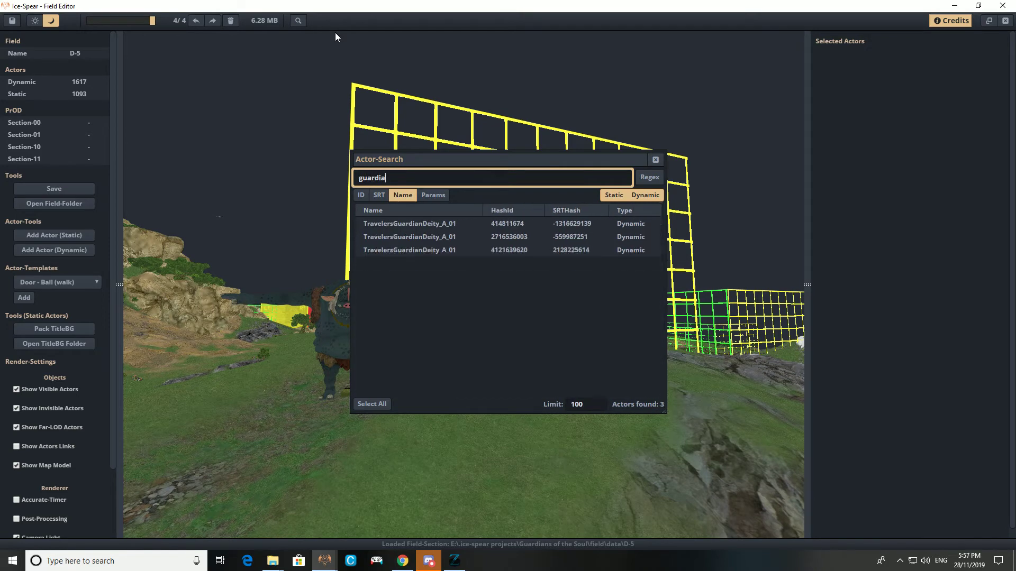
pyautogui.press('BackSpace')
pyautogui.press('BackSpace')
pyautogui.press('BackSpace')
pyautogui.press('BackSpace')
pyautogui.press('BackSpace')
pyautogui.press('BackSpace')
pyautogui.press('BackSpace')
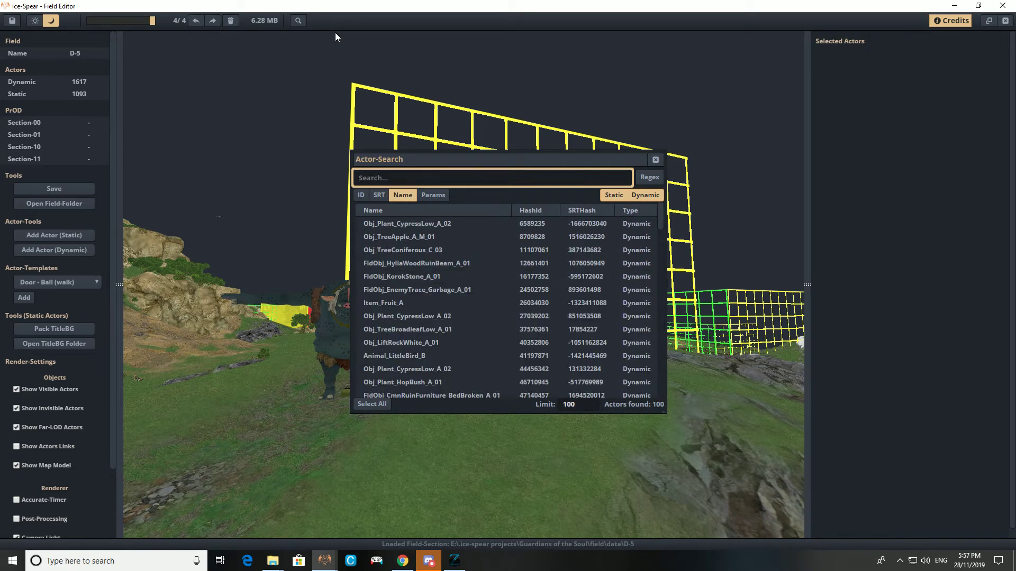
# - Search 'boko' and select two Enemy_Bokoblin_Middle and one Enemy_Bokoblin_Senior
pyautogui.write('boko')
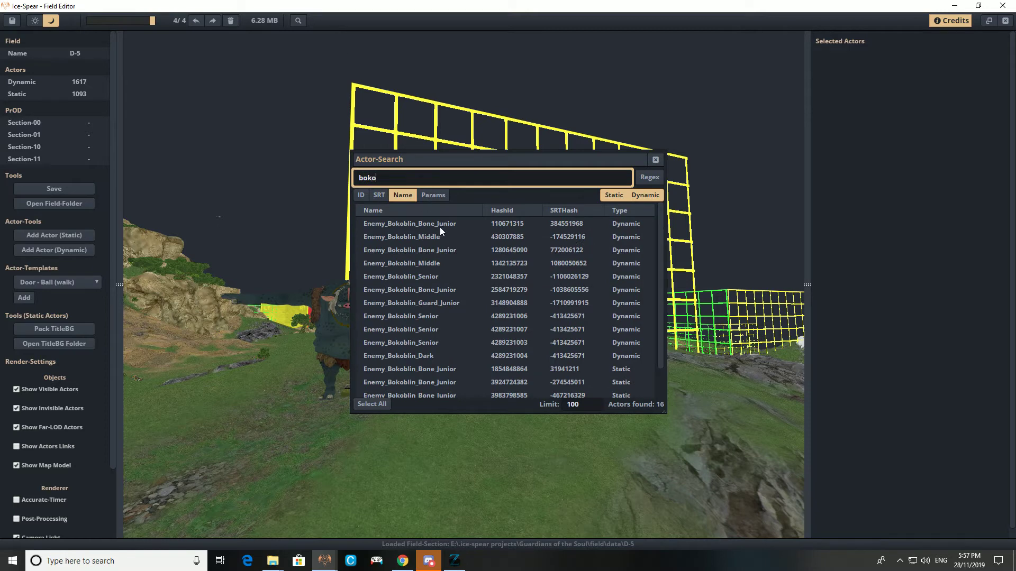
pyautogui.click(441, 236)
pyautogui.keyDown('ctrl'); pyautogui.click(442, 263); pyautogui.keyUp('ctrl')
pyautogui.keyDown('ctrl'); pyautogui.click(443, 277); pyautogui.keyUp('ctrl')
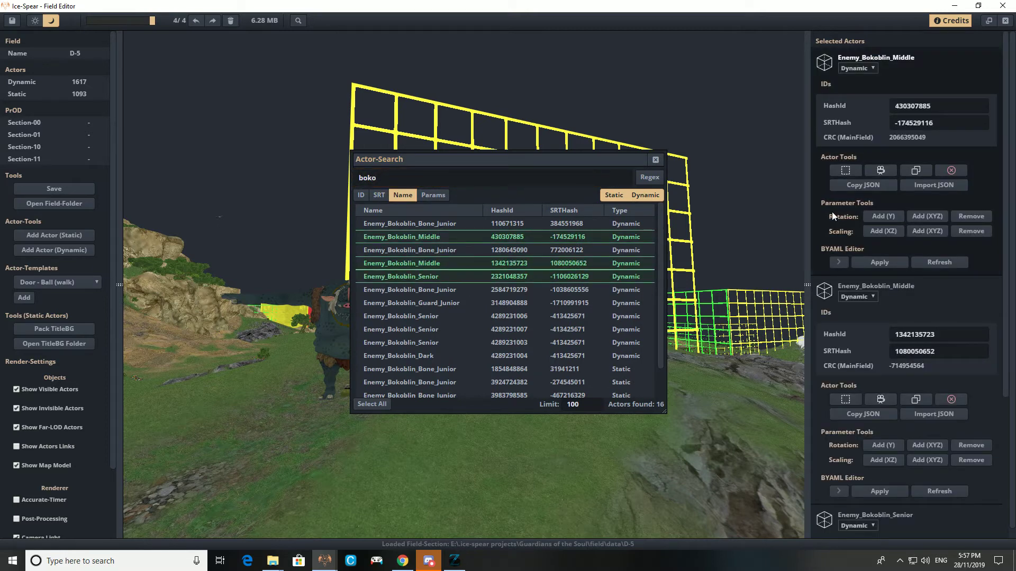
# - Expand the first Bokoblin's BYAML and highlight its Rotate value 0.18000000715255737 on line 46
pyautogui.click(838, 263)
pyautogui.scroll(-2, 849, 236)
pyautogui.scroll(-5, 955, 281)
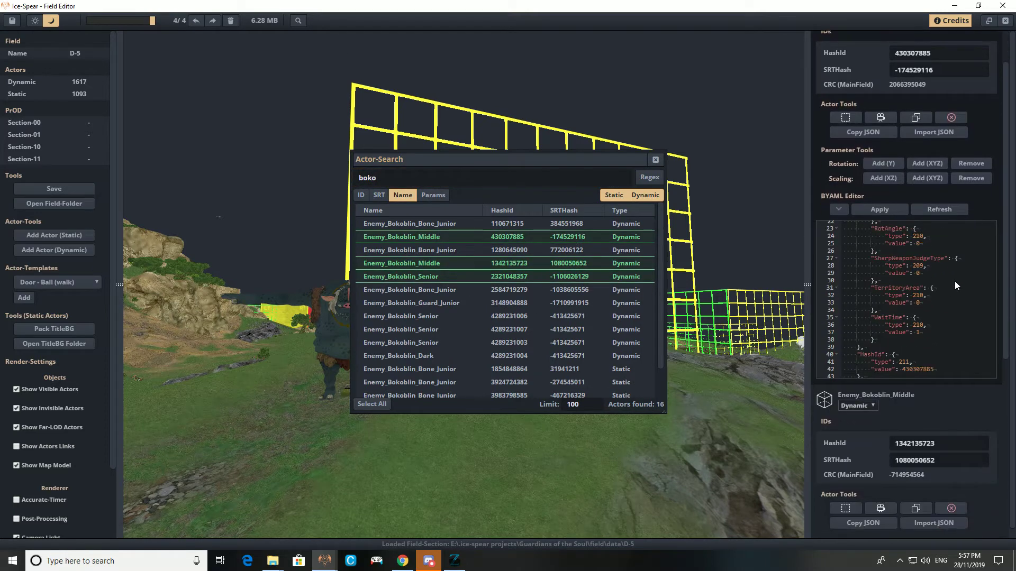
pyautogui.scroll(-1, 954, 281)
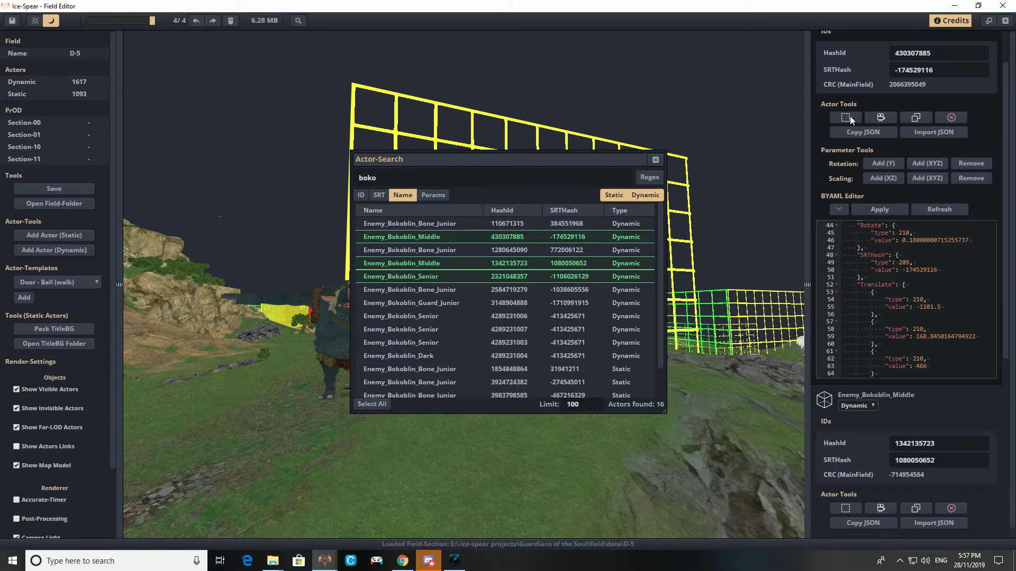
pyautogui.moveTo(903, 240); pyautogui.dragTo(974, 240)
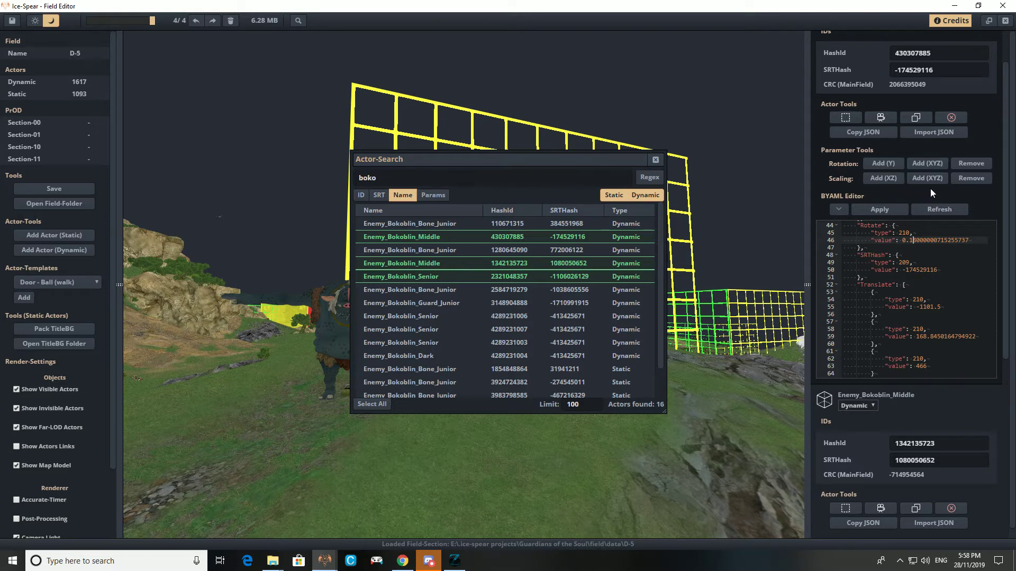
# - Scroll through the selected Bokoblins' BYAML parameters
pyautogui.scroll(-4, 934, 272)
pyautogui.scroll(-3, 935, 271)
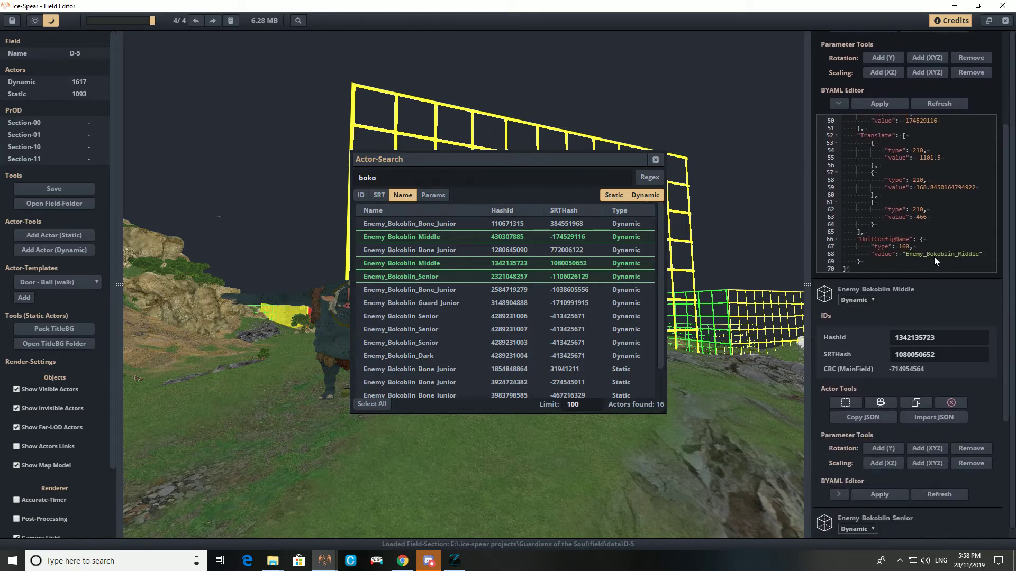
pyautogui.scroll(-7, 926, 212)
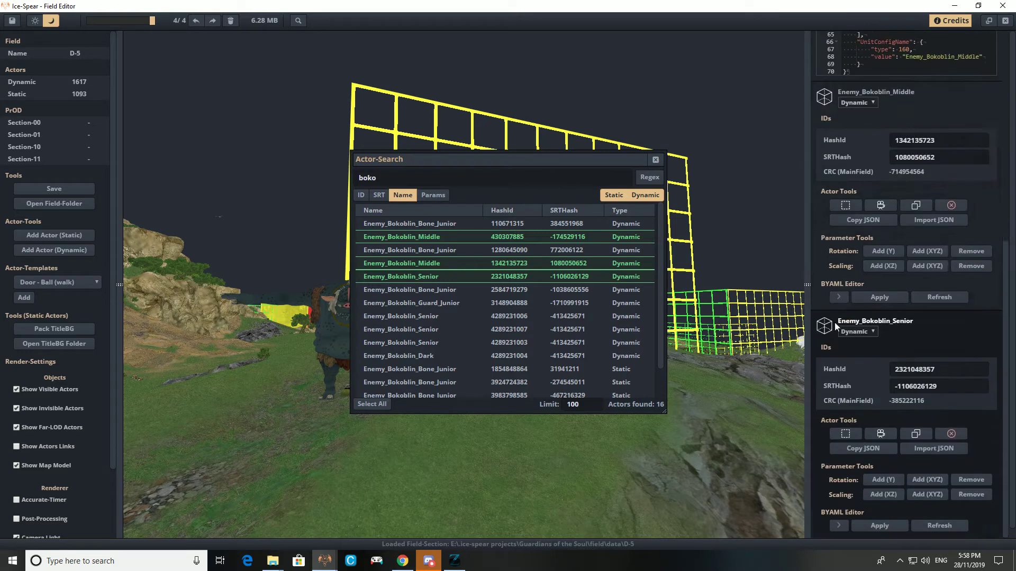
pyautogui.scroll(-10, 935, 320)
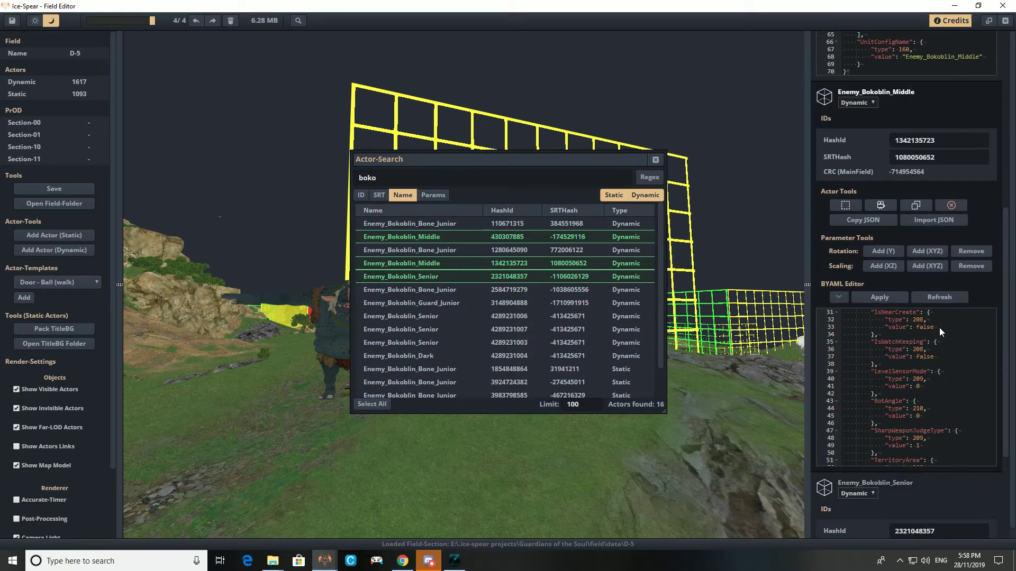
pyautogui.scroll(-10, 939, 338)
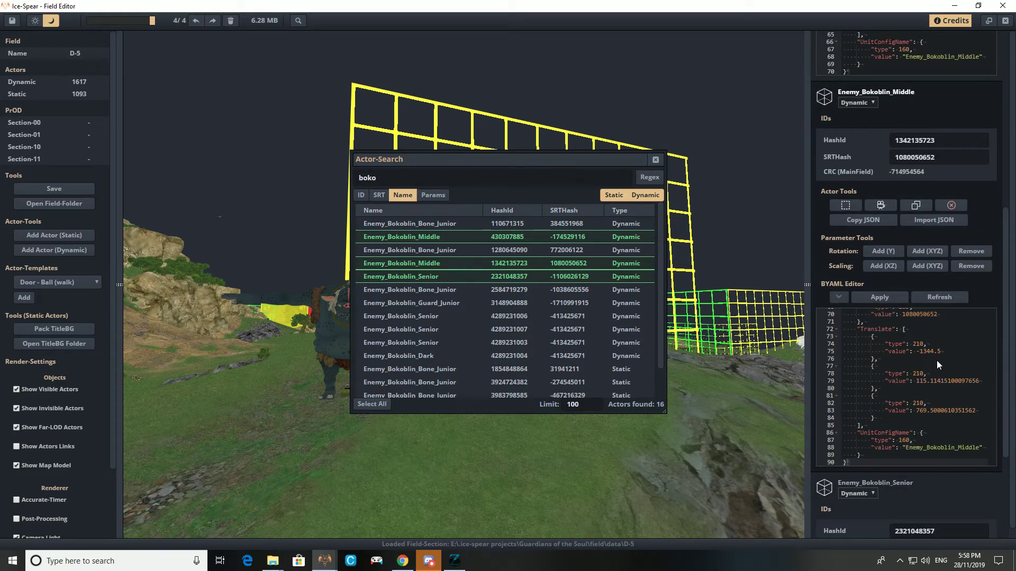
pyautogui.scroll(-3, 936, 360)
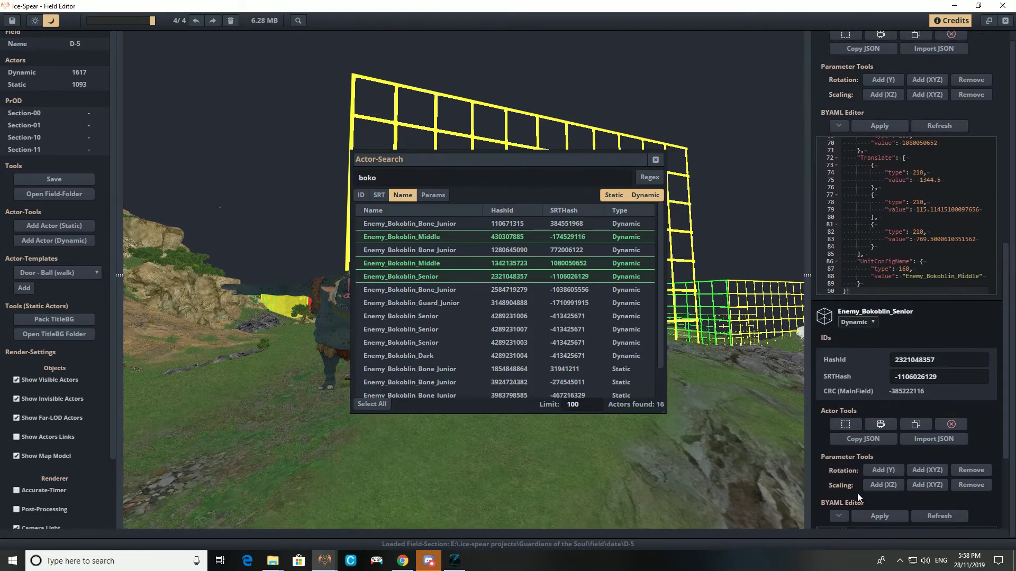
pyautogui.scroll(-5, 872, 477)
pyautogui.scroll(-13, 903, 461)
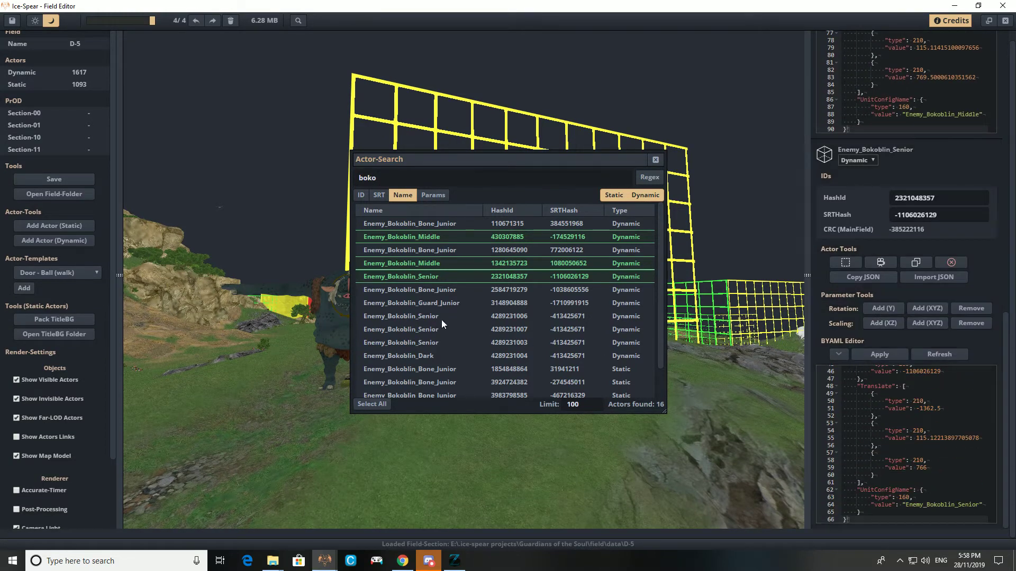
# - Add two more Enemy_Bokoblin_Senior results to the selection and review their parameters
pyautogui.keyDown('ctrl'); pyautogui.moveTo(442, 321); pyautogui.dragTo(461, 386); pyautogui.keyUp('ctrl')
pyautogui.scroll(-10, 891, 415)
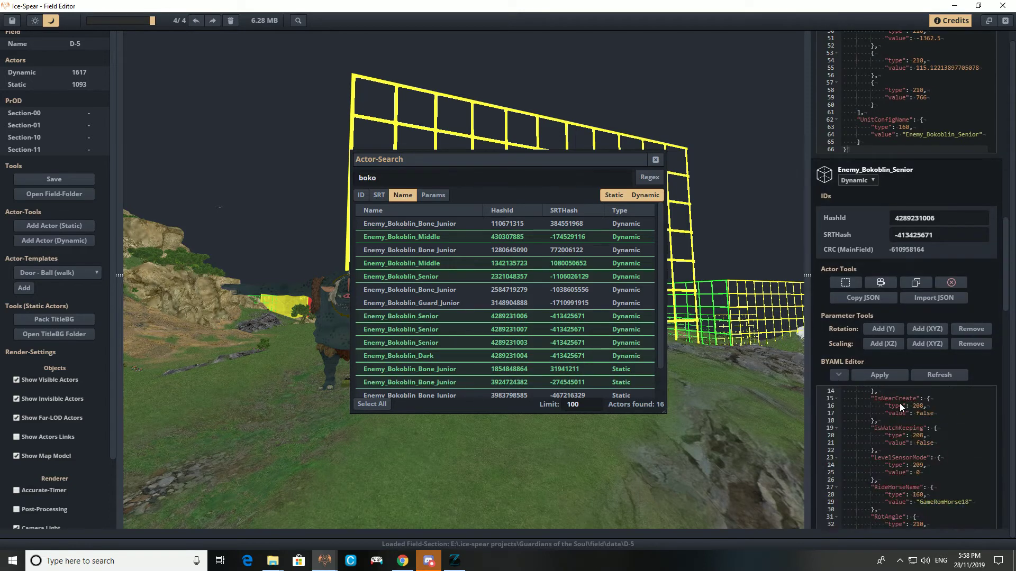
pyautogui.scroll(-8, 904, 414)
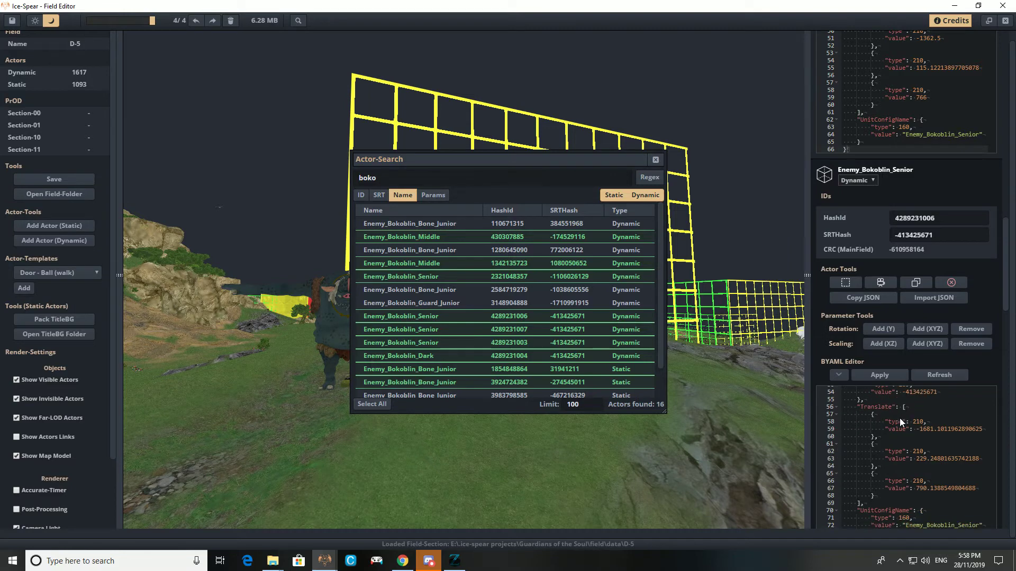
pyautogui.scroll(-1, 427, 382)
pyautogui.scroll(-10, 900, 451)
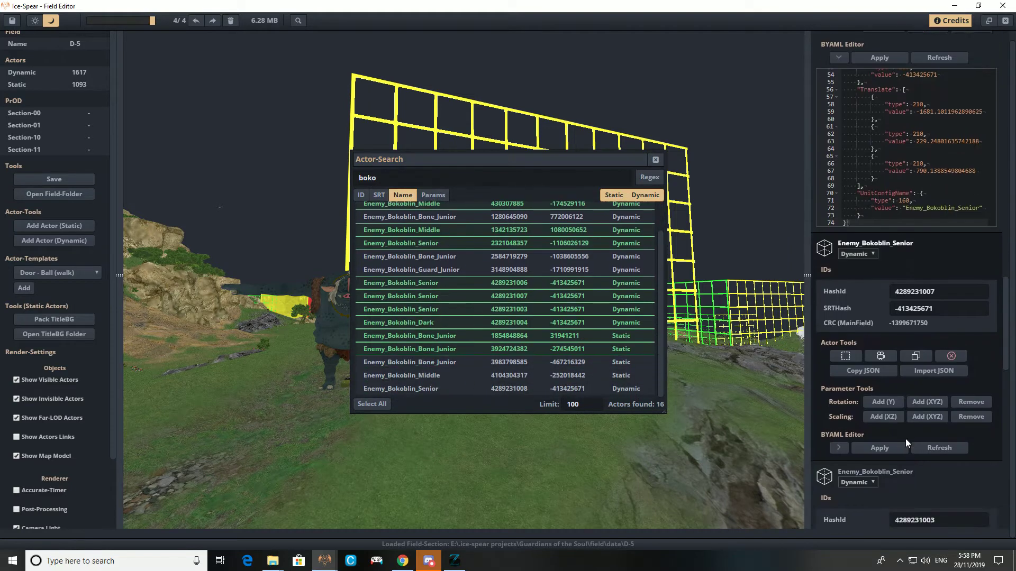
pyautogui.scroll(-3, 837, 439)
pyautogui.scroll(-5, 899, 344)
pyautogui.scroll(-10, 919, 303)
pyautogui.scroll(-10, 917, 305)
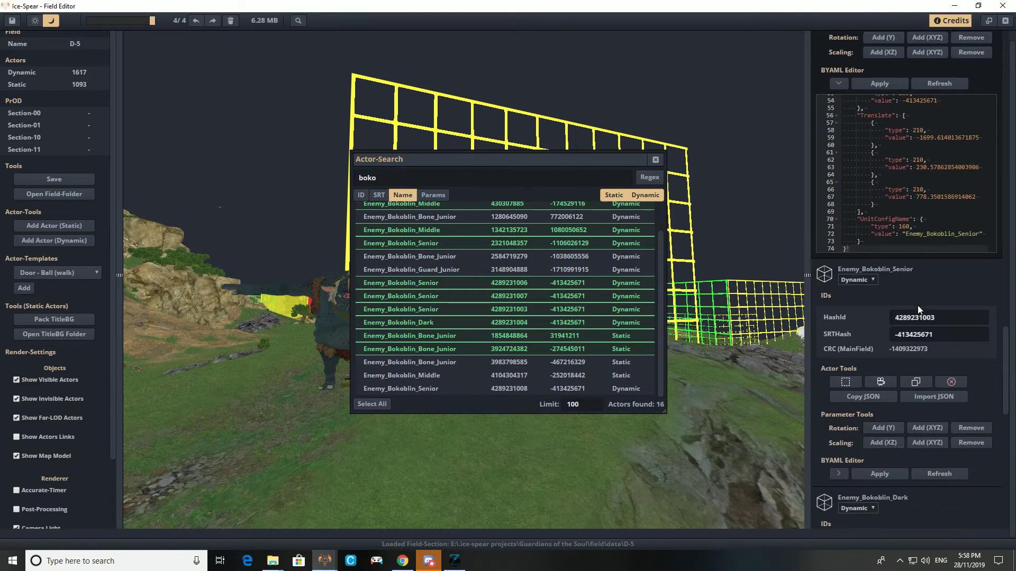
pyautogui.click(838, 257)
pyautogui.scroll(5, 924, 319)
pyautogui.scroll(-10, 925, 320)
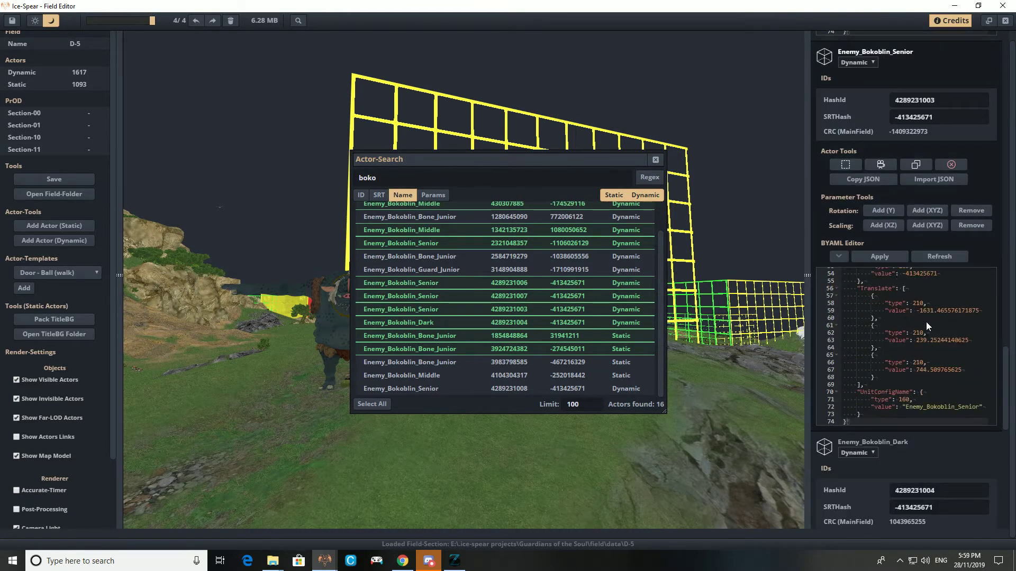
# - Replace the Actor-Search text with 'mori'
pyautogui.click(457, 182)
pyautogui.write('mob')
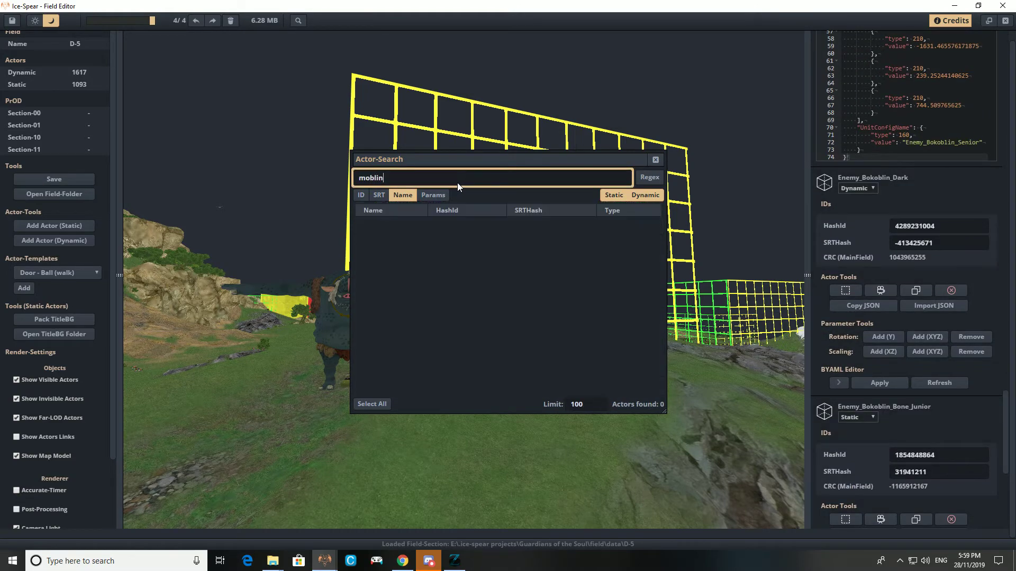
pyautogui.press('BackSpace')
pyautogui.write('ri')
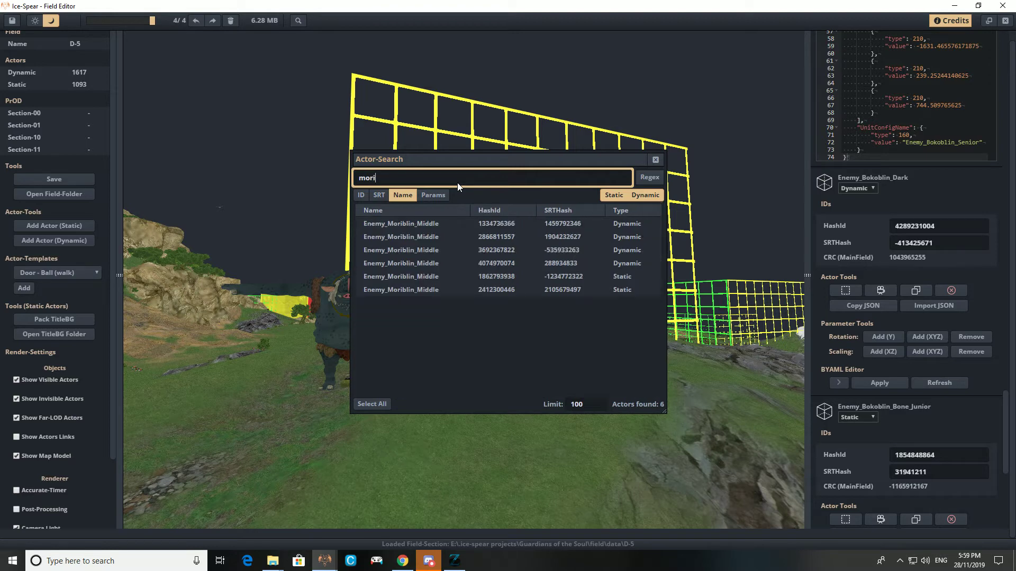
# - Select all six Enemy_Moriblin_Middle results
pyautogui.click(436, 235)
pyautogui.click(432, 251)
pyautogui.click(433, 263)
pyautogui.click(439, 279)
pyautogui.click(443, 290)
pyautogui.scroll(-7, 985, 401)
pyautogui.scroll(-15, 937, 297)
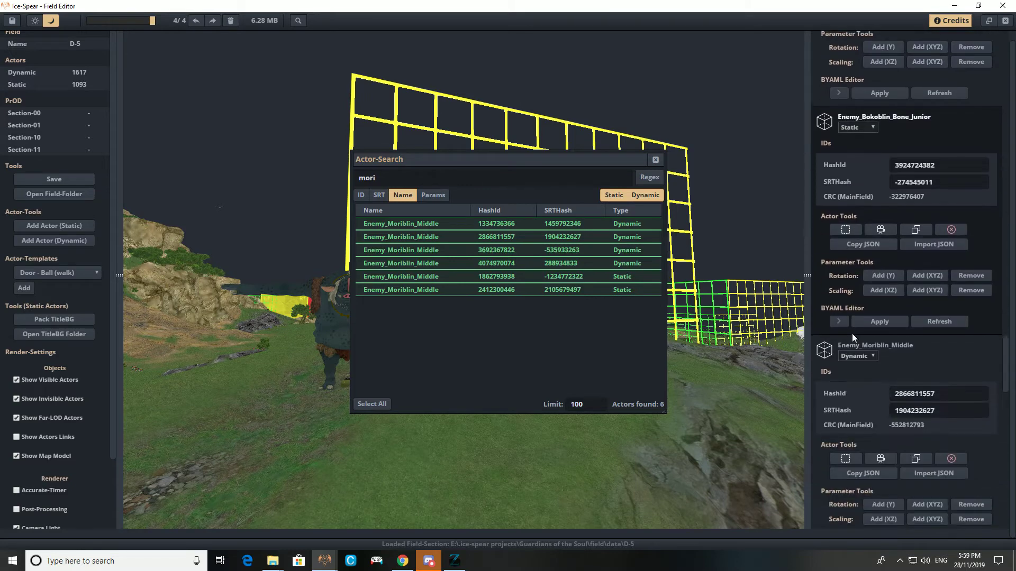
# - Expand and review the selected Moriblins' BYAML parameters, then collapse the first
pyautogui.click(835, 362)
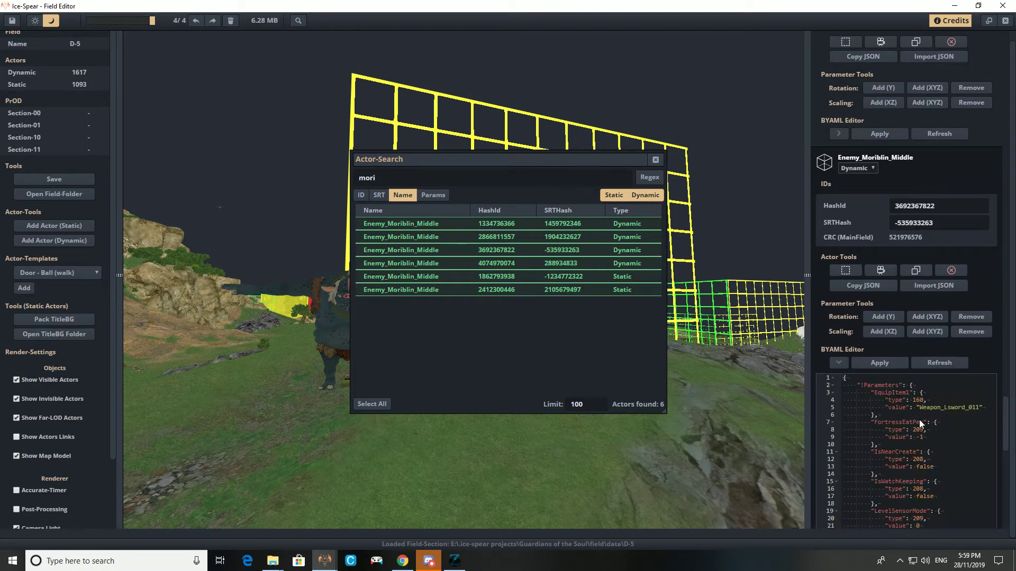
pyautogui.scroll(-10, 919, 420)
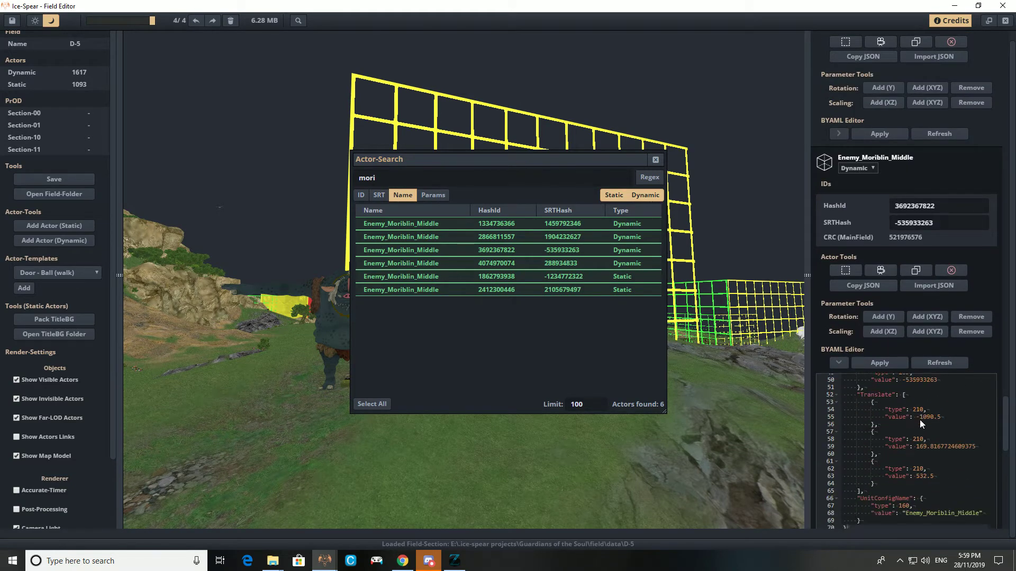
pyautogui.click(840, 135)
pyautogui.scroll(-15, 906, 243)
pyautogui.scroll(15, 945, 233)
pyautogui.scroll(-17, 925, 244)
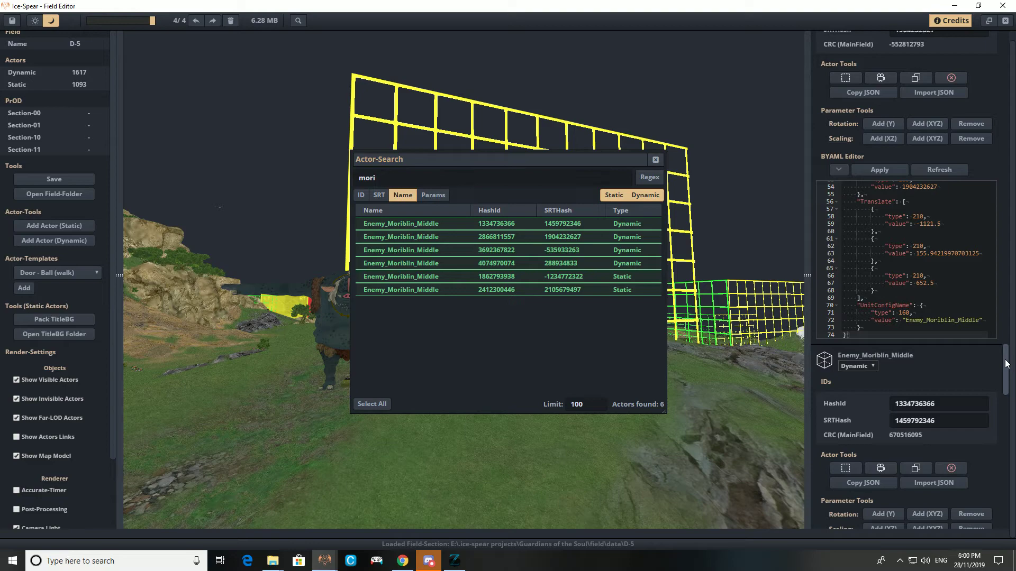
pyautogui.scroll(-15, 1007, 364)
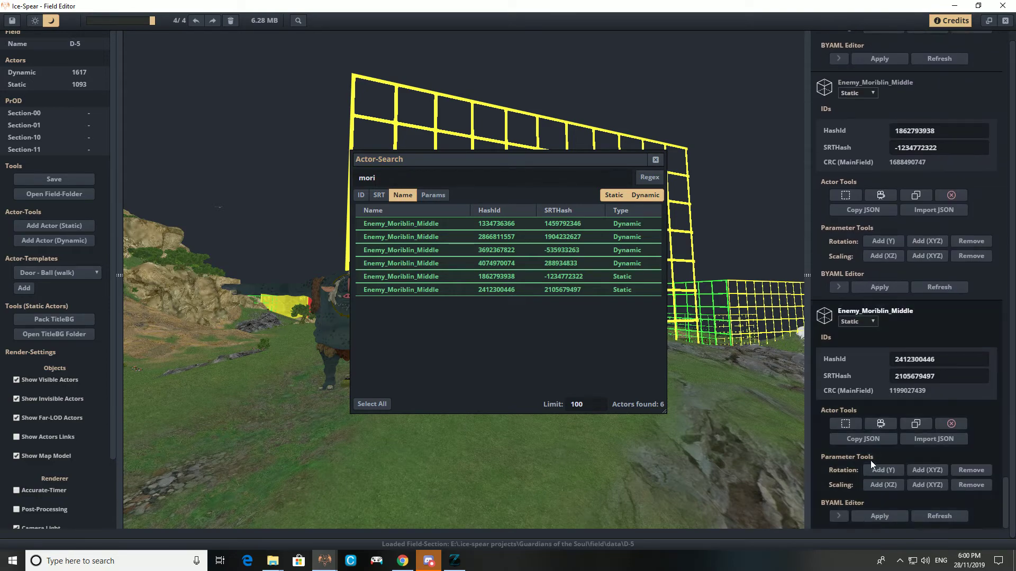
pyautogui.click(842, 287)
pyautogui.scroll(2, 917, 314)
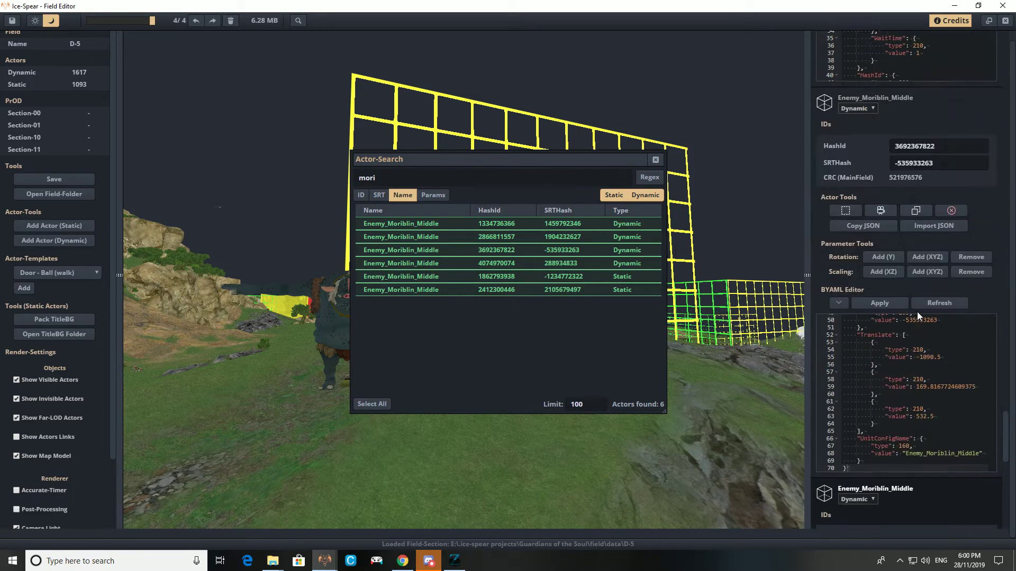
pyautogui.scroll(-10, 917, 312)
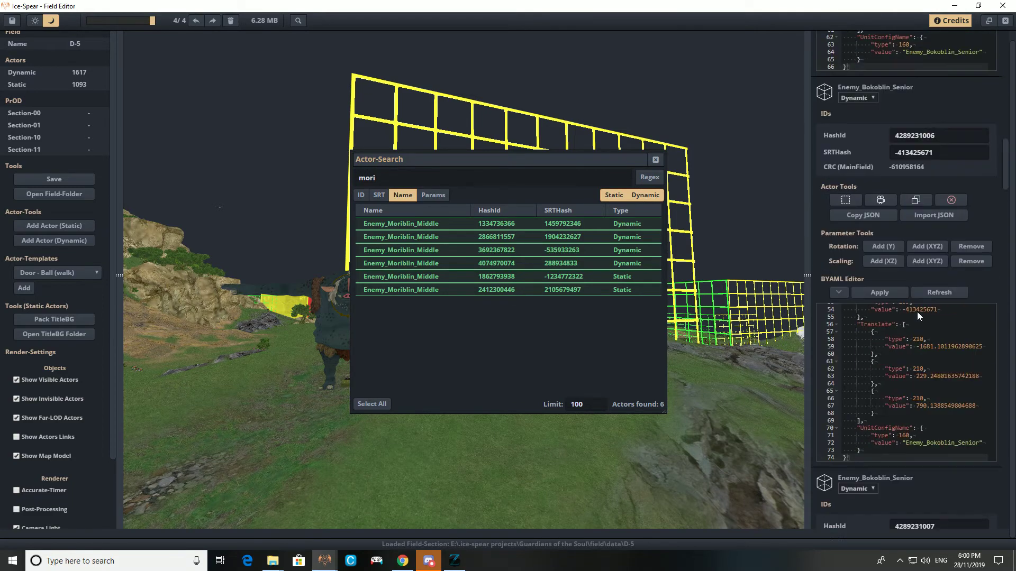
pyautogui.scroll(10, 916, 312)
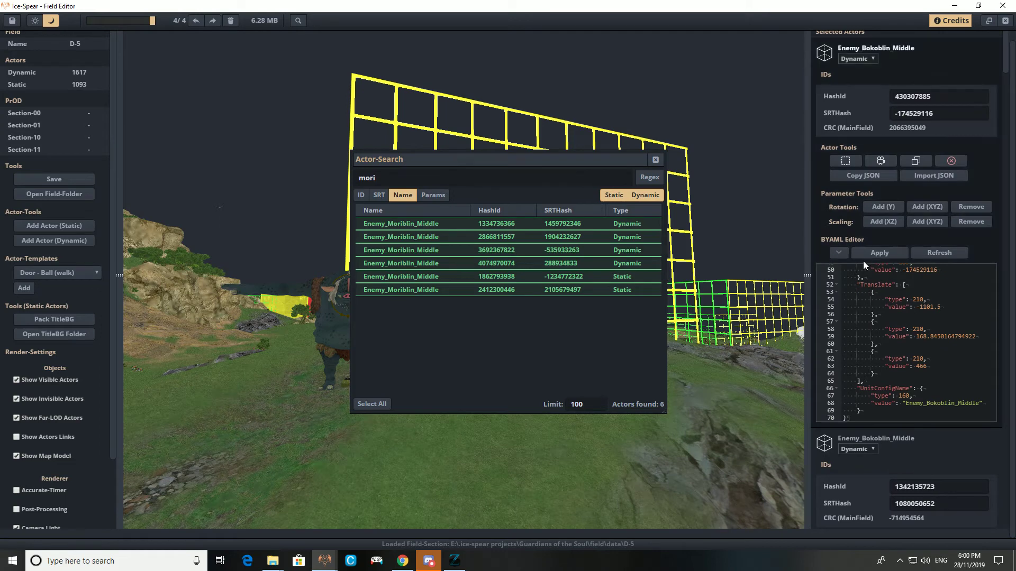
pyautogui.click(837, 253)
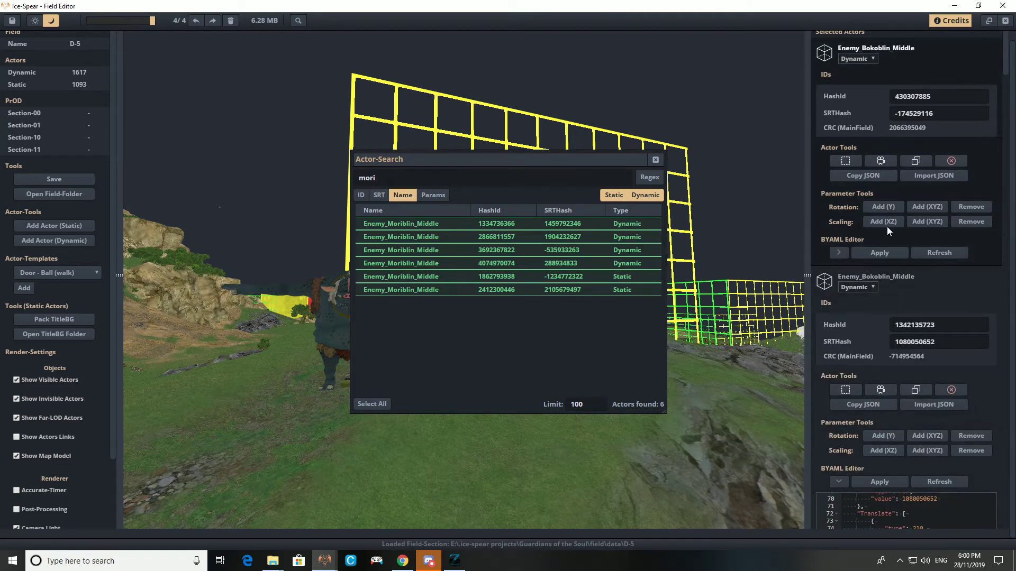
# - Deselect every Bokoblin and Moriblin actor until the selection is empty
pyautogui.click(855, 163)
pyautogui.click(855, 163)
pyautogui.click(855, 162)
pyautogui.click(855, 163)
pyautogui.click(855, 163)
pyautogui.click(855, 163)
pyautogui.click(855, 163)
pyautogui.click(855, 163)
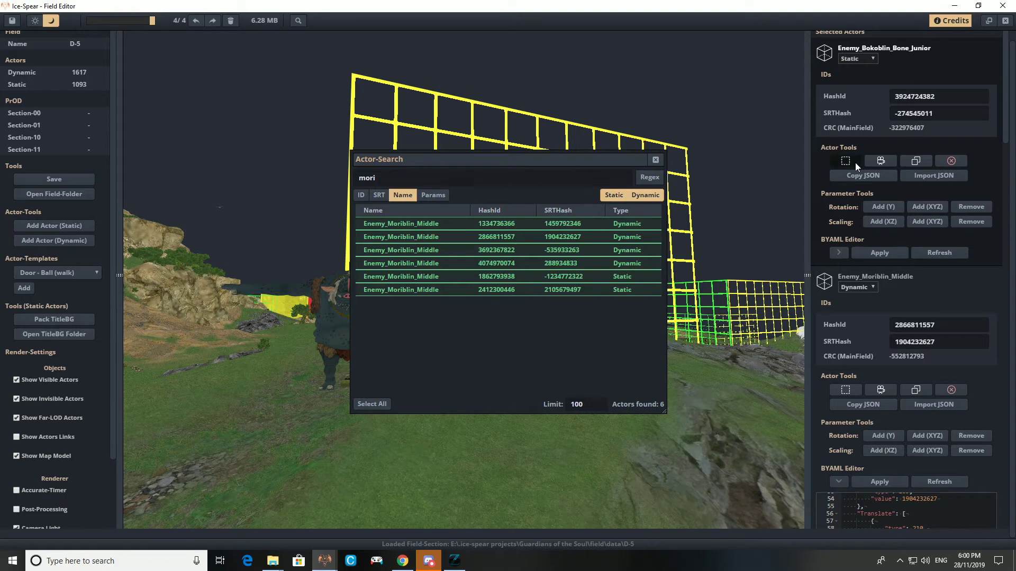
pyautogui.click(855, 163)
pyautogui.click(855, 163)
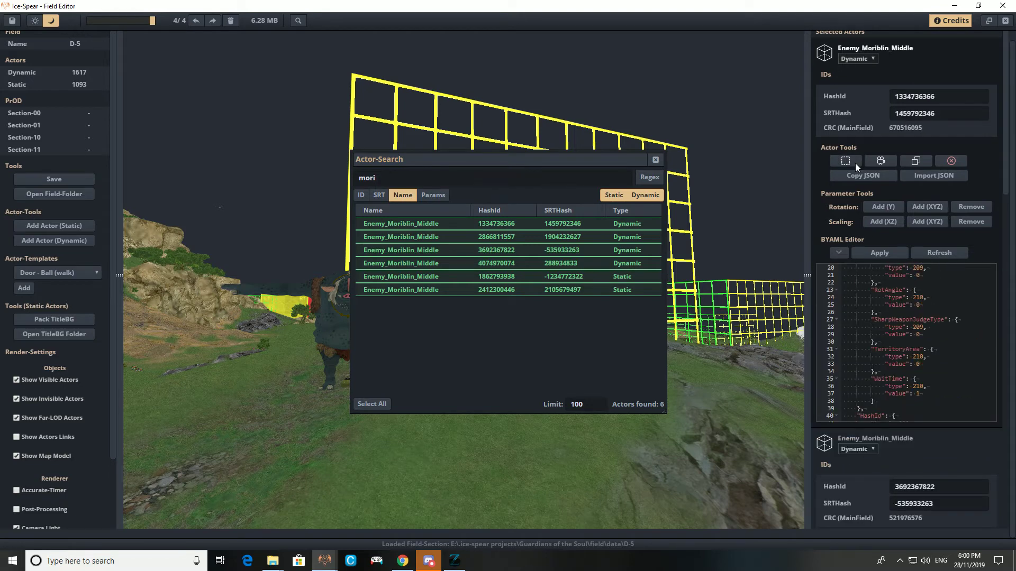
pyautogui.click(855, 163)
pyautogui.click(855, 163)
pyautogui.click(855, 163)
pyautogui.click(852, 163)
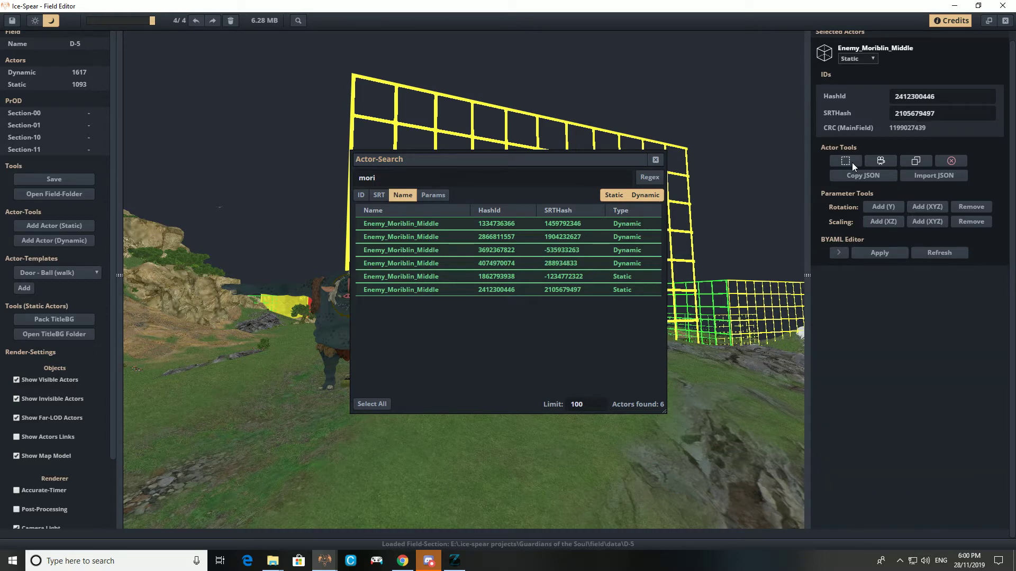
pyautogui.click(852, 163)
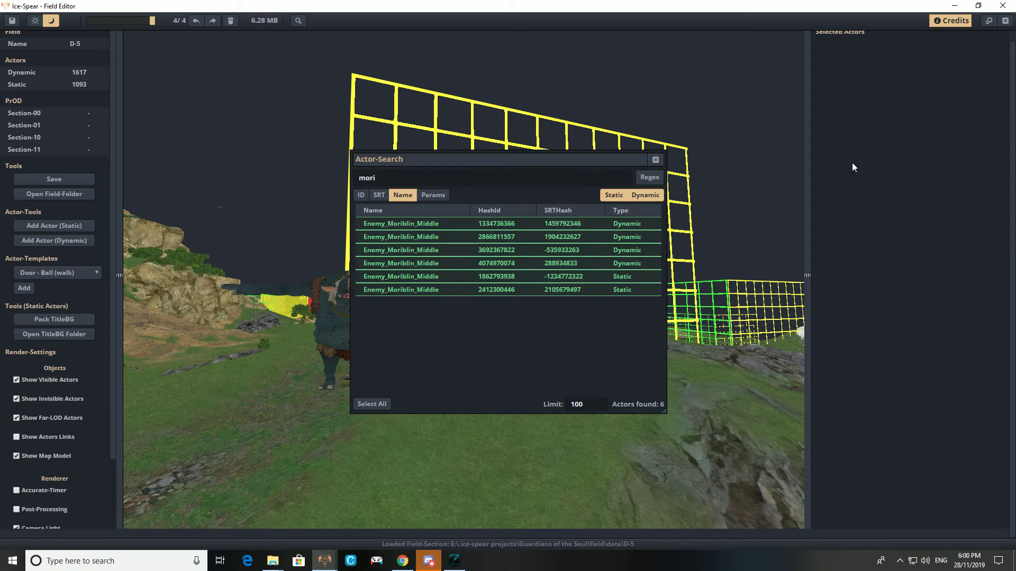
# - Close Actor-Search and delete a red Bokoblin Senior from the field
pyautogui.click(656, 159)
pyautogui.moveTo(492, 379); pyautogui.dragTo(282, 391)
pyautogui.click(451, 373)
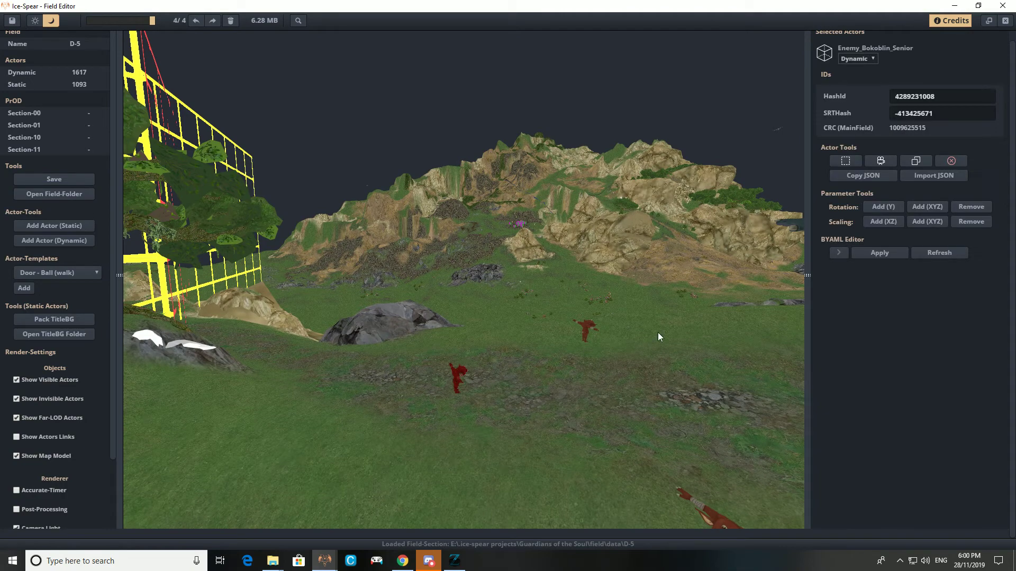
pyautogui.click(940, 162)
# - Select the Enemy_Giant_Middle giant to show its HashId and SRTHash
pyautogui.moveTo(625, 350); pyautogui.dragTo(607, 429)
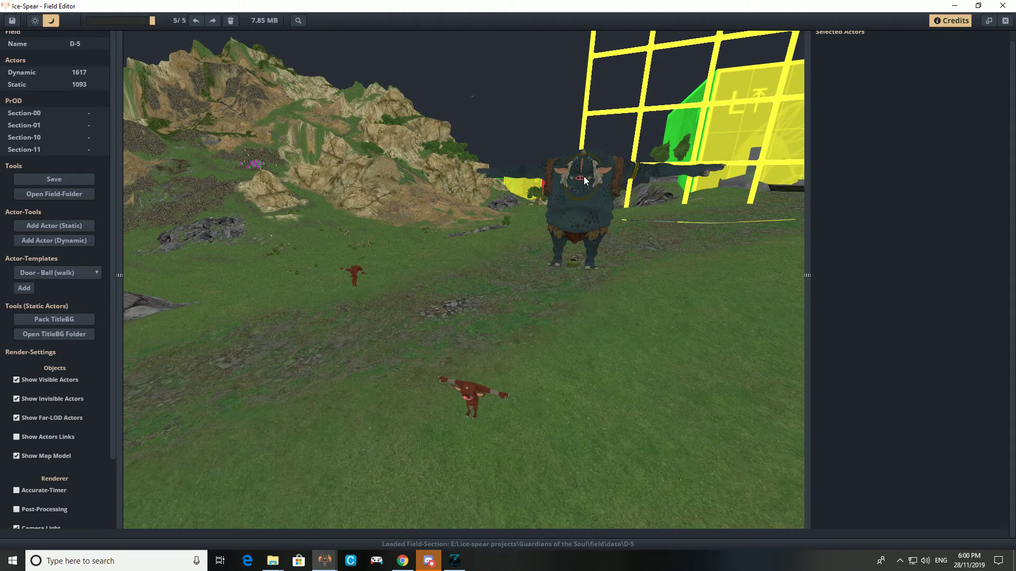
pyautogui.click(573, 214)
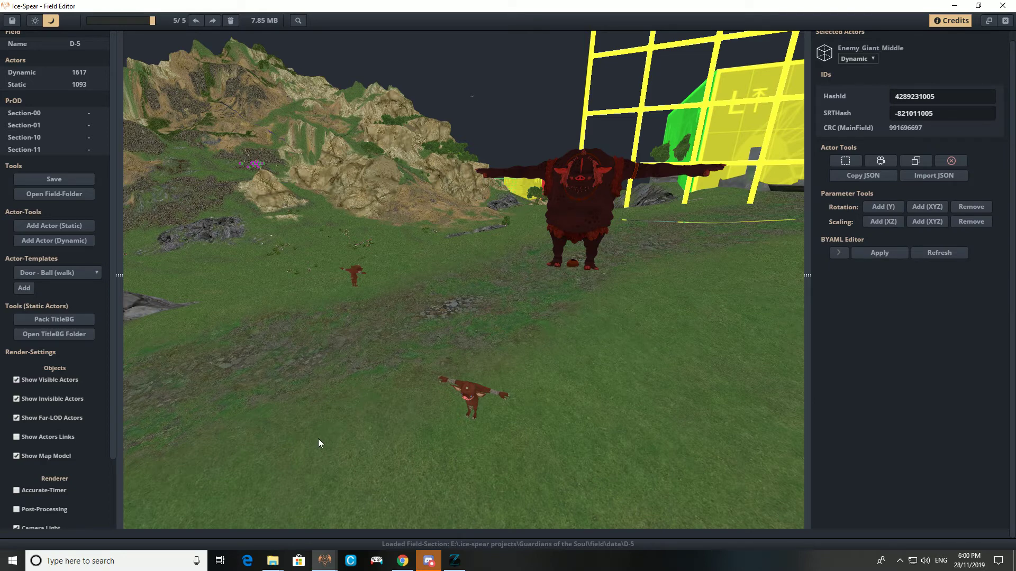
pyautogui.click(272, 559)
# - Browse File Explorer to E:\mod\Bootup\GameData and select gamedata.ssarc
pyautogui.click(347, 505)
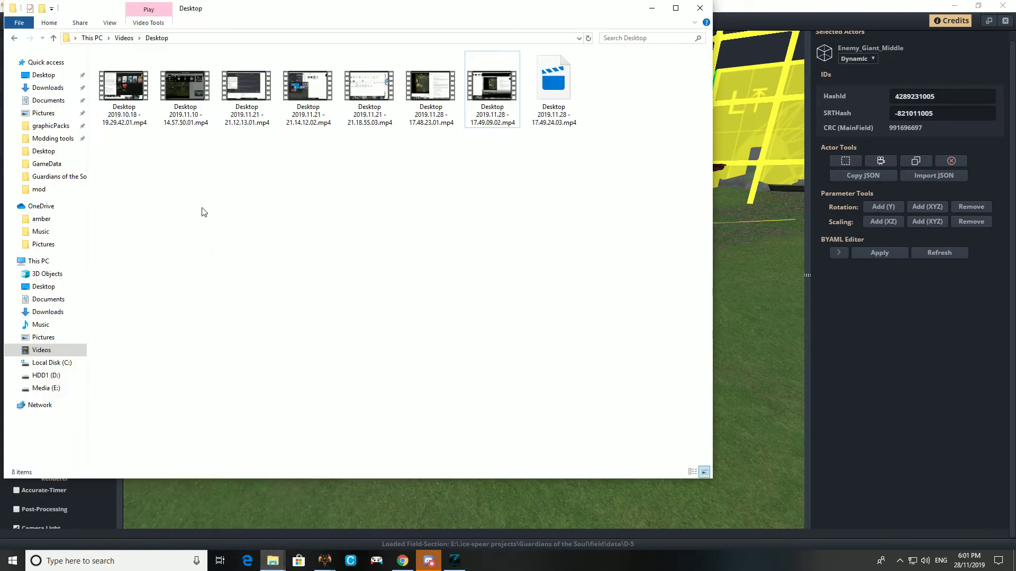
pyautogui.click(52, 194)
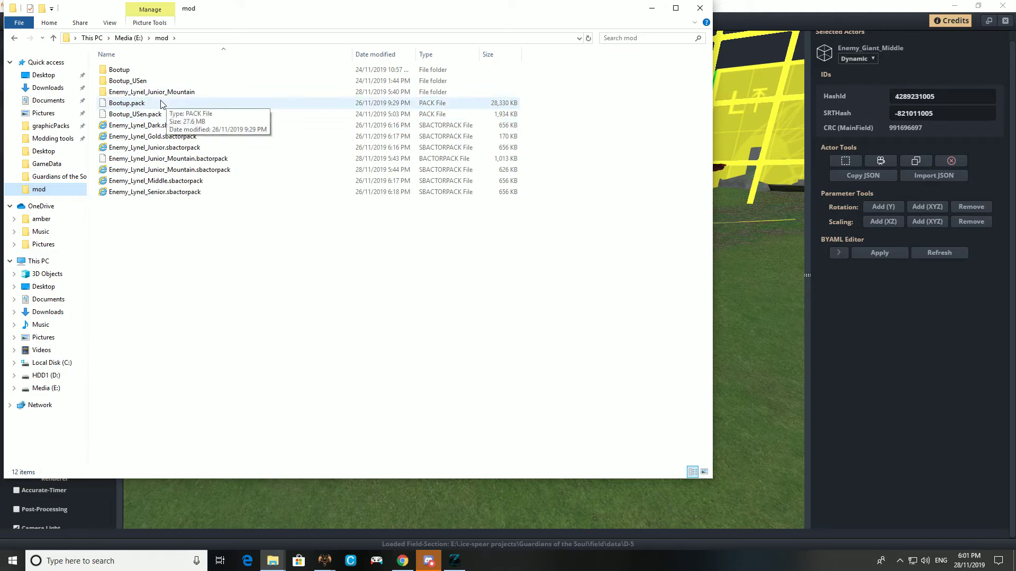
pyautogui.click(161, 103)
pyautogui.doubleClick(154, 70)
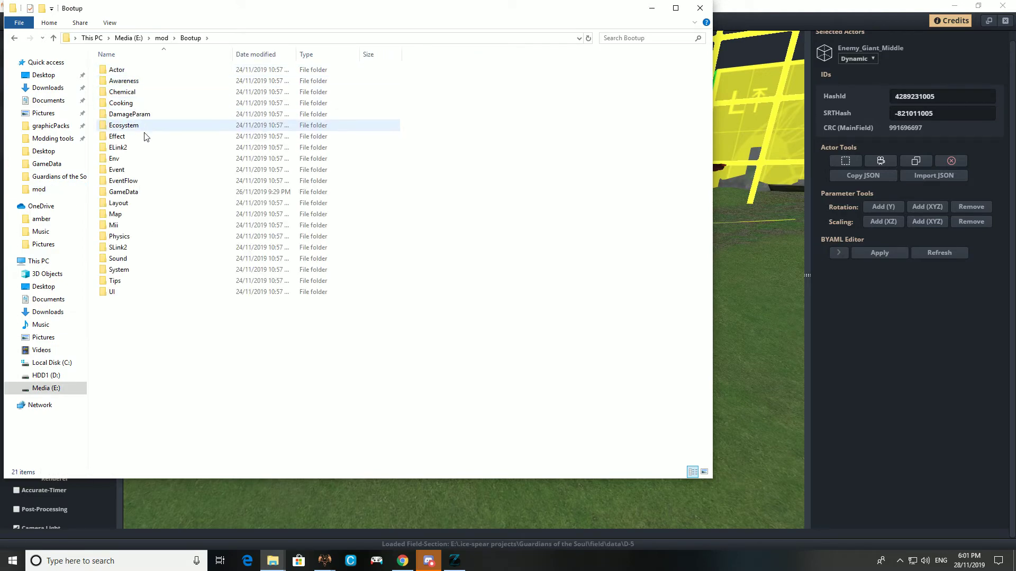
pyautogui.doubleClick(150, 193)
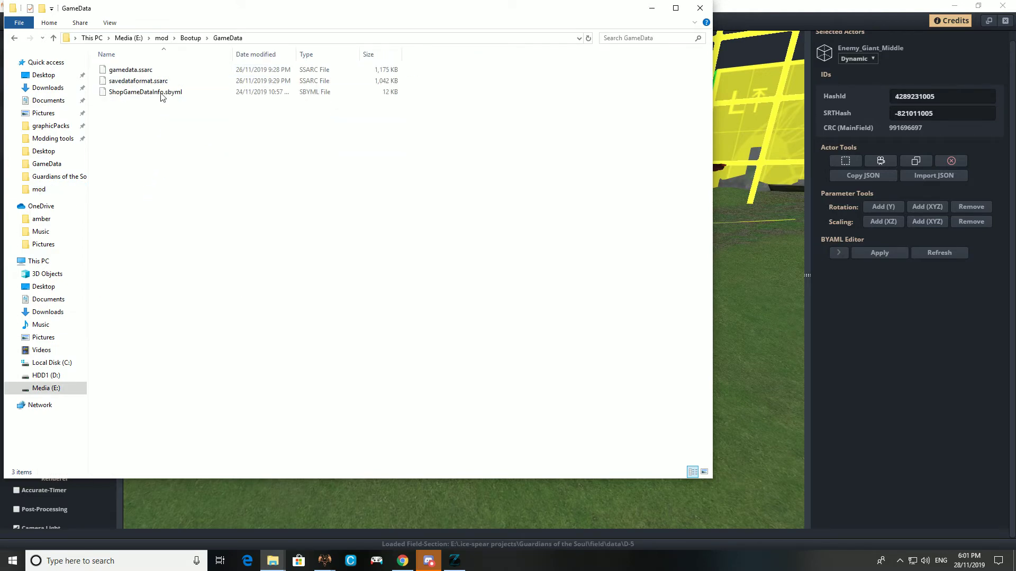
pyautogui.click(154, 71)
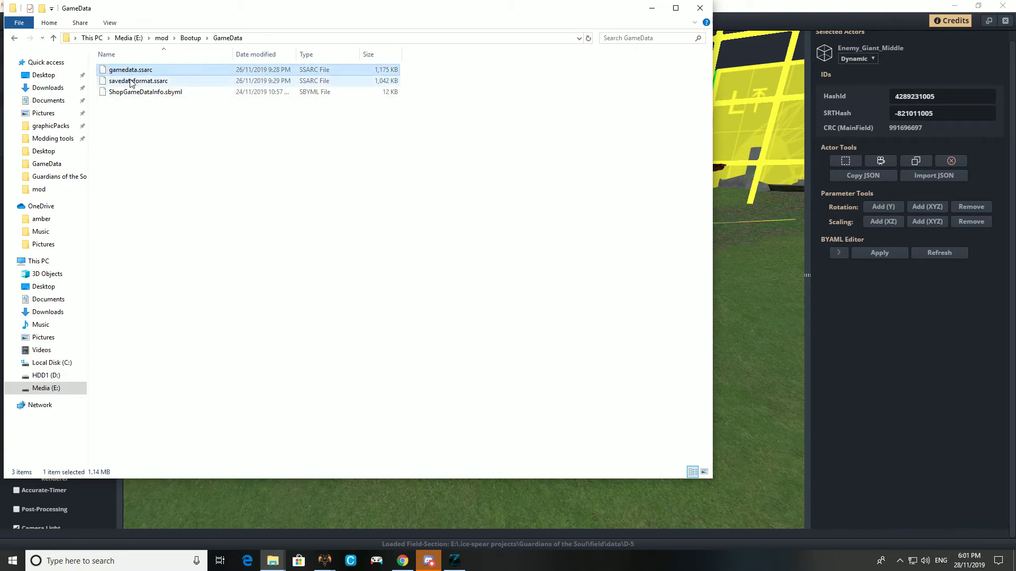
# - Unpack and decode gamedata.ssarc from the GameData folder in BotW Unpacker
pyautogui.click(454, 561)
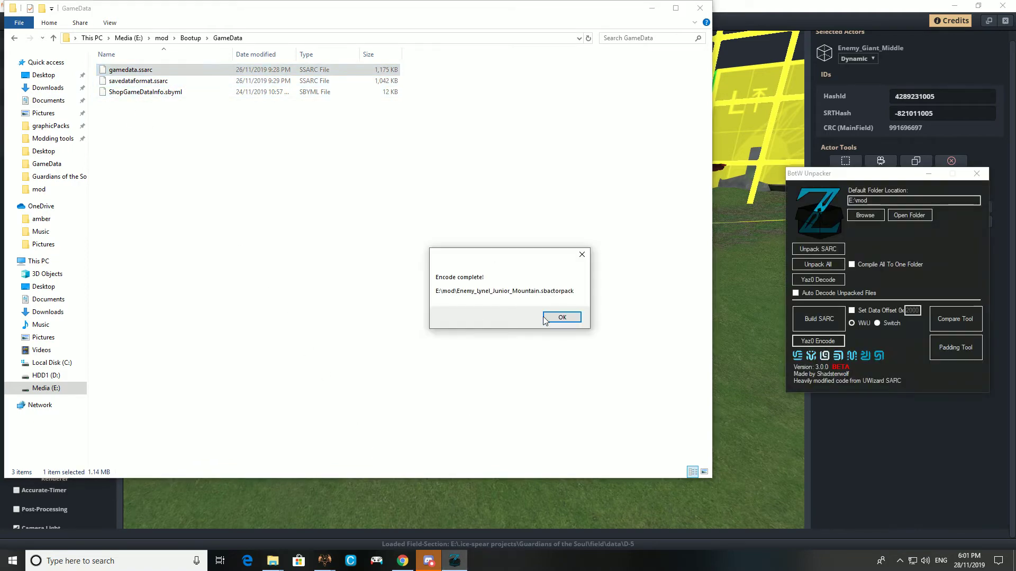
pyautogui.press('Return')
pyautogui.click(843, 249)
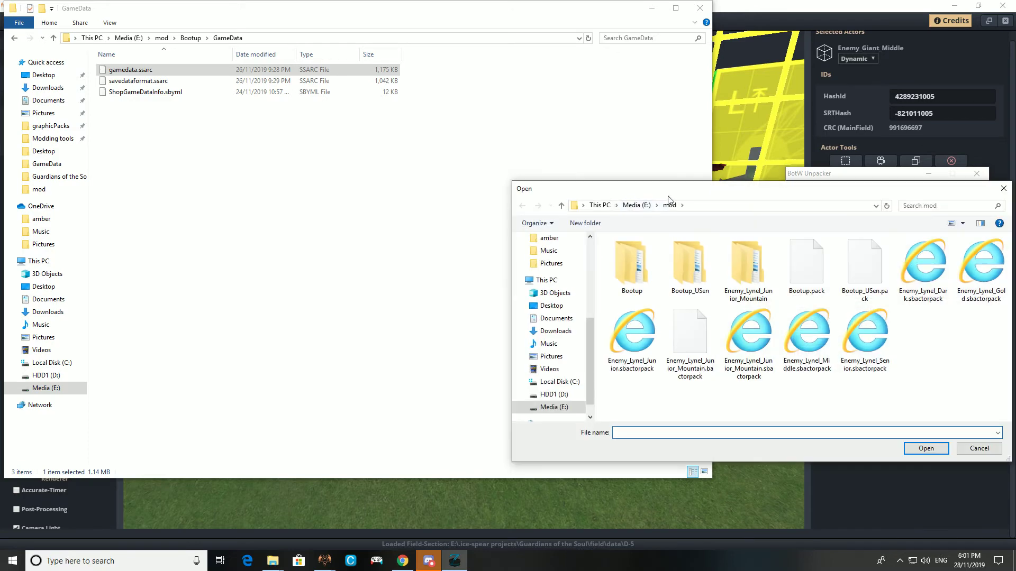
pyautogui.click(366, 40)
pyautogui.hotkey('ctrl', 'c')
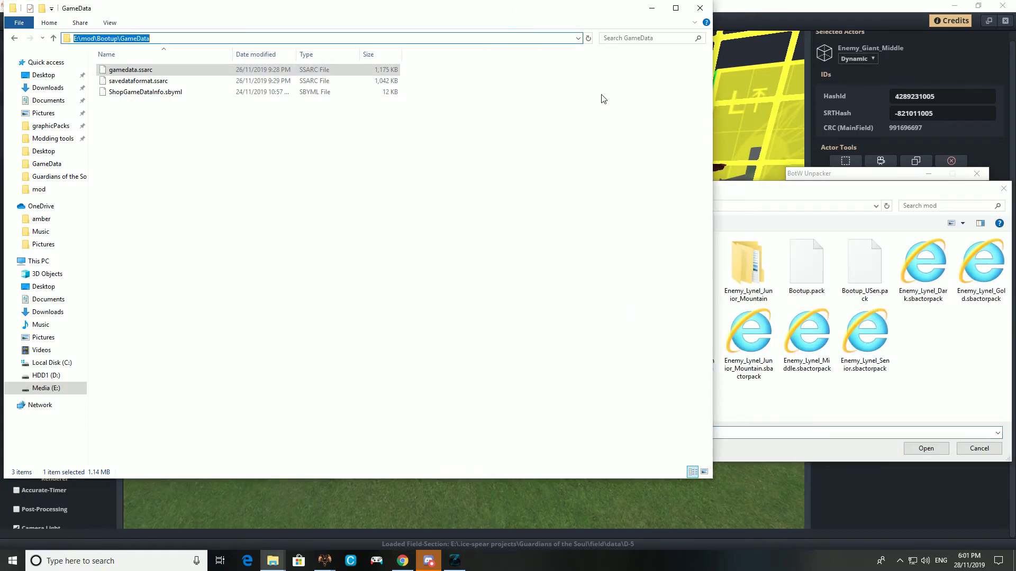
pyautogui.click(784, 188)
pyautogui.click(759, 206)
pyautogui.hotkey('ctrl', 'v')
pyautogui.press('Return')
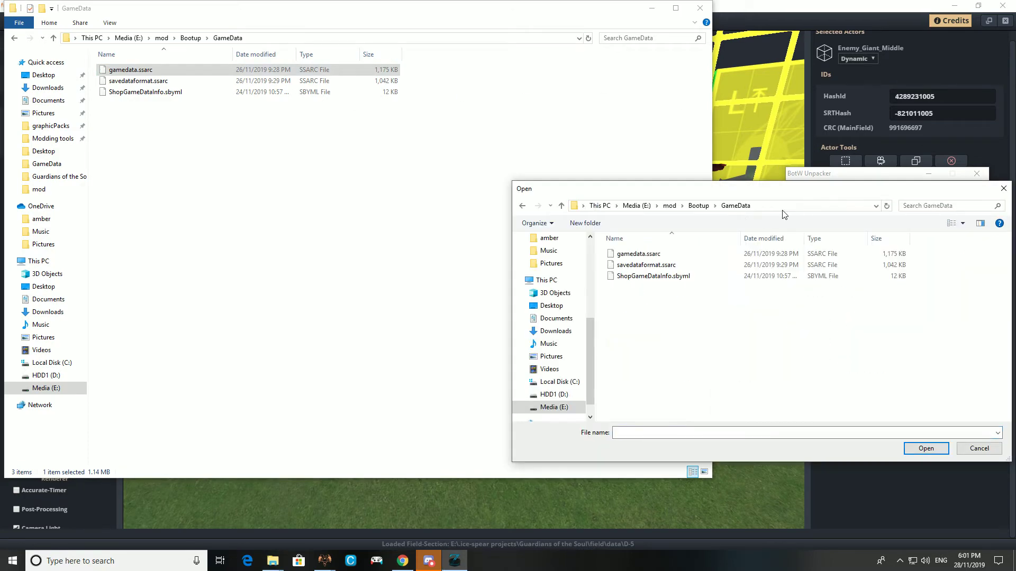
pyautogui.doubleClick(656, 254)
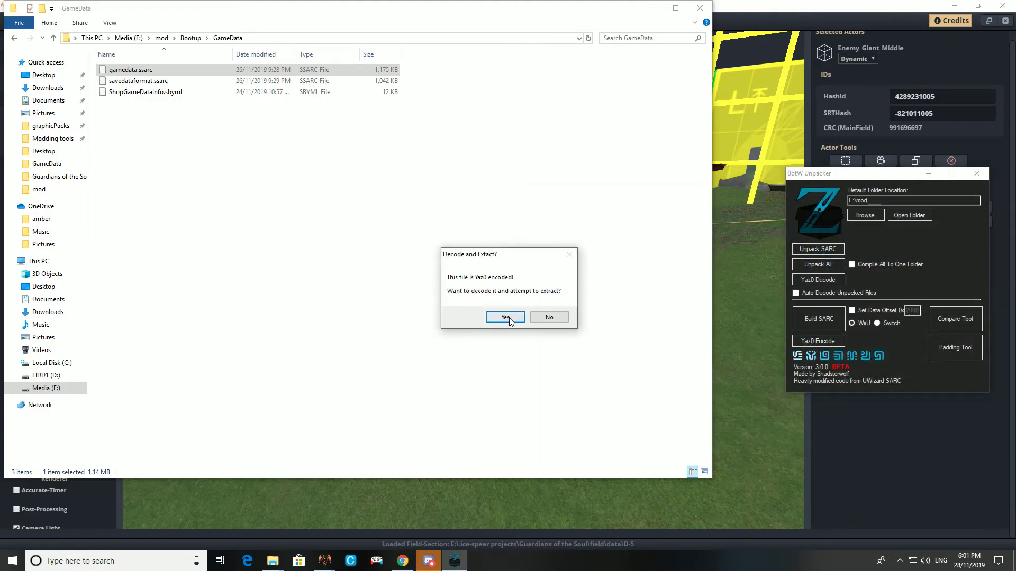
pyautogui.click(498, 317)
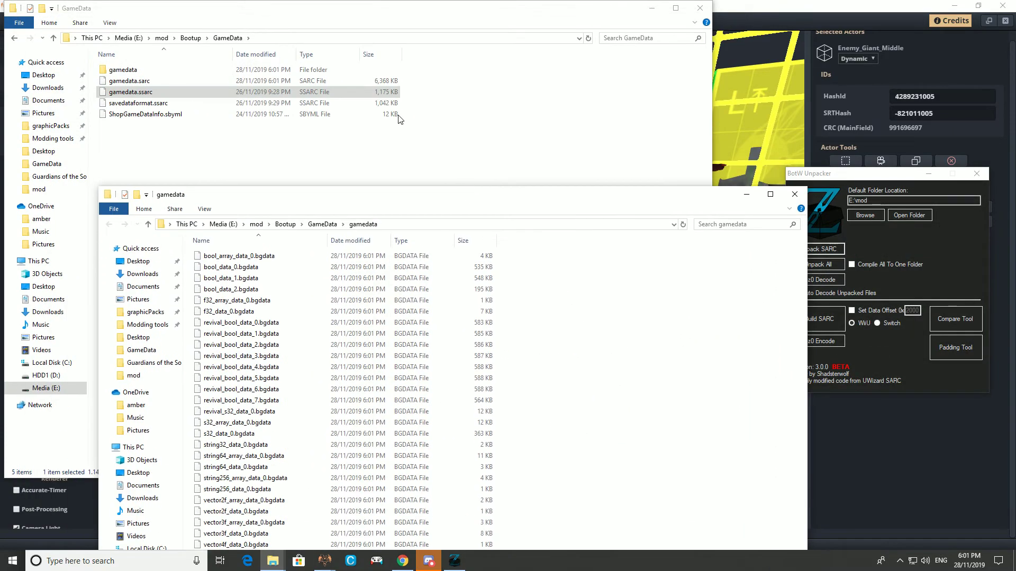
# - Unpack and decode savedataformat.ssarc from the same GameData folder
pyautogui.click(835, 175)
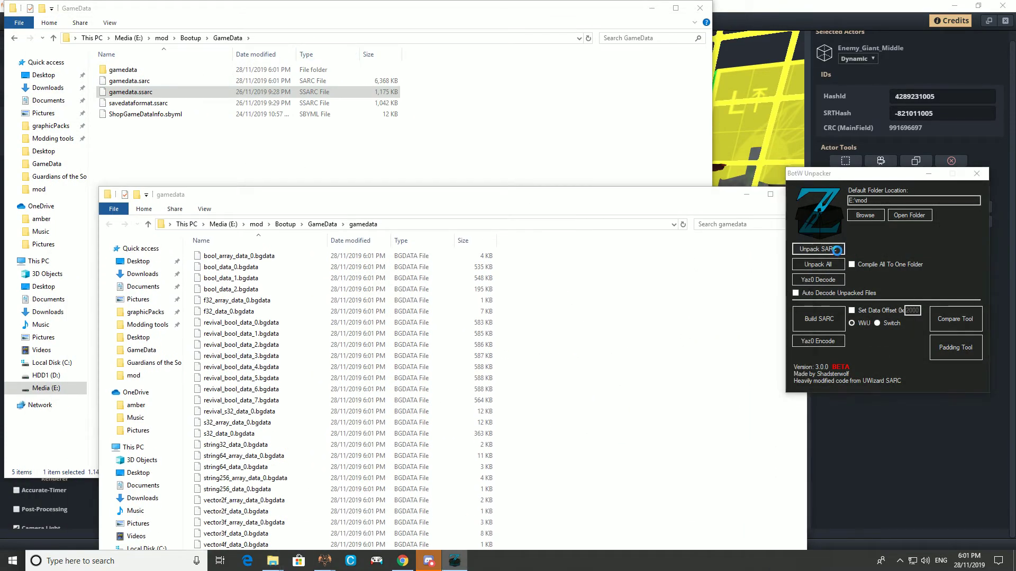
pyautogui.click(837, 251)
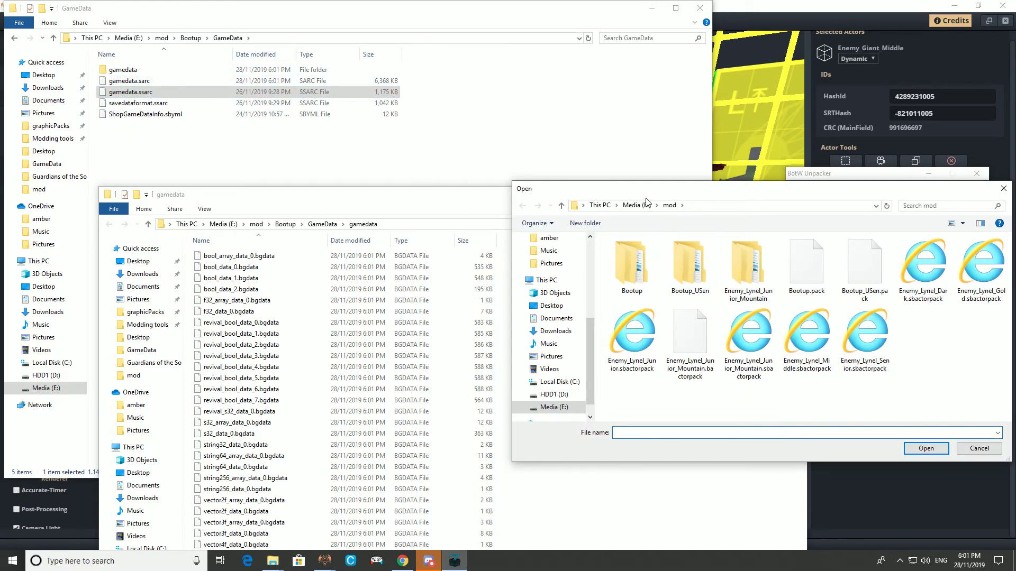
pyautogui.click(720, 203)
pyautogui.hotkey('ctrl', 'v')
pyautogui.press('Return')
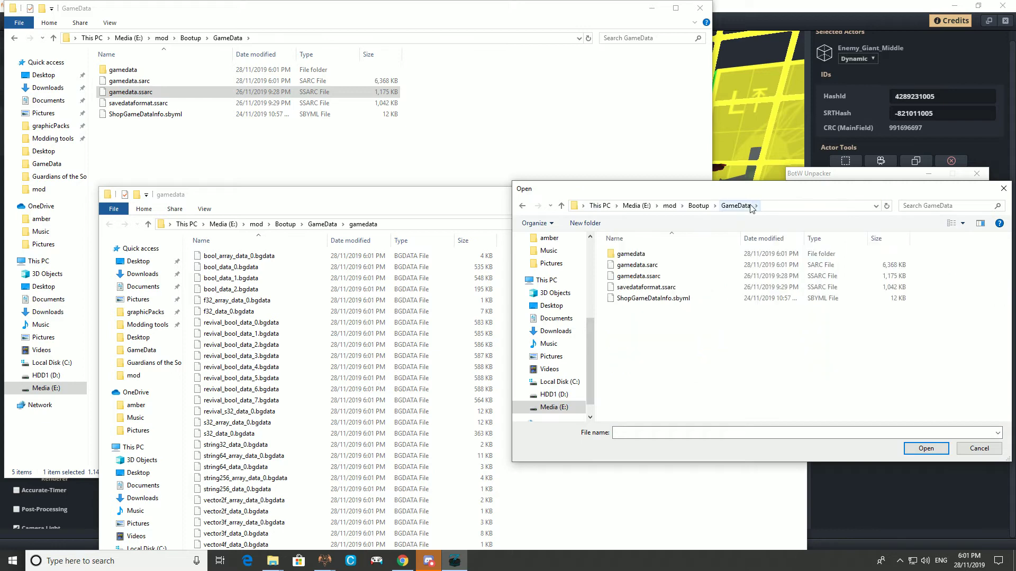
pyautogui.doubleClick(671, 290)
pyautogui.click(519, 315)
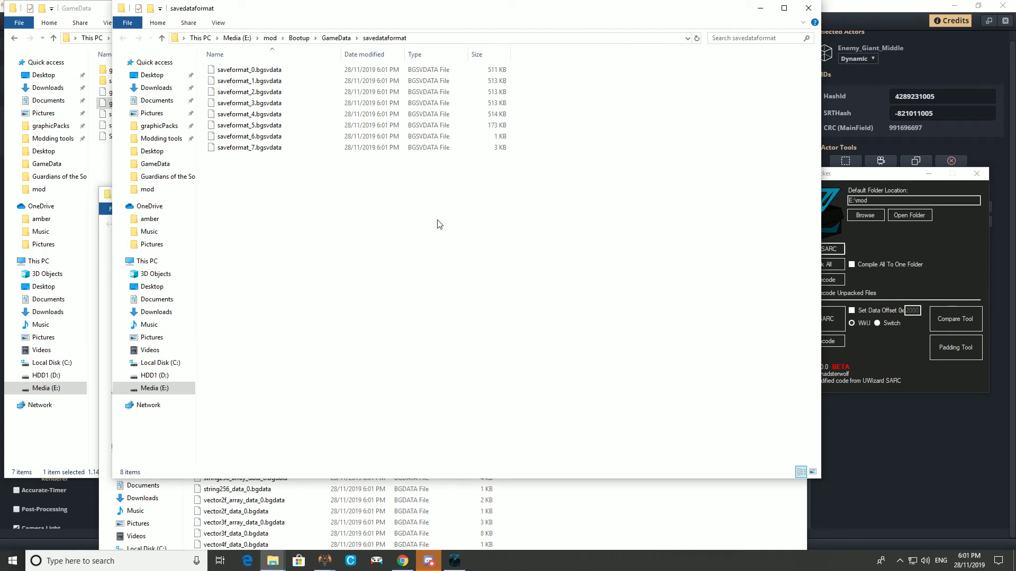
# - Launch Wild Bits via system search and copy the savedataformat folder path
pyautogui.click(371, 126)
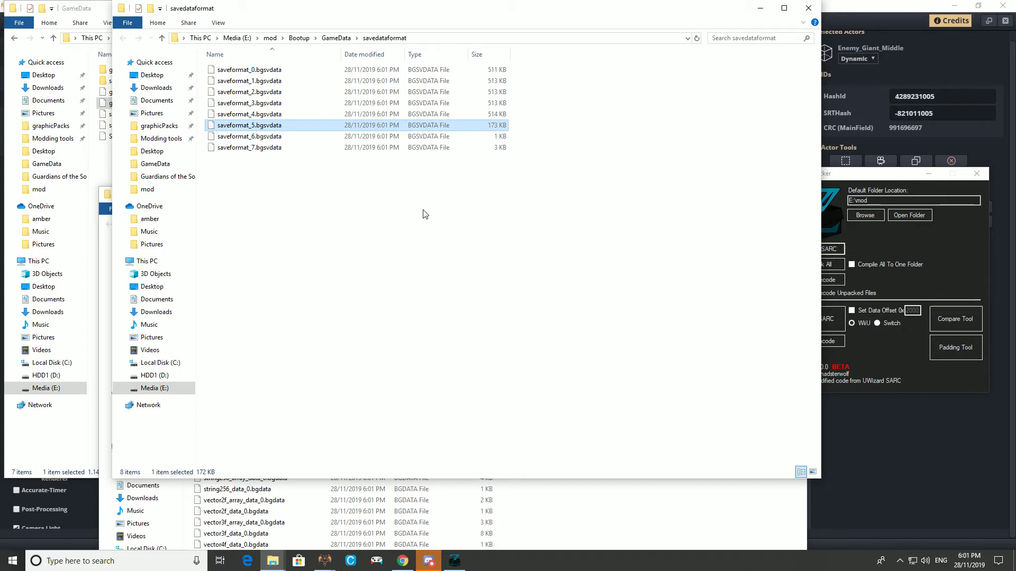
pyautogui.press('super')
pyautogui.write('wddbfx')
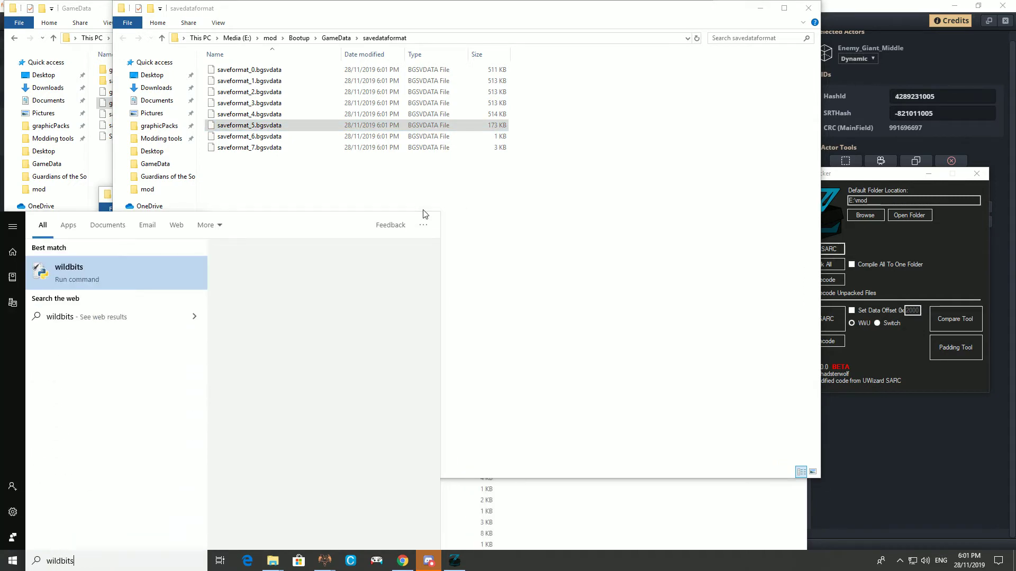
pyautogui.press('Return')
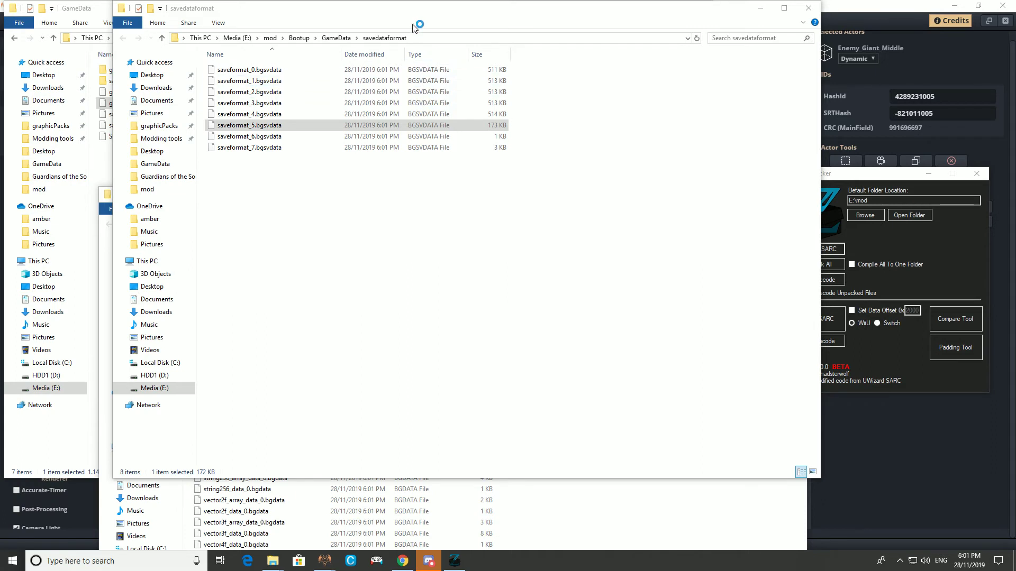
pyautogui.moveTo(438, 109); pyautogui.dragTo(767, 122)
pyautogui.click(460, 39)
pyautogui.hotkey('ctrl', 'c')
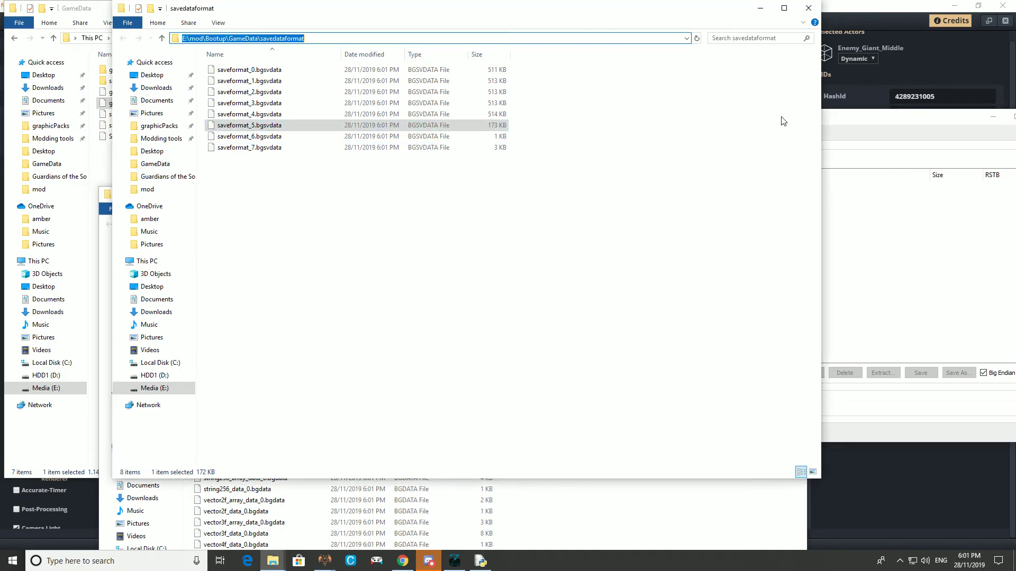
pyautogui.click(863, 127)
# - Open saveformat_5.bgsvdata in YAML Tools using the BYML Files filter
pyautogui.click(735, 135)
pyautogui.click(640, 147)
pyautogui.click(653, 158)
pyautogui.click(766, 150)
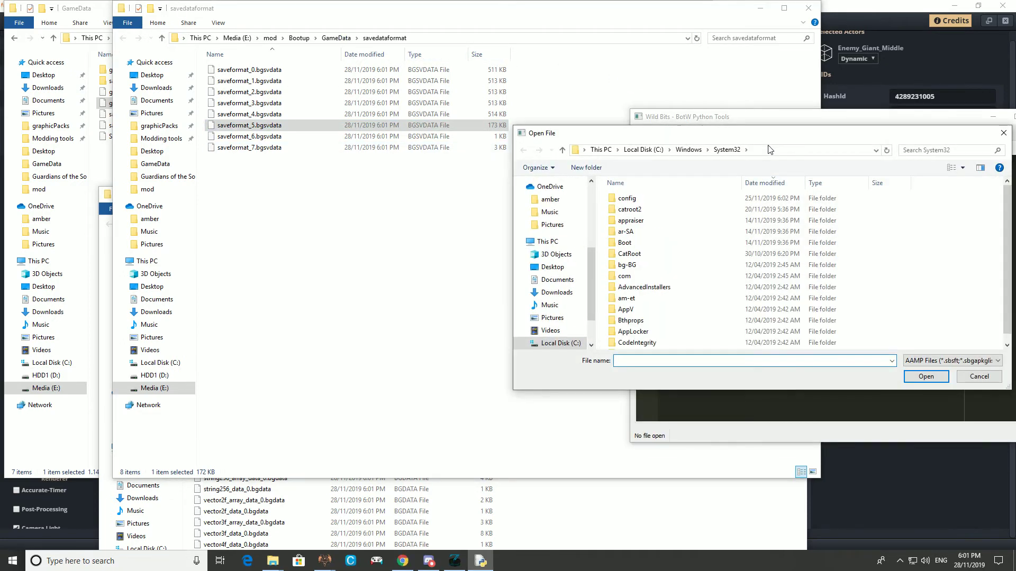
pyautogui.hotkey('ctrl', 'v')
pyautogui.press('Return')
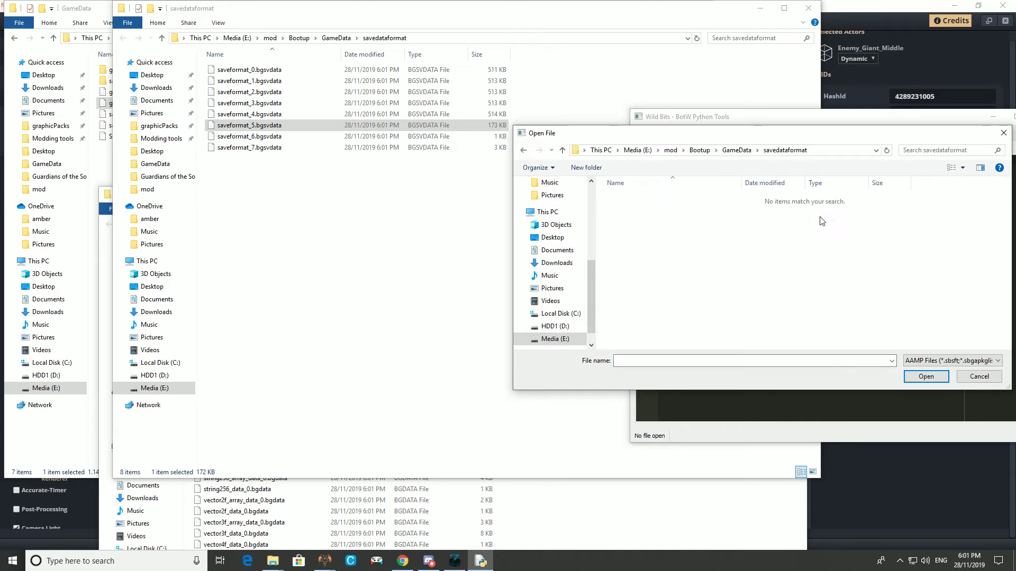
pyautogui.click(941, 362)
pyautogui.click(928, 379)
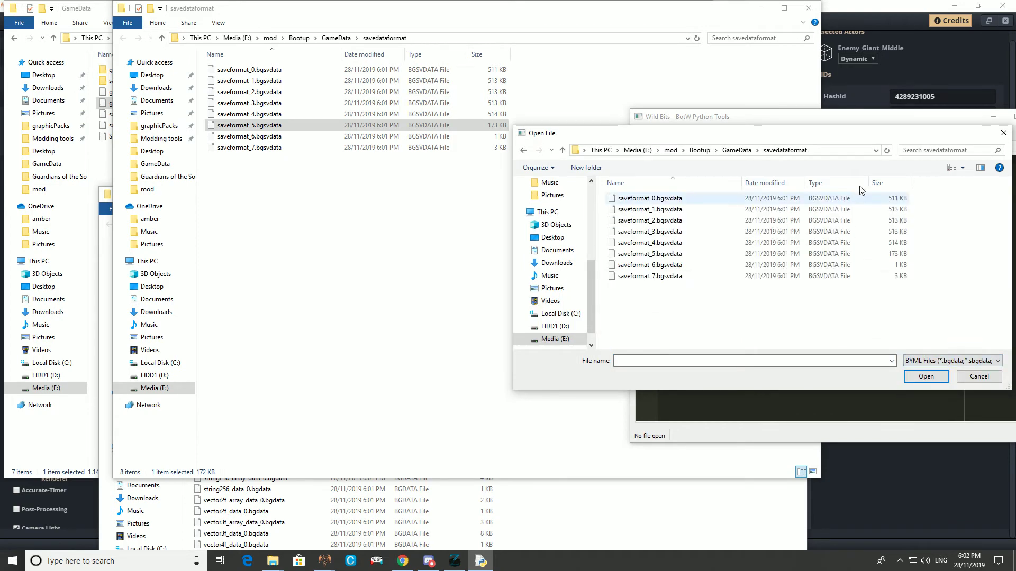
pyautogui.moveTo(734, 138); pyautogui.dragTo(459, 205)
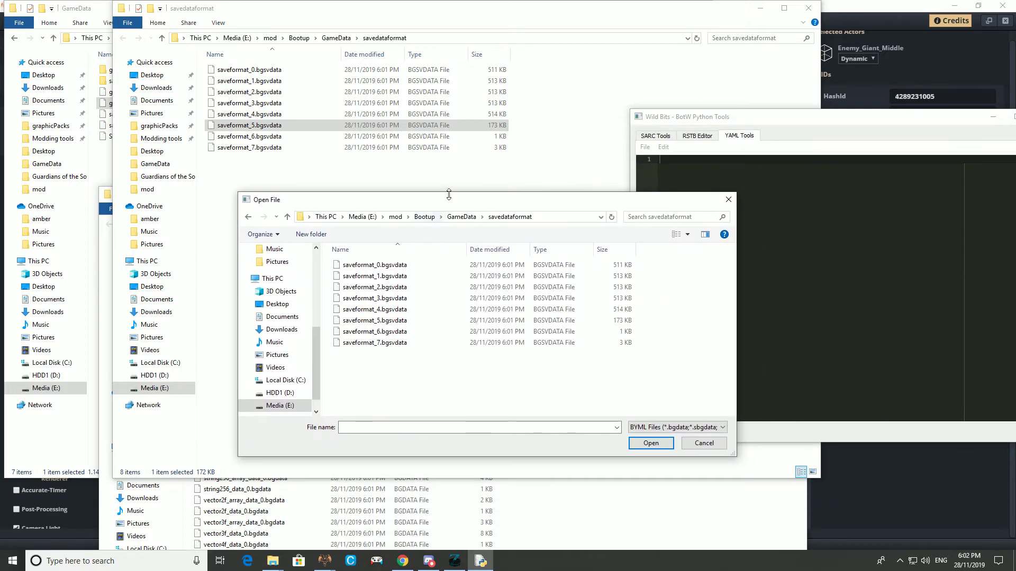
pyautogui.moveTo(588, 203); pyautogui.dragTo(835, 157)
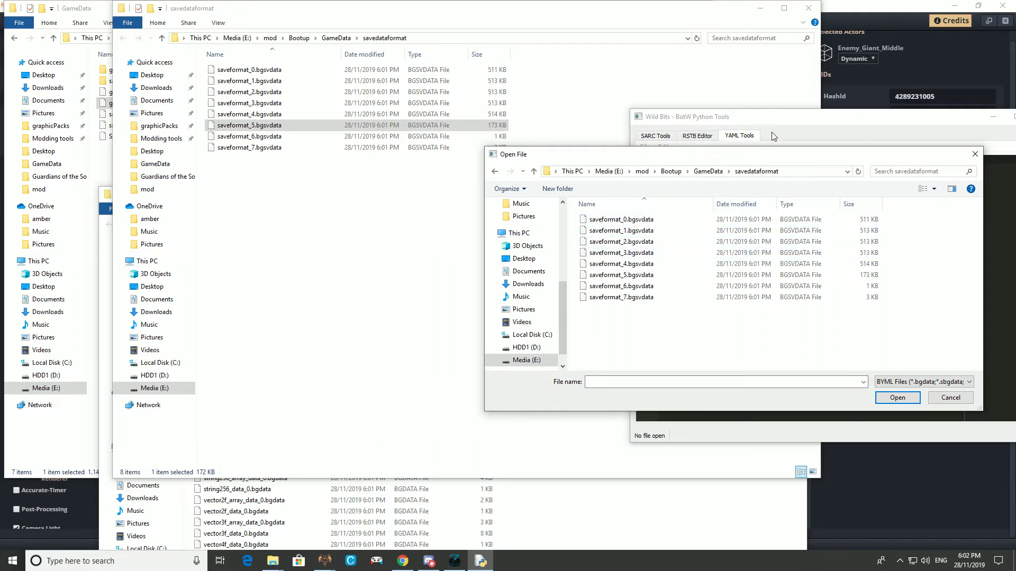
pyautogui.doubleClick(645, 275)
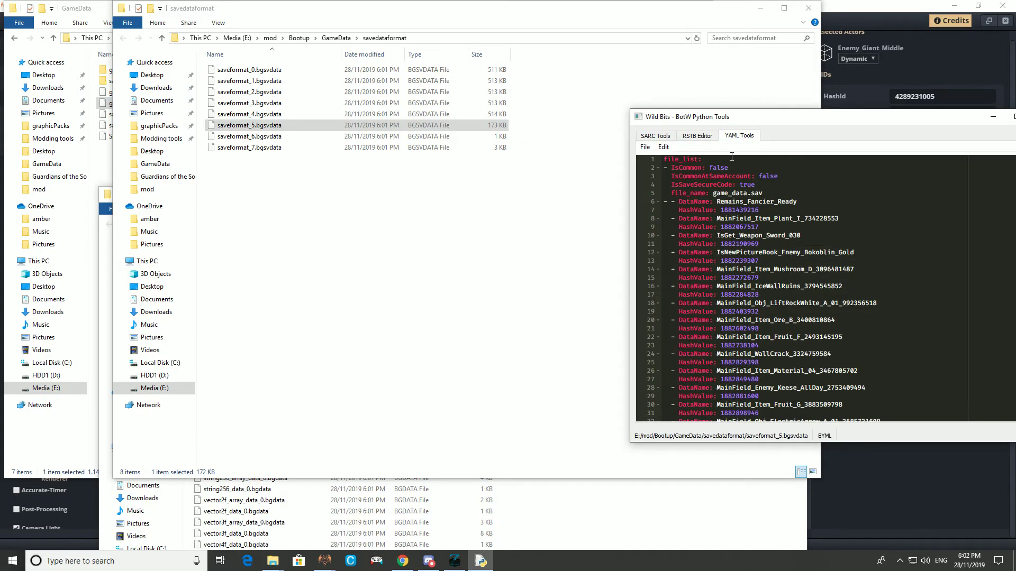
# - Launch a second Wild Bits window from system search and switch it to YAML Tools
pyautogui.press('super')
pyautogui.write('wildbits')
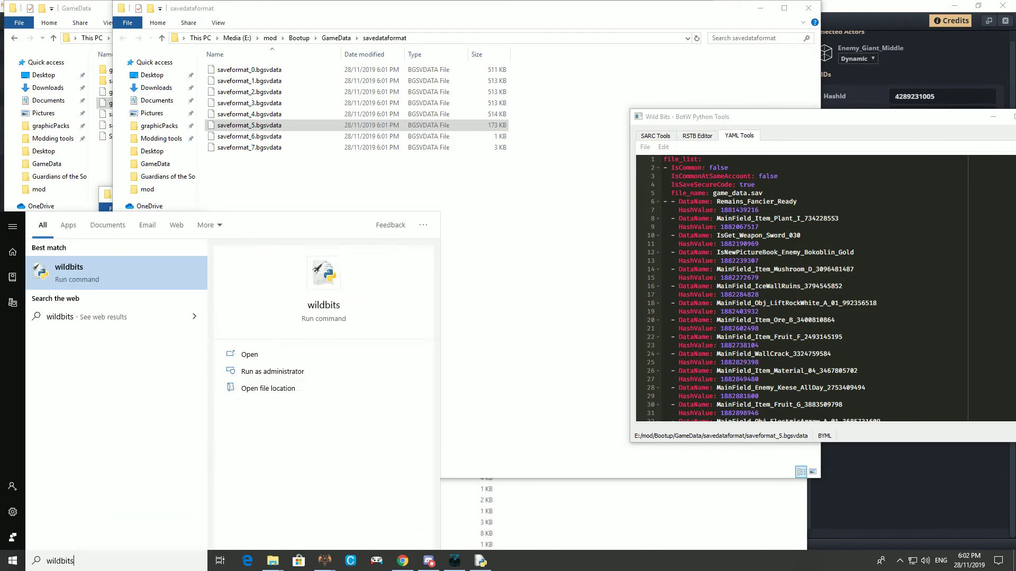
pyautogui.press('Return')
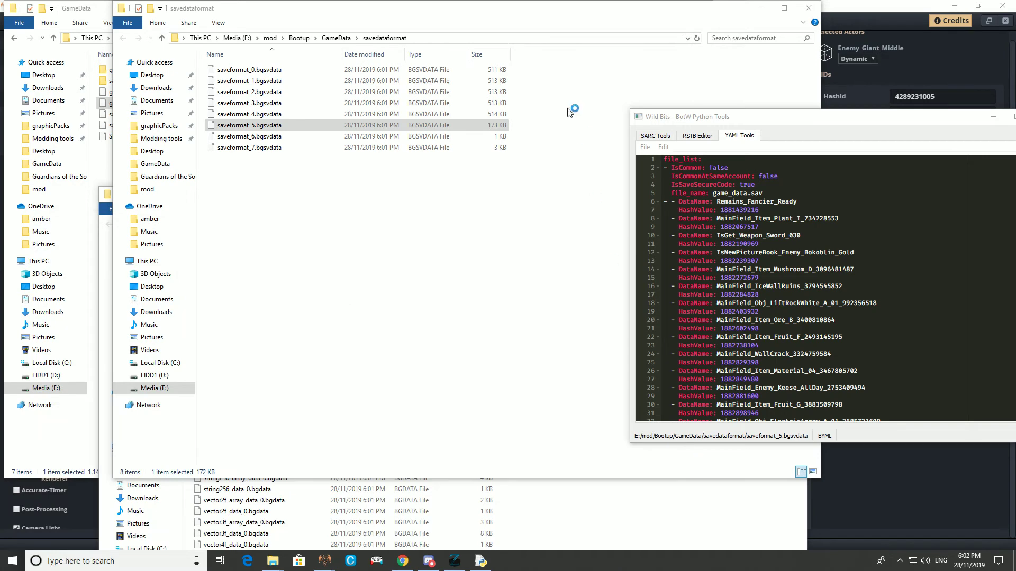
pyautogui.click(406, 127)
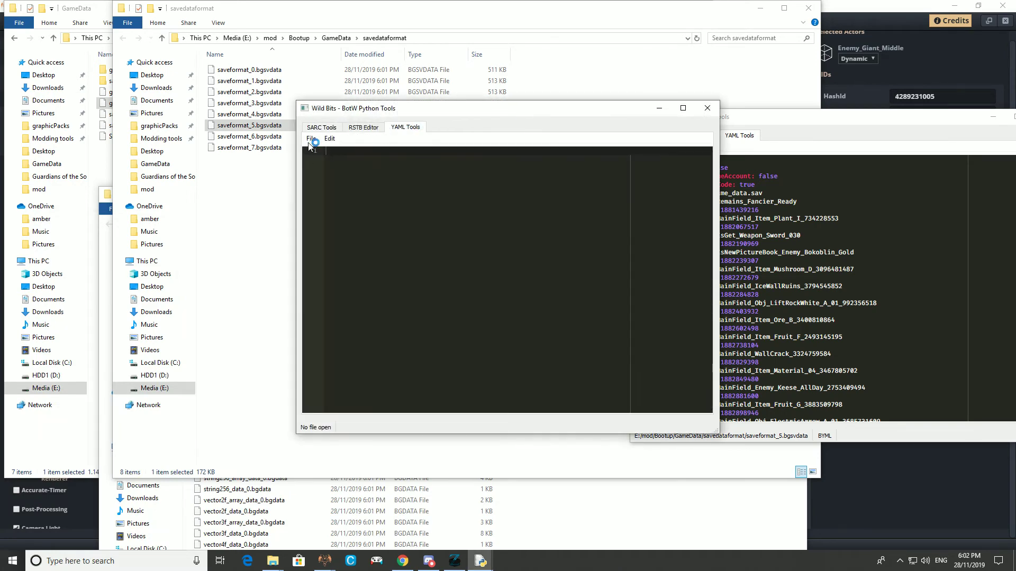
# - In the open-file dialog, browse to mod\Bootup\GameData\gamedata using the copied savedataformat path
pyautogui.click(311, 138)
pyautogui.click(331, 151)
pyautogui.click(442, 38)
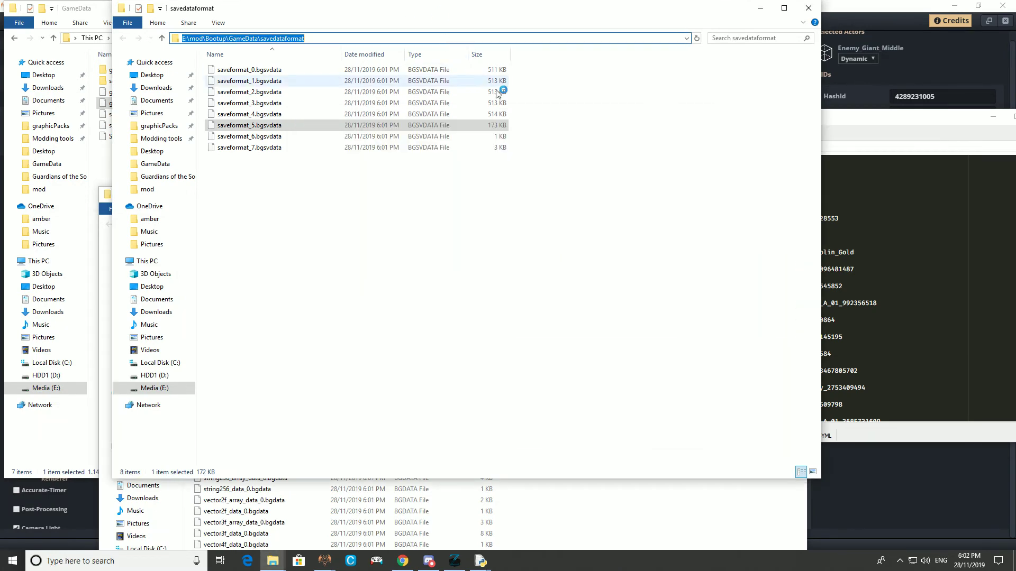
pyautogui.hotkey('ctrl', 'c')
pyautogui.click(481, 561)
pyautogui.click(583, 141)
pyautogui.hotkey('ctrl', 'v')
pyautogui.press('Return')
pyautogui.click(524, 141)
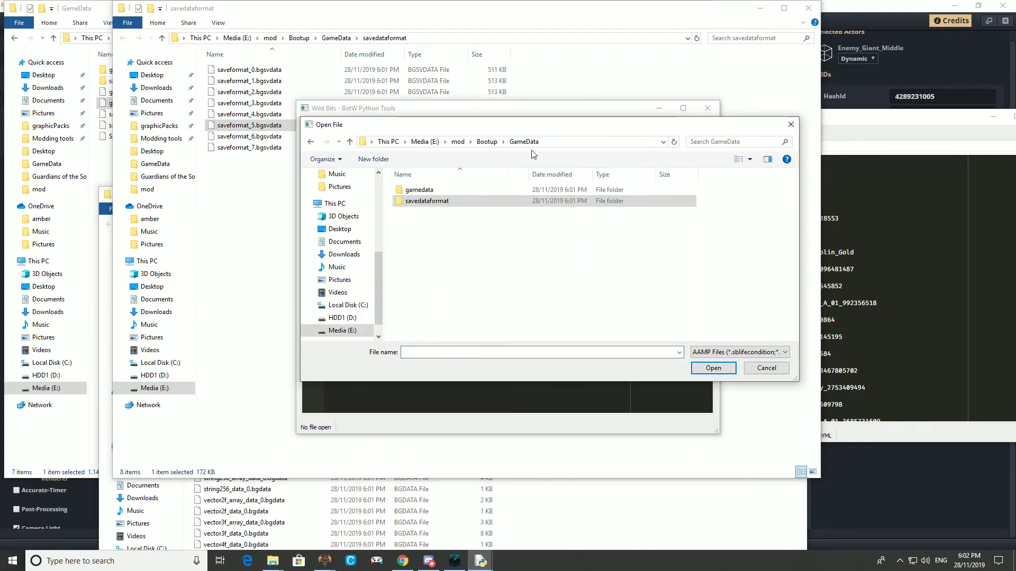
pyautogui.doubleClick(466, 190)
# - Open revival_bool_data_7.bgdata as a BYML file and arrange it beside saveformat_5
pyautogui.click(738, 352)
pyautogui.click(736, 370)
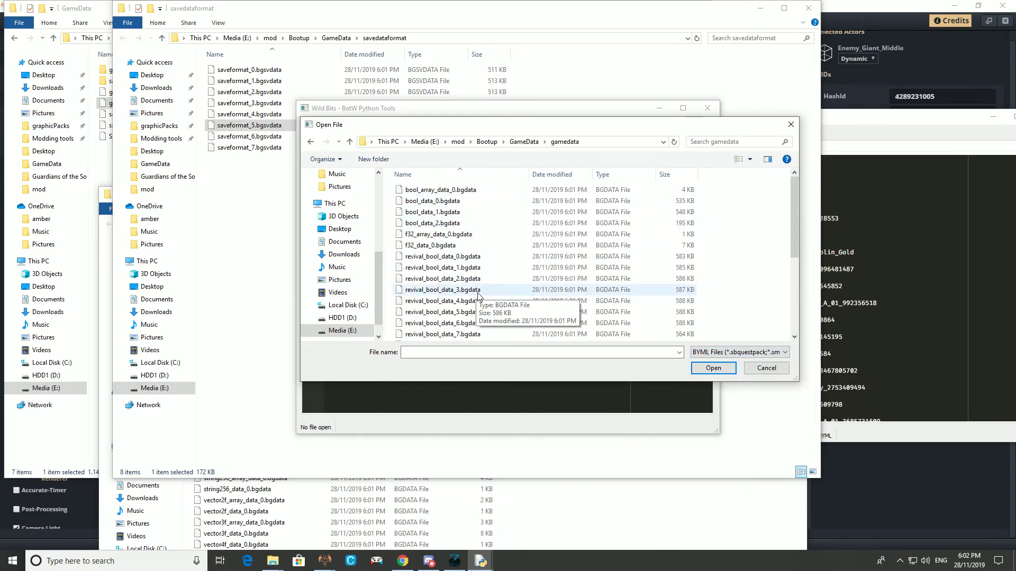
pyautogui.moveTo(568, 132); pyautogui.dragTo(458, 155)
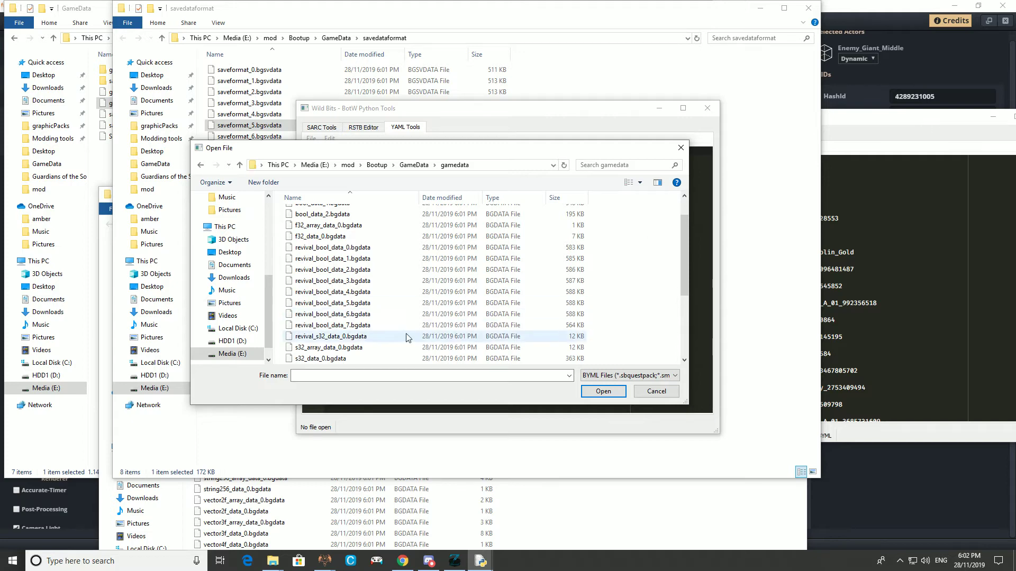
pyautogui.doubleClick(376, 334)
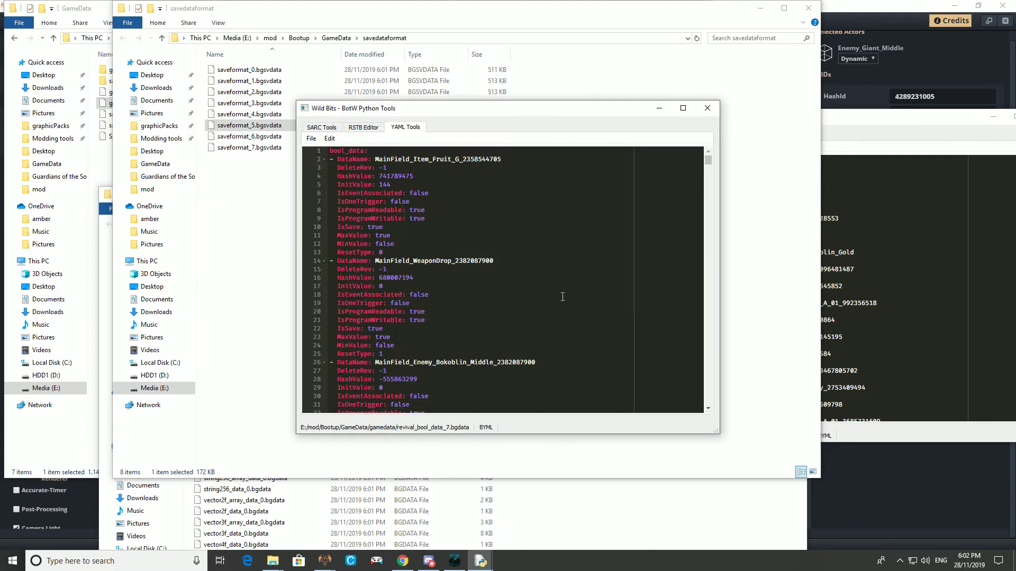
pyautogui.moveTo(545, 108); pyautogui.dragTo(286, 215)
pyautogui.moveTo(889, 124); pyautogui.dragTo(289, 53)
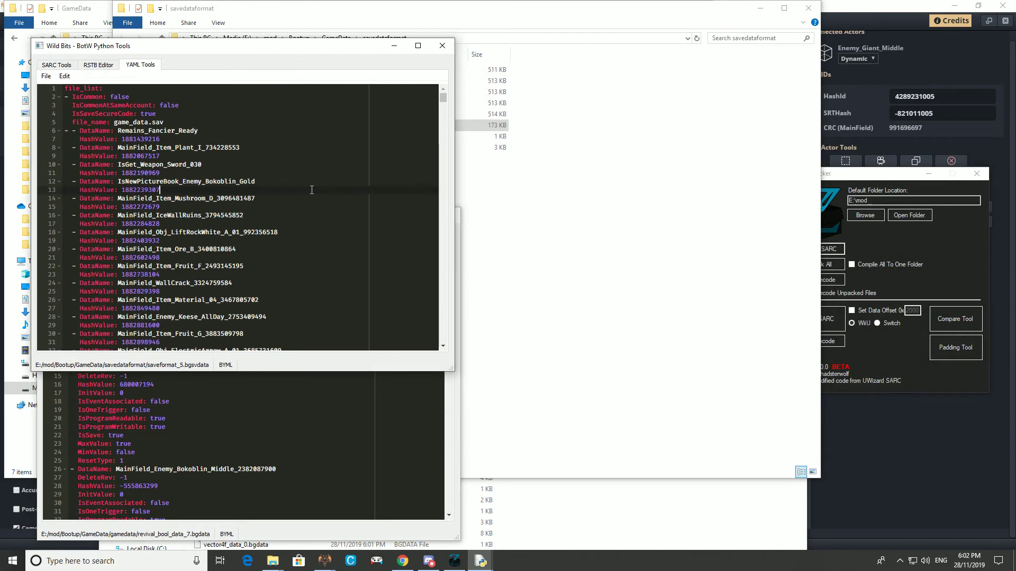
pyautogui.moveTo(442, 98); pyautogui.dragTo(438, 347)
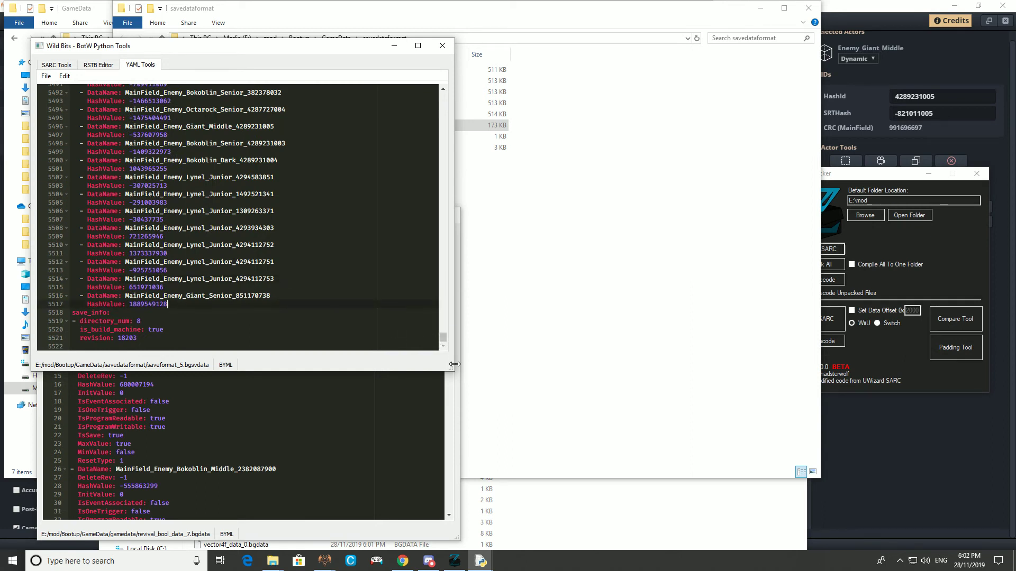
# - Shrink Ice-Spear and bring saveformat_5 forward, scrolling up to the Bokoblin entry
pyautogui.click(324, 560)
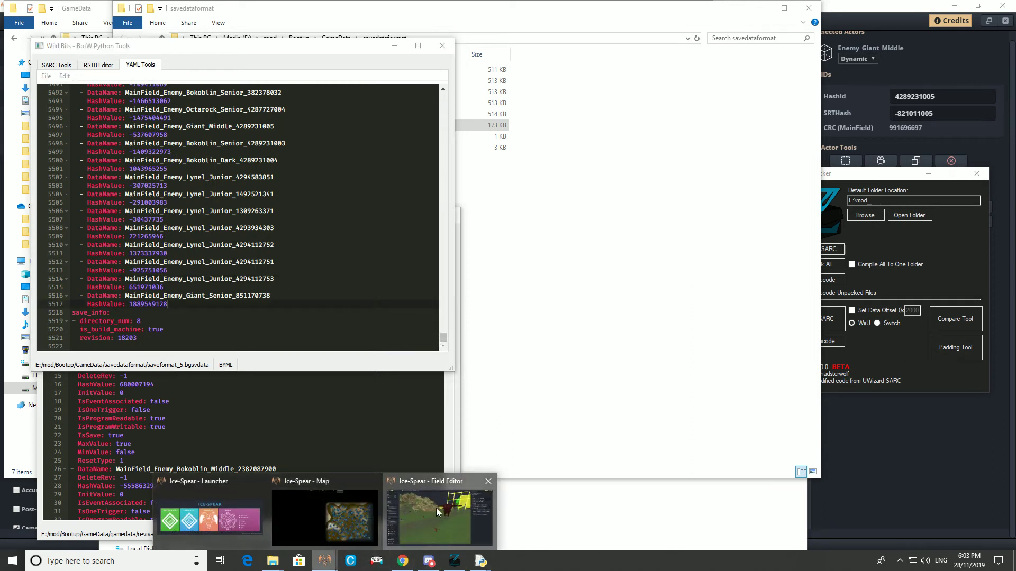
pyautogui.click(436, 510)
pyautogui.moveTo(629, 16); pyautogui.dragTo(674, 27)
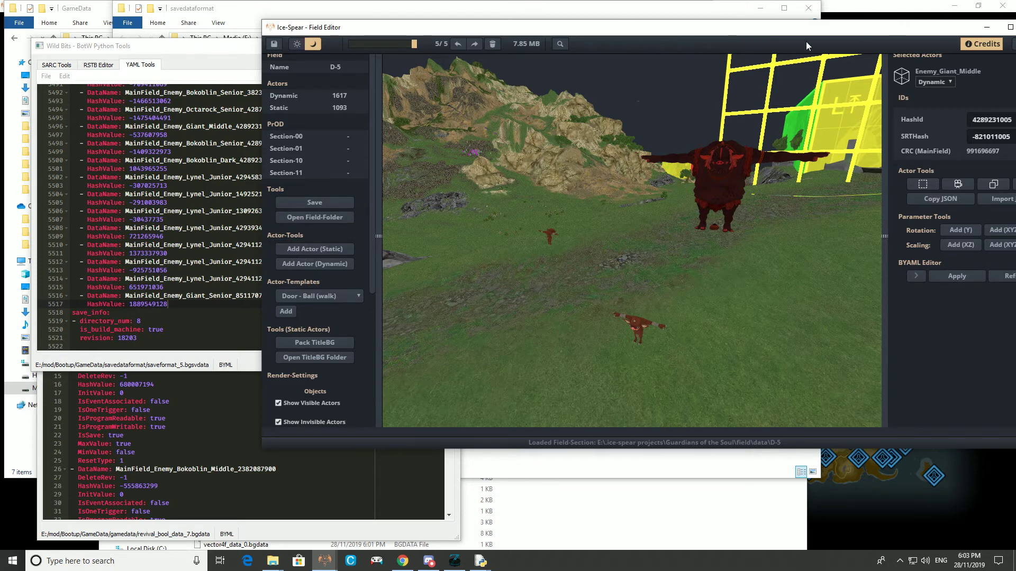
pyautogui.click(200, 285)
pyautogui.scroll(19, 222, 291)
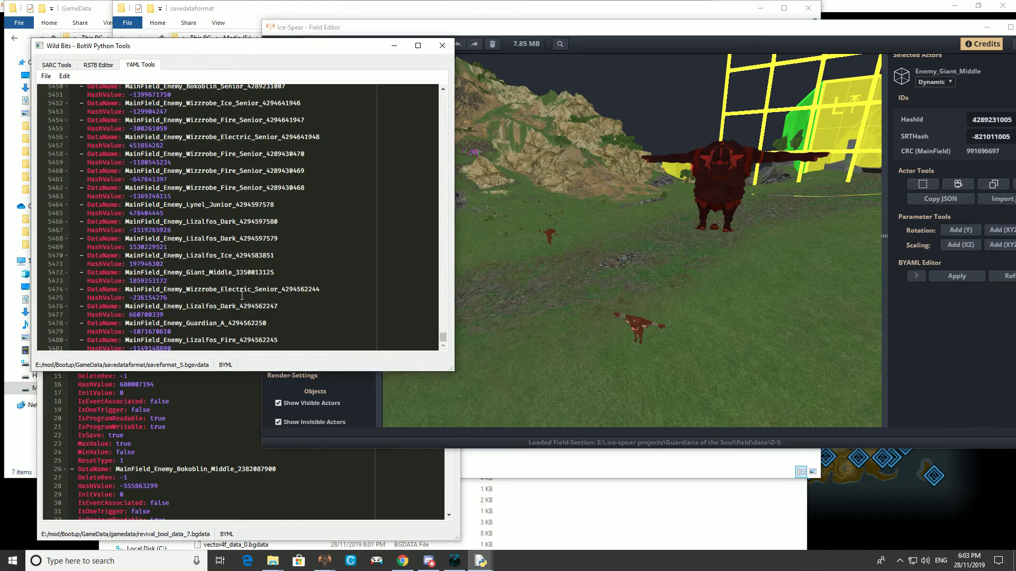
pyautogui.scroll(20, 241, 295)
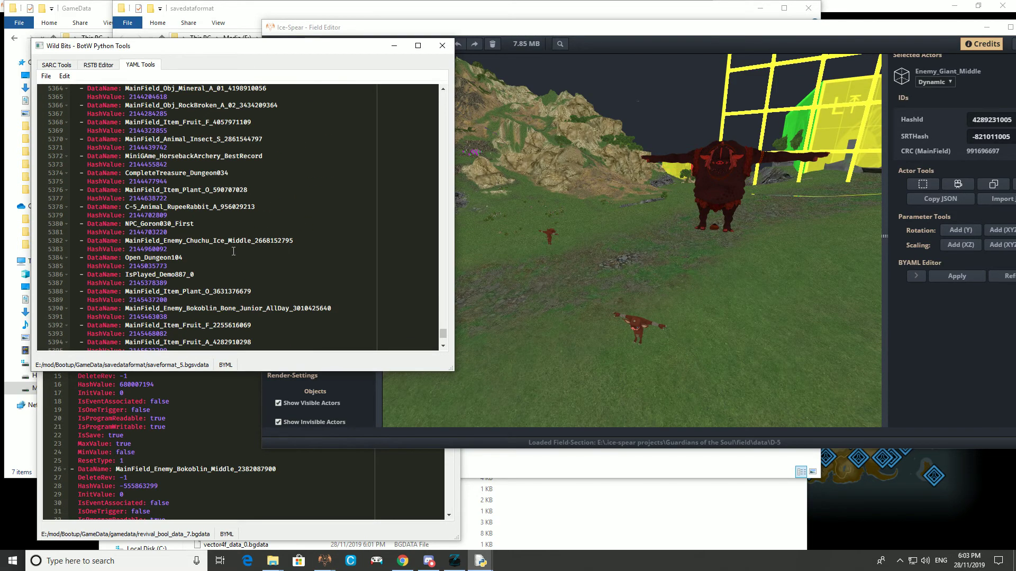
pyautogui.click(205, 215)
pyautogui.click(194, 231)
pyautogui.scroll(6, 238, 142)
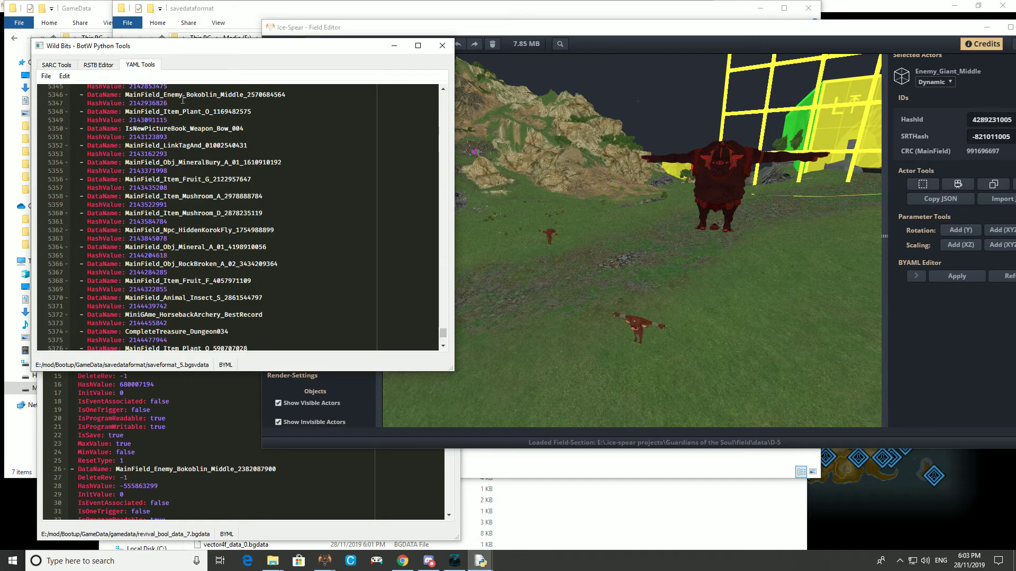
pyautogui.moveTo(181, 100); pyautogui.dragTo(68, 93)
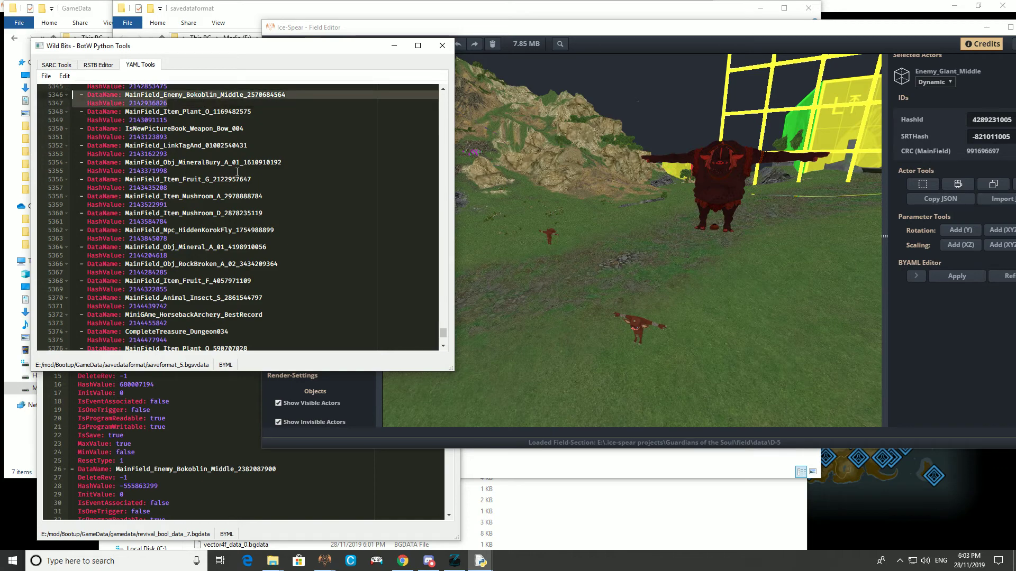
pyautogui.moveTo(443, 333); pyautogui.dragTo(444, 349)
pyautogui.moveTo(190, 304); pyautogui.dragTo(66, 296)
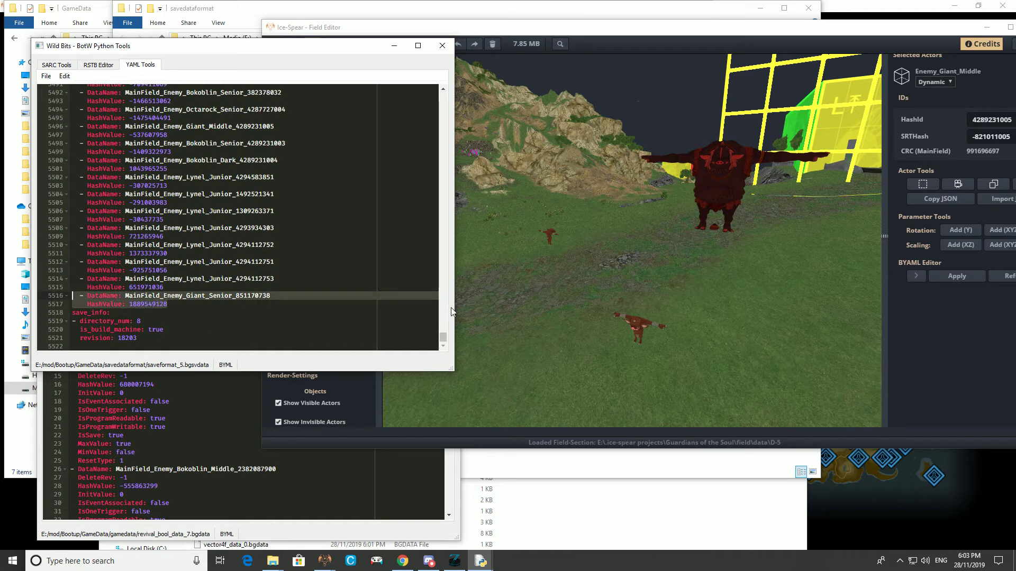
pyautogui.hotkey('ctrl', 'v')
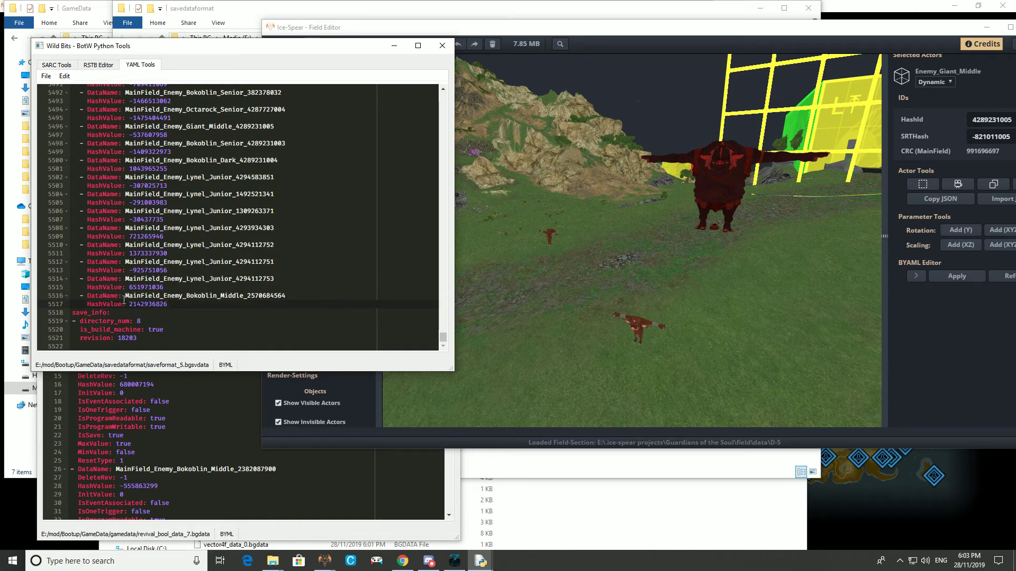
pyautogui.click(980, 72)
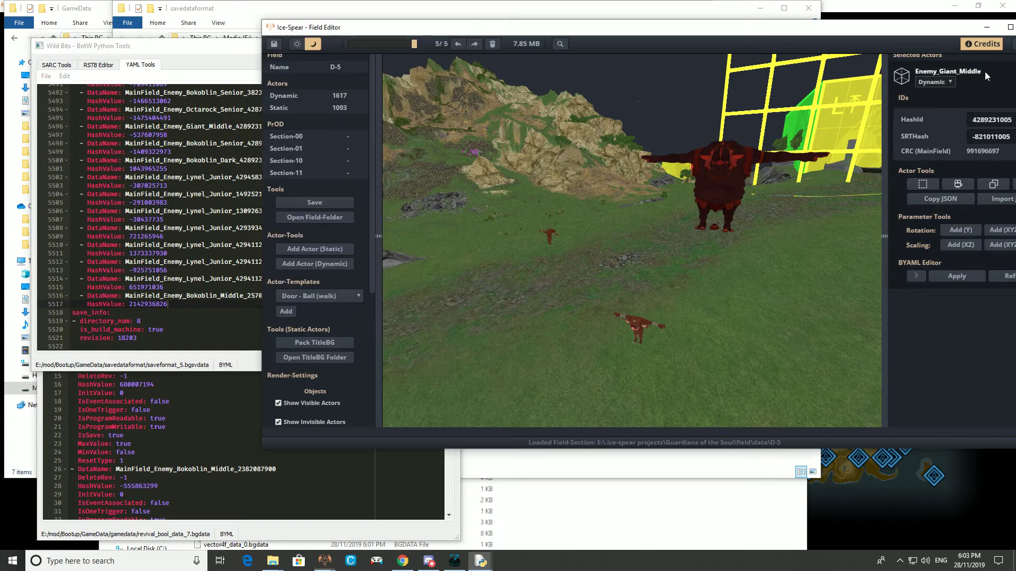
pyautogui.moveTo(980, 72); pyautogui.dragTo(913, 72)
pyautogui.click(166, 296)
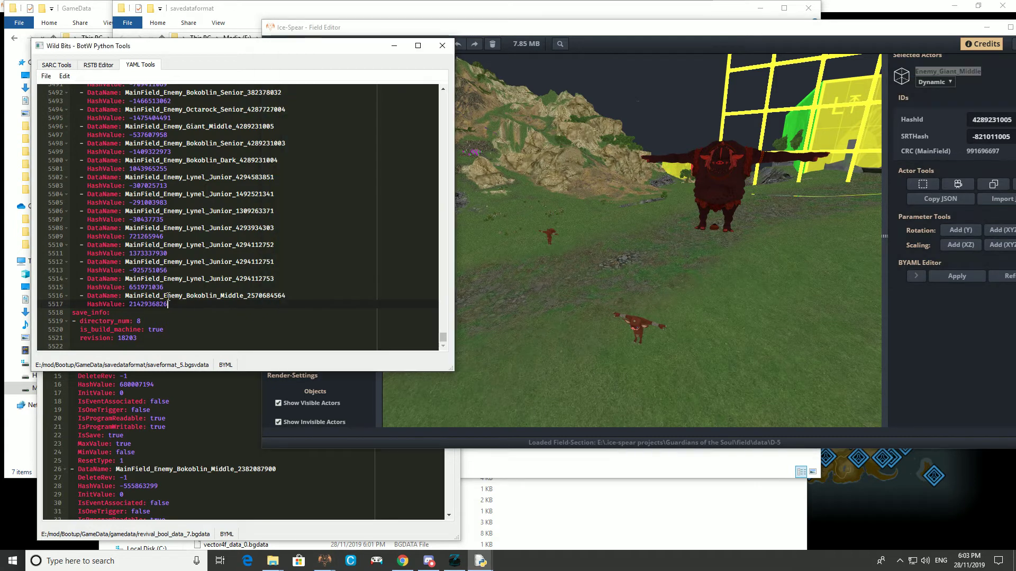
pyautogui.moveTo(241, 294); pyautogui.dragTo(244, 295)
pyautogui.hotkey('ctrl', 'v')
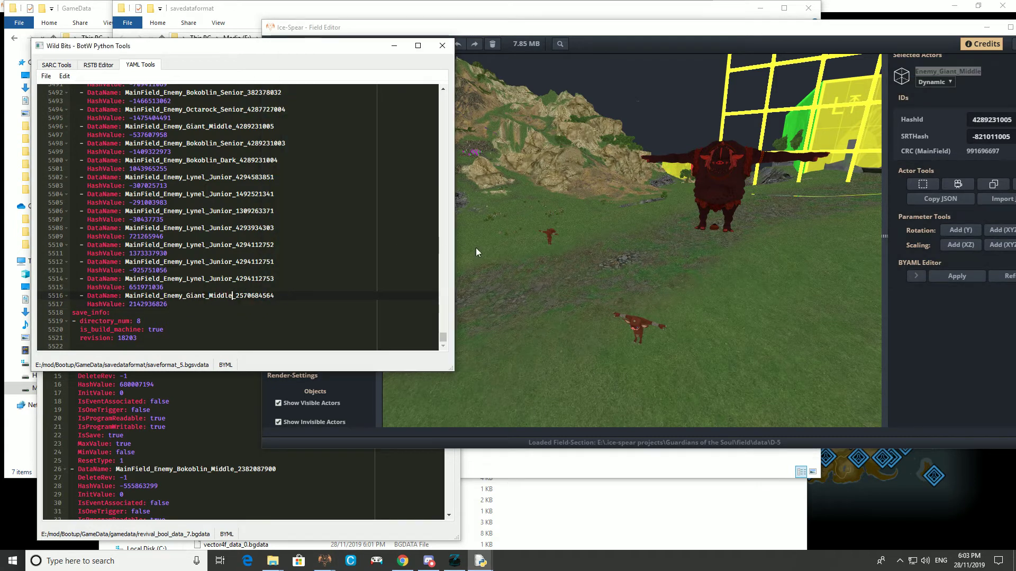
pyautogui.moveTo(761, 32); pyautogui.dragTo(725, 40)
pyautogui.doubleClick(957, 129)
pyautogui.click(176, 55)
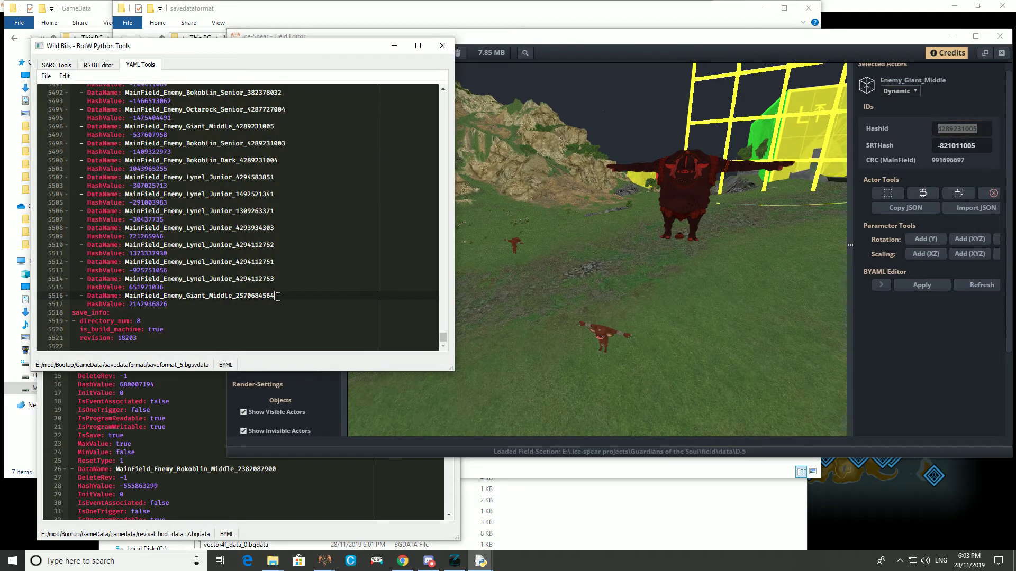
pyautogui.click(242, 295)
pyautogui.doubleClick(239, 296)
pyautogui.hotkey('ctrl', 'v')
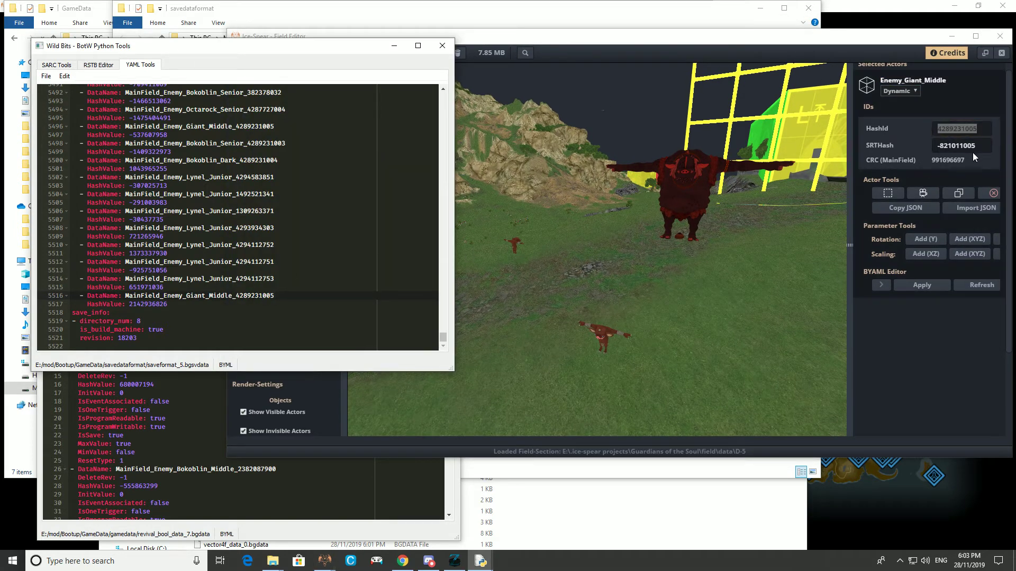
# - Paste the CRC 991696697 as line 5517's HashValue and save saveformat_5.bgsvdata
pyautogui.moveTo(972, 155); pyautogui.dragTo(931, 160)
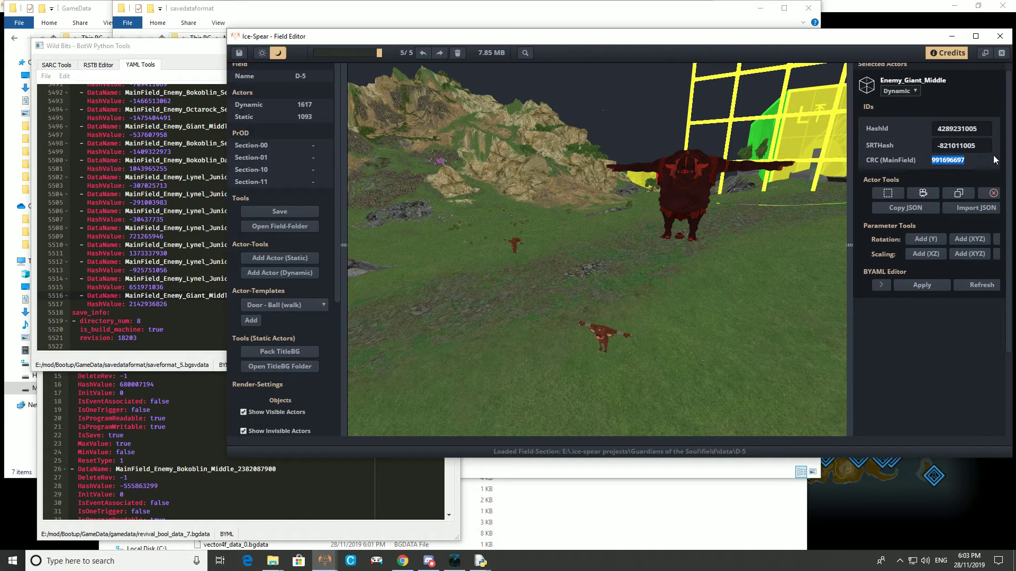
pyautogui.click(215, 51)
pyautogui.moveTo(169, 305); pyautogui.dragTo(129, 306)
pyautogui.write('991696697')
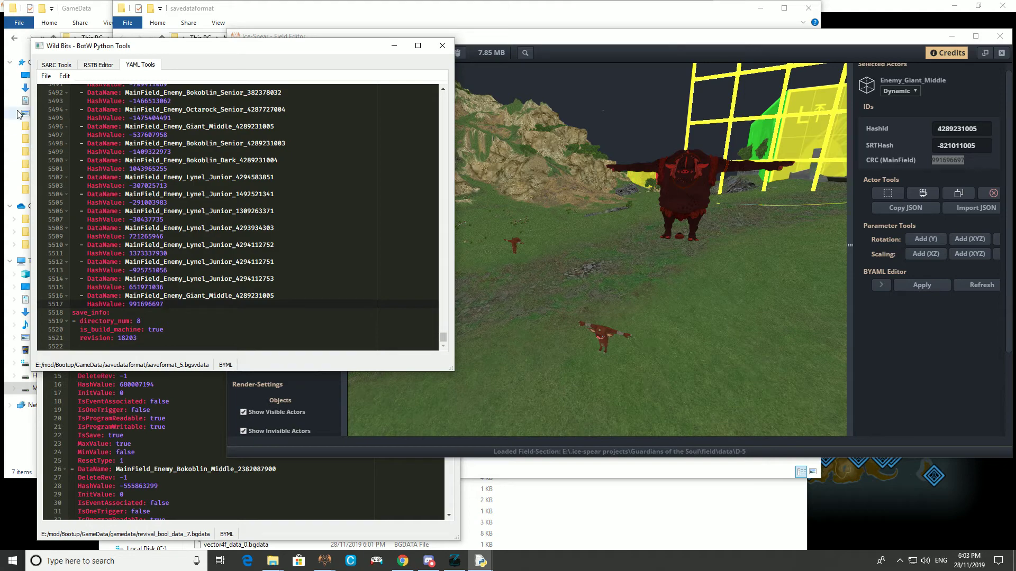
pyautogui.click(48, 77)
pyautogui.click(61, 100)
# - Change Senior to Middle in revival_bool_data_7's line 46070 DataName
pyautogui.moveTo(262, 49); pyautogui.dragTo(601, 48)
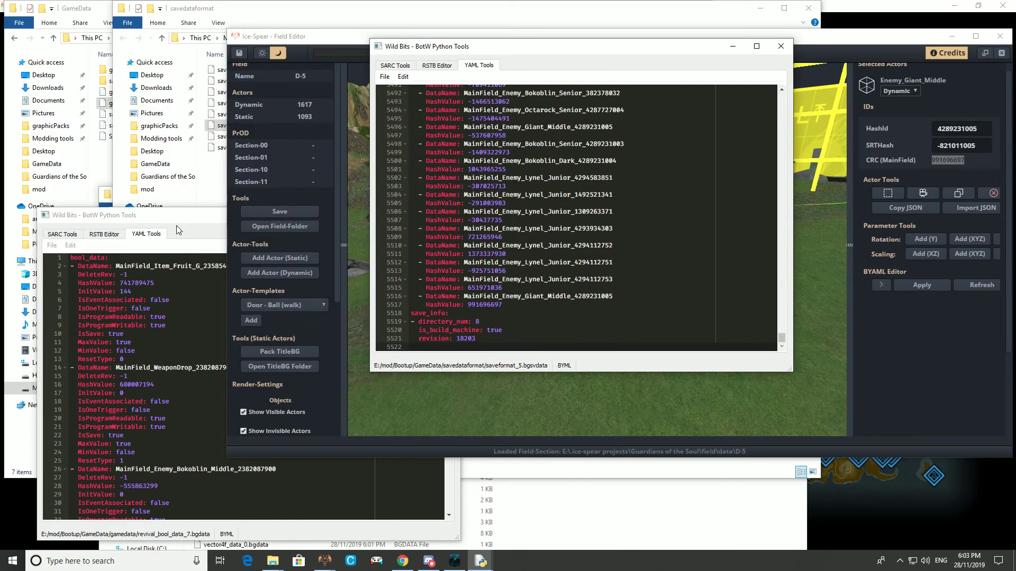
pyautogui.moveTo(178, 220); pyautogui.dragTo(488, 118)
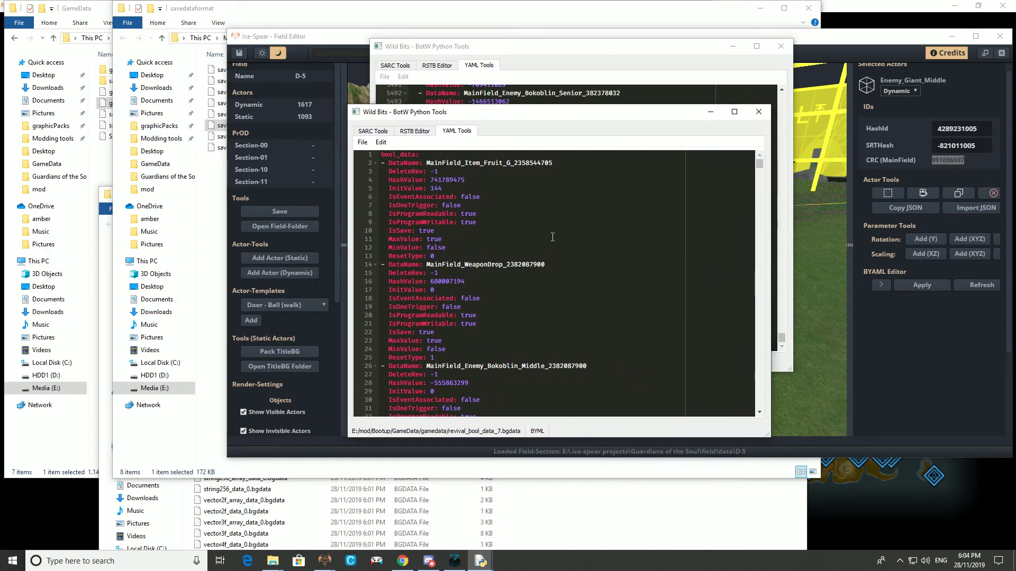
pyautogui.moveTo(760, 163); pyautogui.dragTo(750, 415)
pyautogui.moveTo(460, 403); pyautogui.dragTo(363, 310)
pyautogui.click(567, 353)
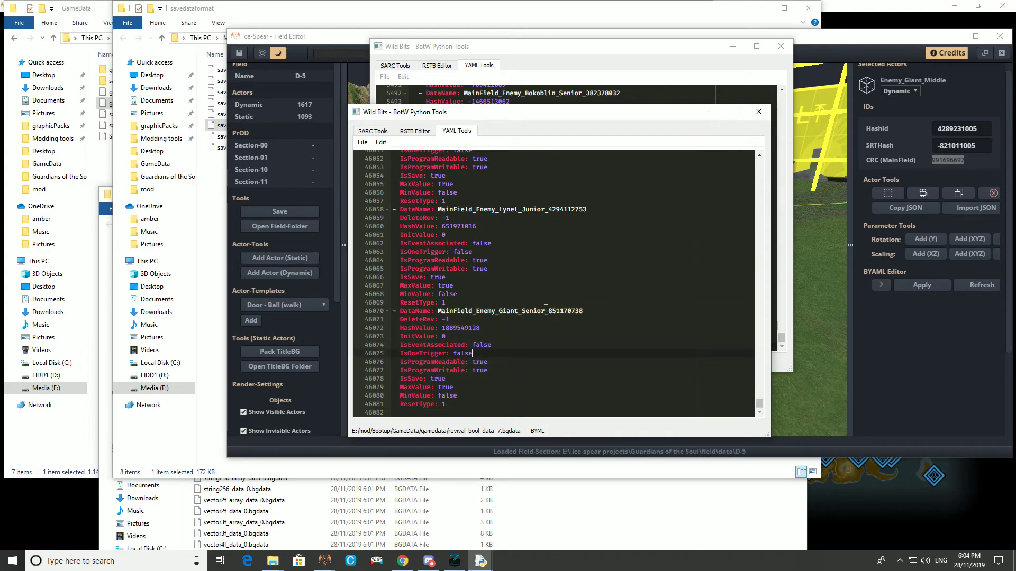
pyautogui.moveTo(545, 311); pyautogui.dragTo(523, 315)
pyautogui.write('Middle')
pyautogui.moveTo(565, 119); pyautogui.dragTo(280, 167)
pyautogui.click(647, 302)
pyautogui.moveTo(612, 296); pyautogui.dragTo(575, 299)
pyautogui.hotkey('ctrl', 'c')
pyautogui.moveTo(300, 358); pyautogui.dragTo(265, 360)
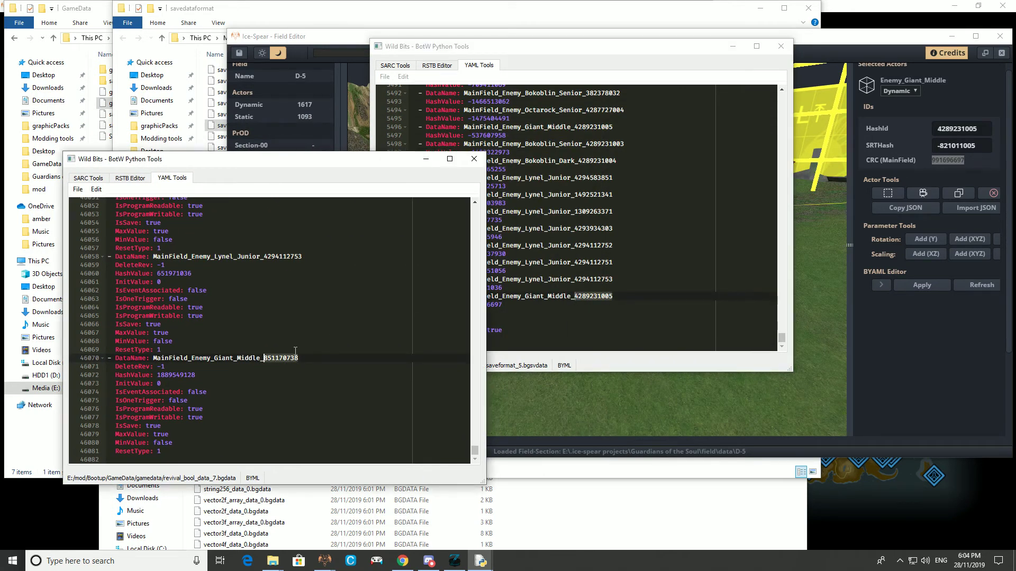
pyautogui.hotkey('ctrl', 'v')
pyautogui.click(538, 317)
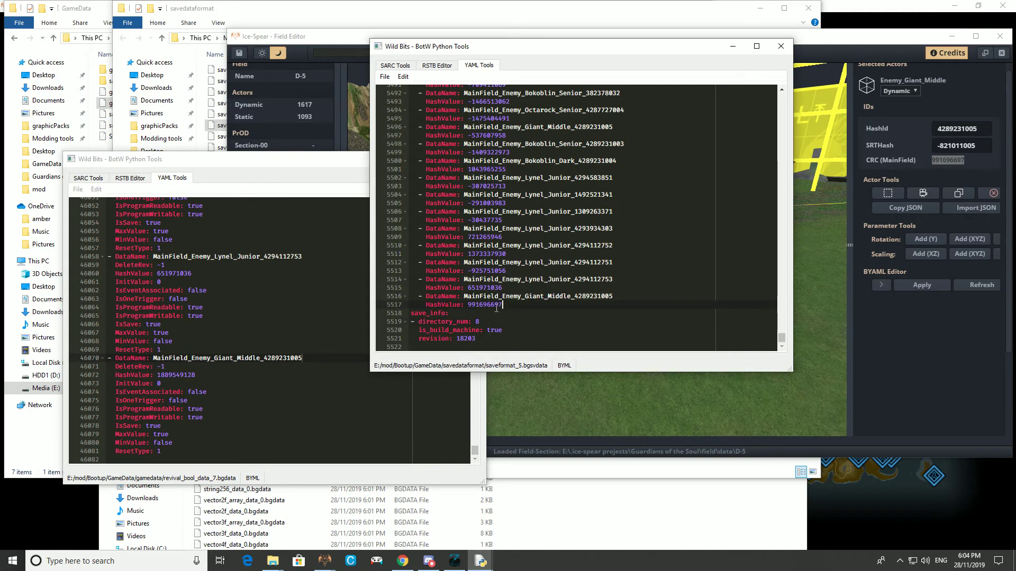
pyautogui.moveTo(503, 306); pyautogui.dragTo(466, 305)
pyautogui.hotkey('ctrl', 'c')
pyautogui.moveTo(208, 375); pyautogui.dragTo(158, 375)
pyautogui.hotkey('ctrl', 'v')
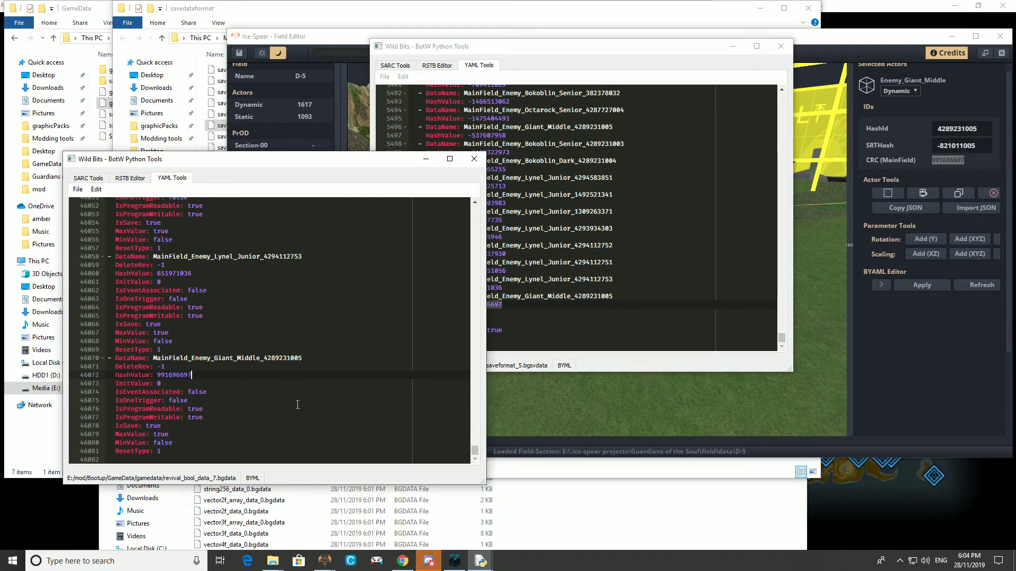
pyautogui.scroll(11, 298, 405)
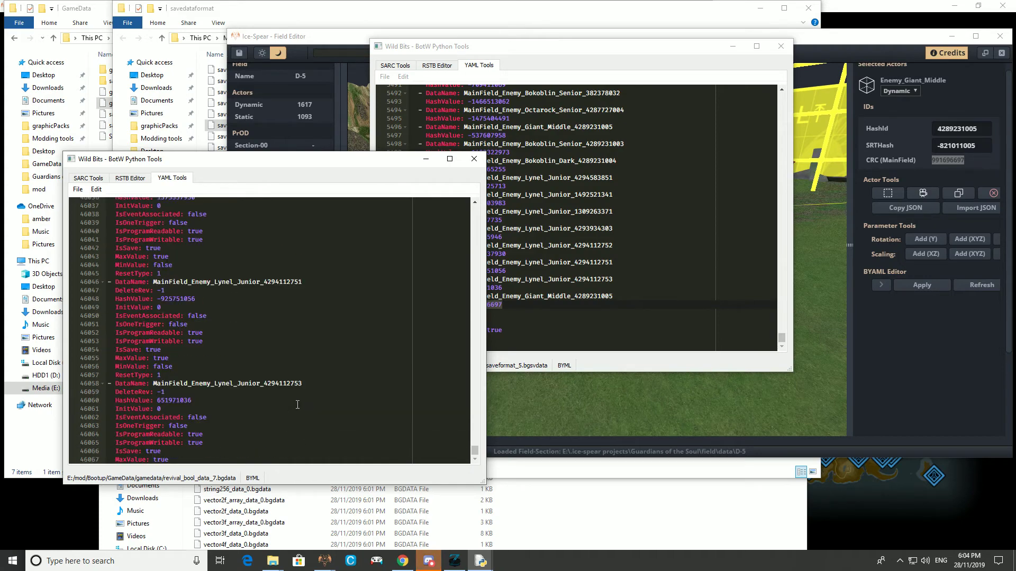
pyautogui.scroll(20, 298, 405)
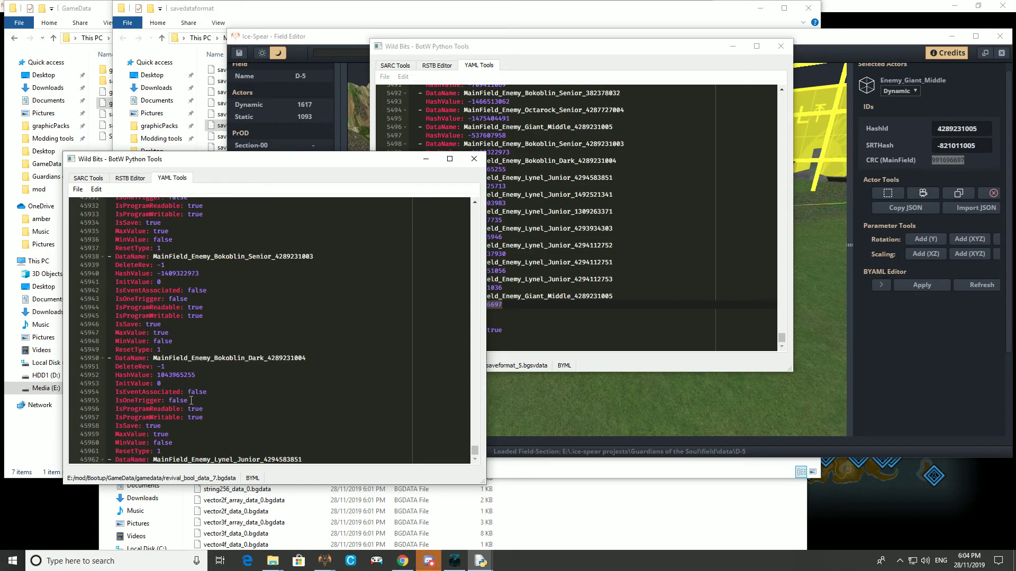
pyautogui.scroll(20, 209, 396)
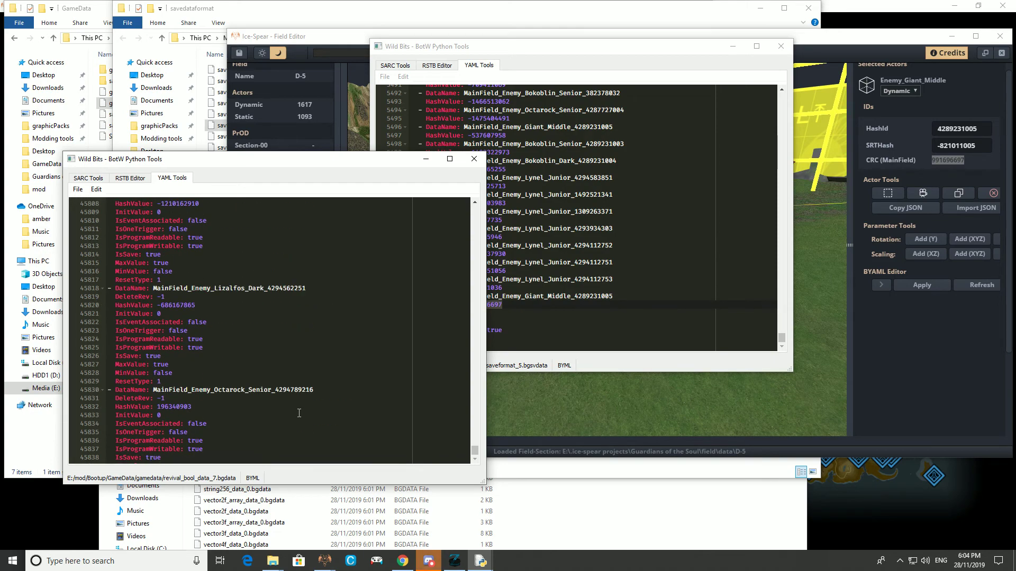
pyautogui.scroll(20, 299, 413)
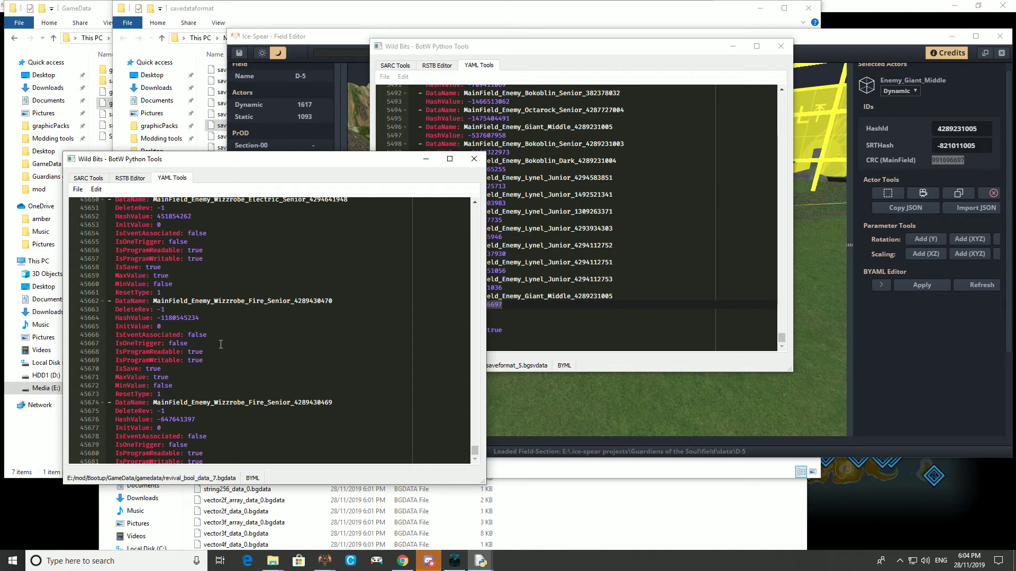
pyautogui.scroll(20, 250, 370)
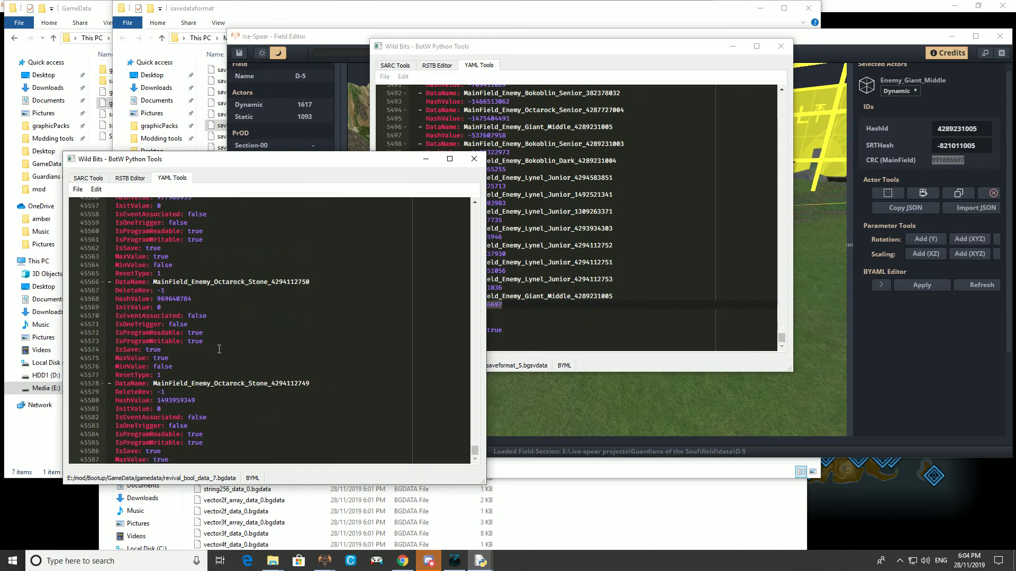
pyautogui.scroll(12, 219, 350)
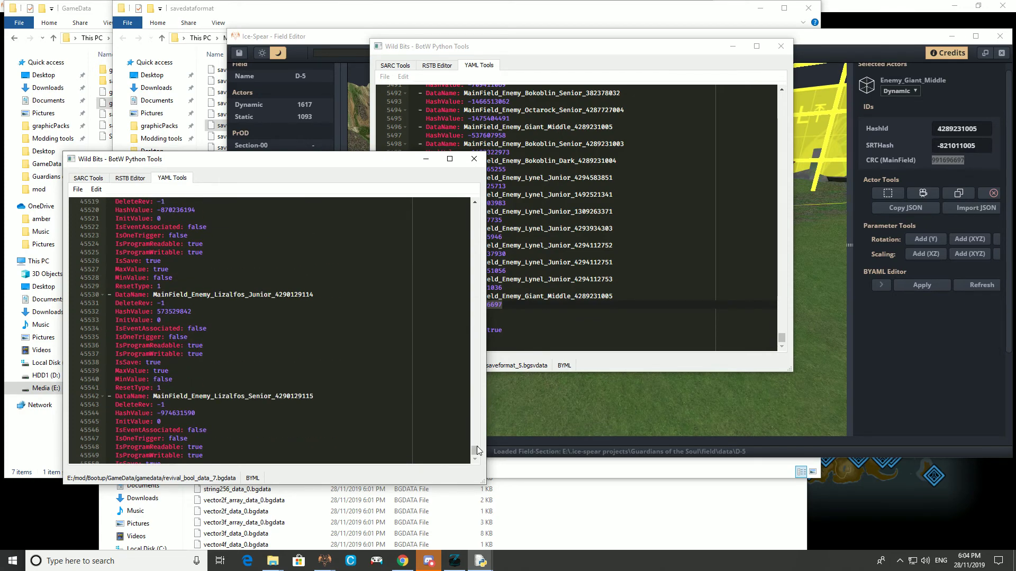
pyautogui.moveTo(476, 451); pyautogui.dragTo(473, 405)
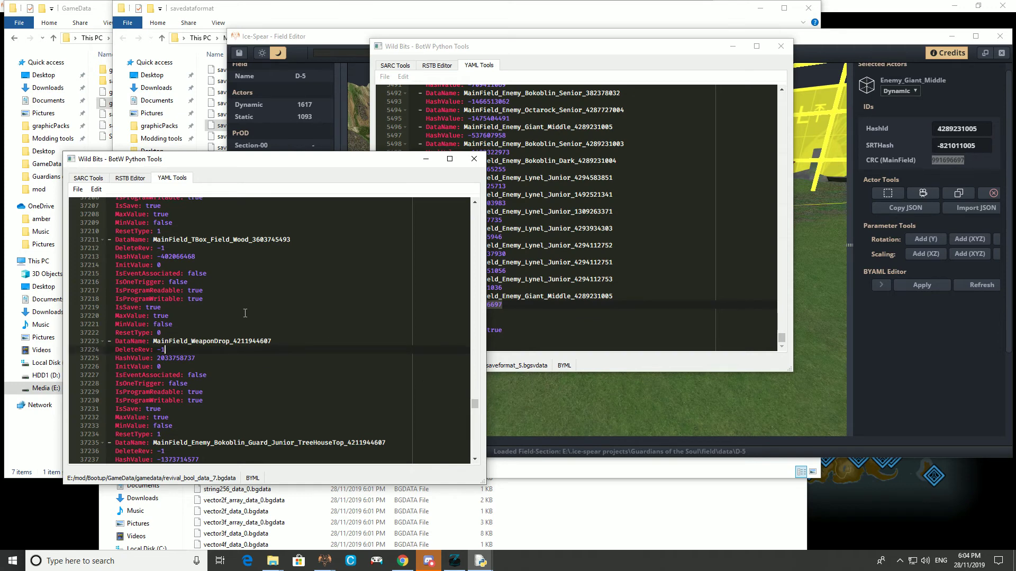
pyautogui.press('Up')
pyautogui.press('Up')
pyautogui.press('Up')
pyautogui.press('Up')
pyautogui.press('Up')
pyautogui.press('Up')
pyautogui.press('Up')
pyautogui.press('Up')
pyautogui.press('Up')
pyautogui.press('Up')
pyautogui.scroll(5, 238, 296)
pyautogui.scroll(9, 233, 286)
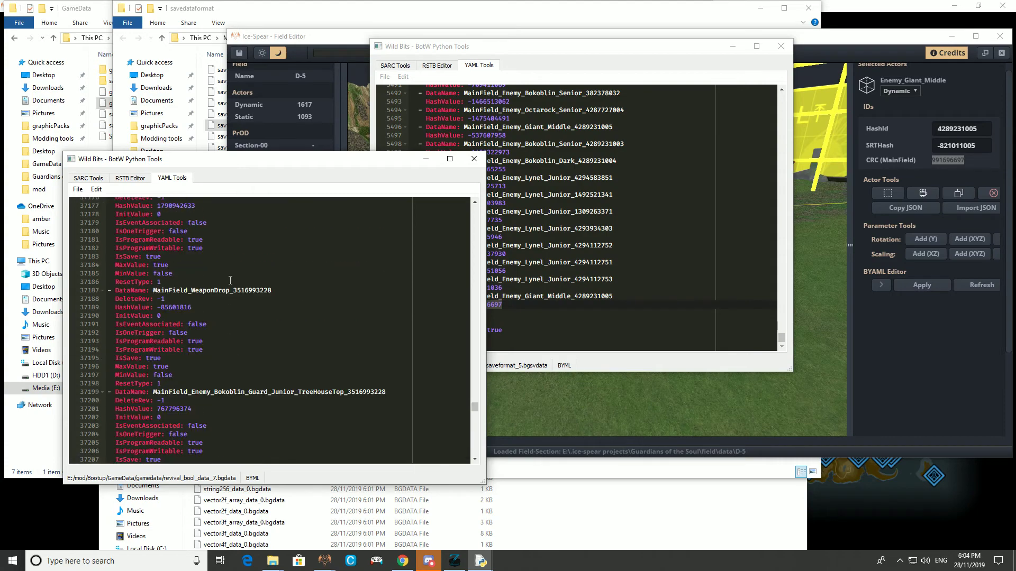
pyautogui.scroll(20, 240, 296)
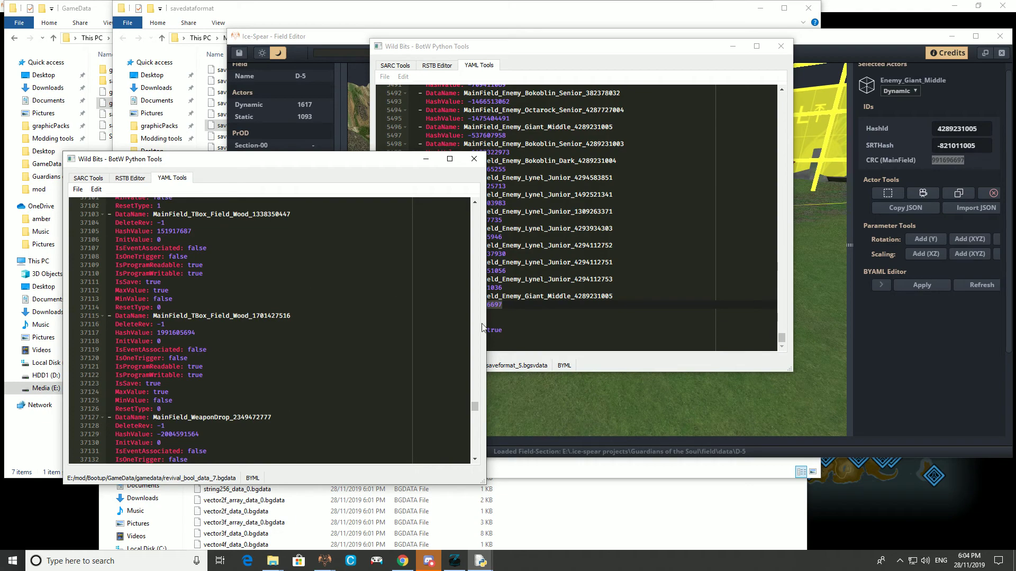
pyautogui.moveTo(474, 405); pyautogui.dragTo(479, 458)
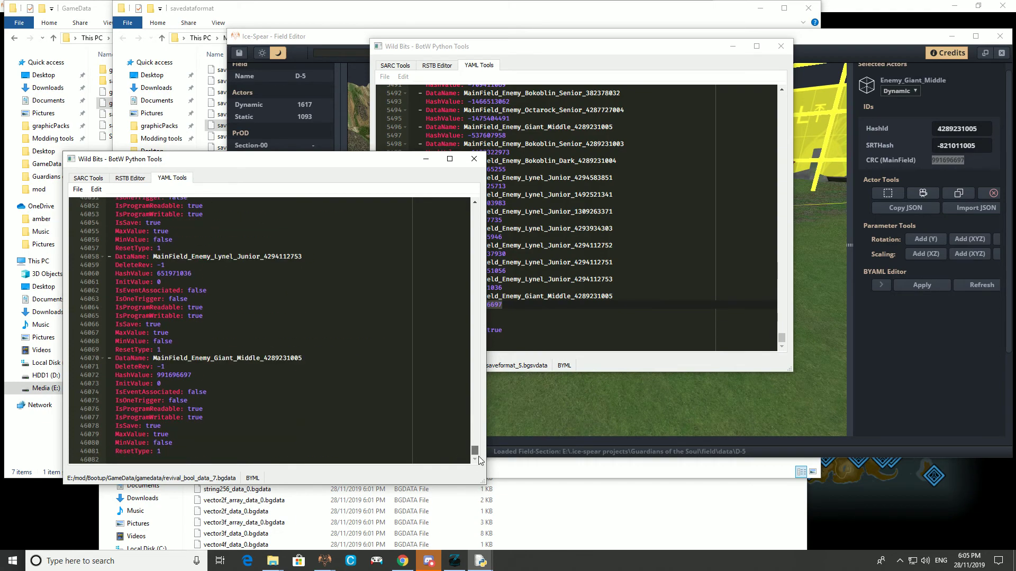
# - Save revival_bool_data_7.bgdata, dismiss the confirmation, and move the savedataformat folder window left
pyautogui.click(78, 189)
pyautogui.click(93, 213)
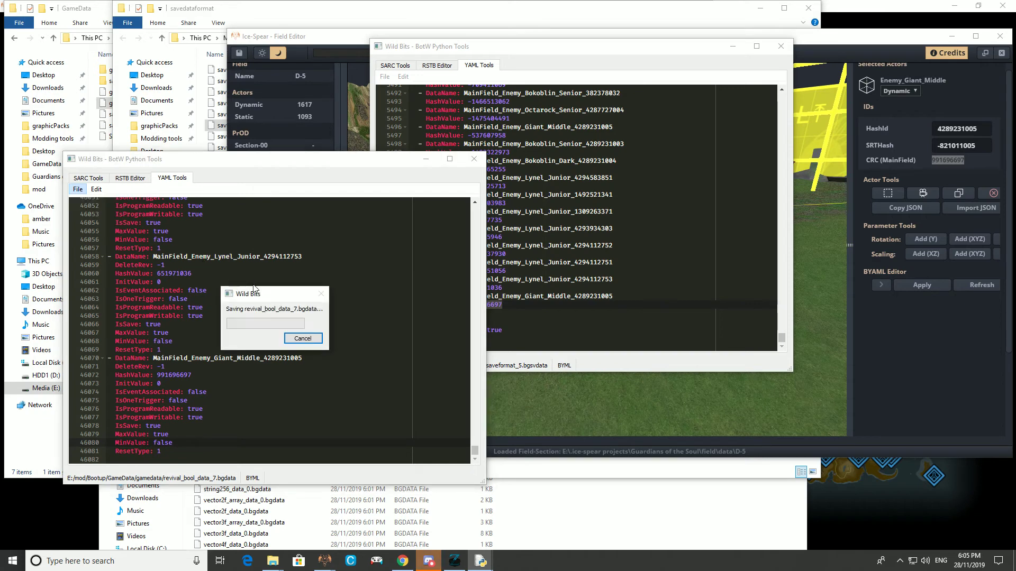
pyautogui.click(307, 337)
pyautogui.click(238, 4)
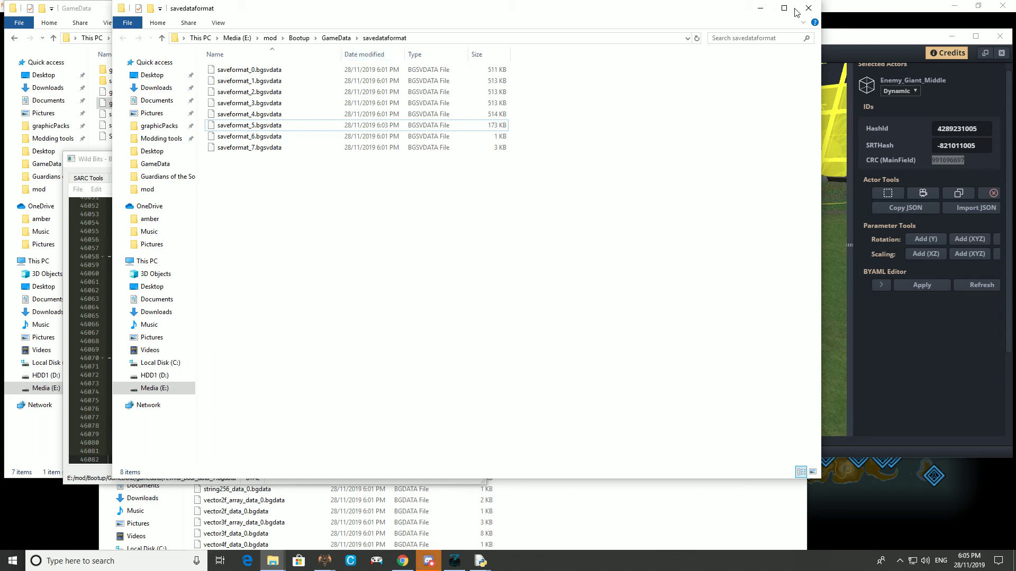
pyautogui.moveTo(621, 18); pyautogui.dragTo(533, 26)
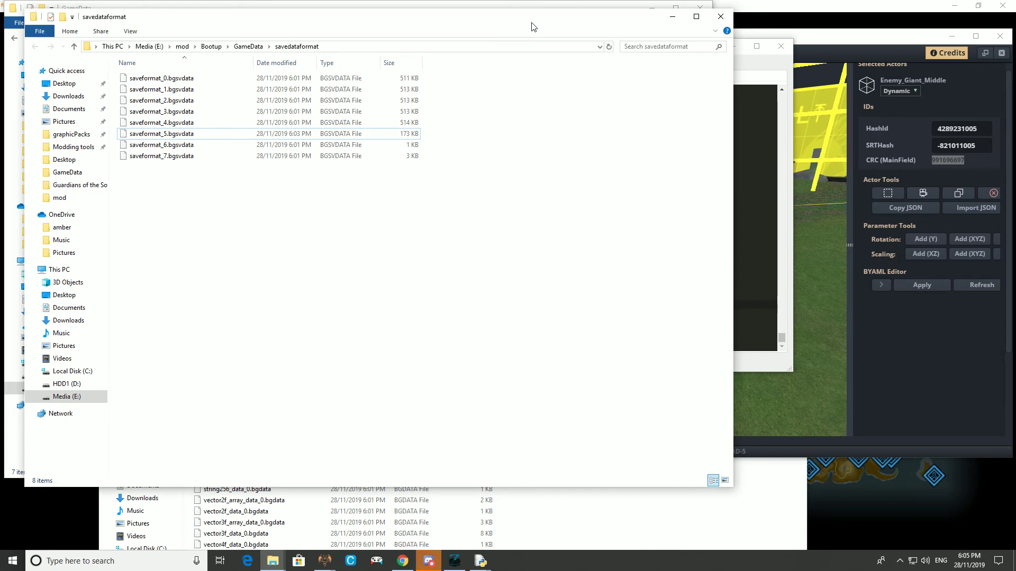
# - In Ice-Spear, inspect D-5 by selecting the Area zone, Enemy_Bokoblin_Senior and FldObj_CliffGrayParts_A_08 rock
pyautogui.click(830, 62)
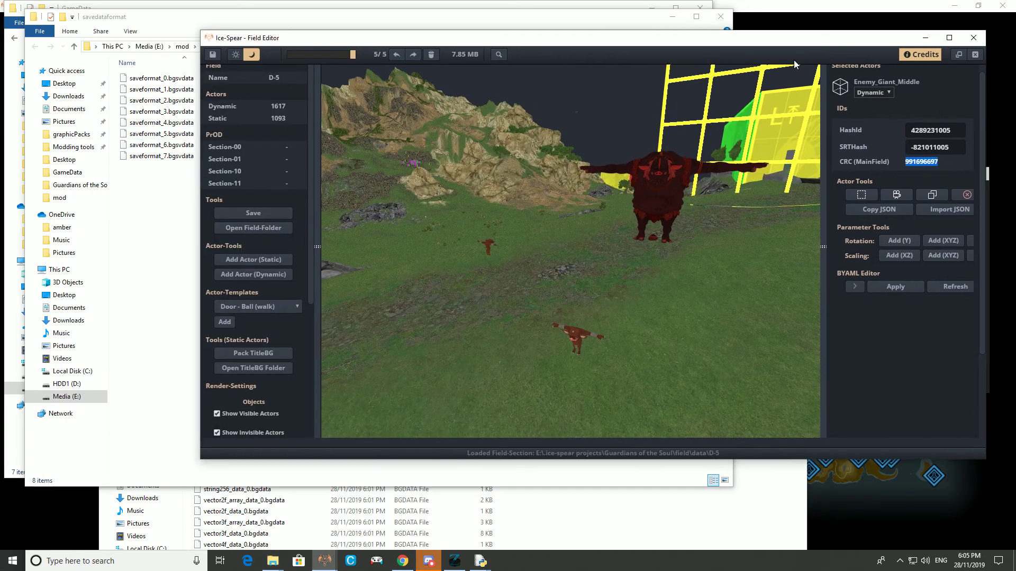
pyautogui.moveTo(713, 258)
pyautogui.mouseDown()
pyautogui.moveTo(742, 284)
pyautogui.moveTo(731, 251)
pyautogui.moveTo(634, 248)
pyautogui.moveTo(715, 265)
pyautogui.moveTo(710, 274)
pyautogui.mouseUp()
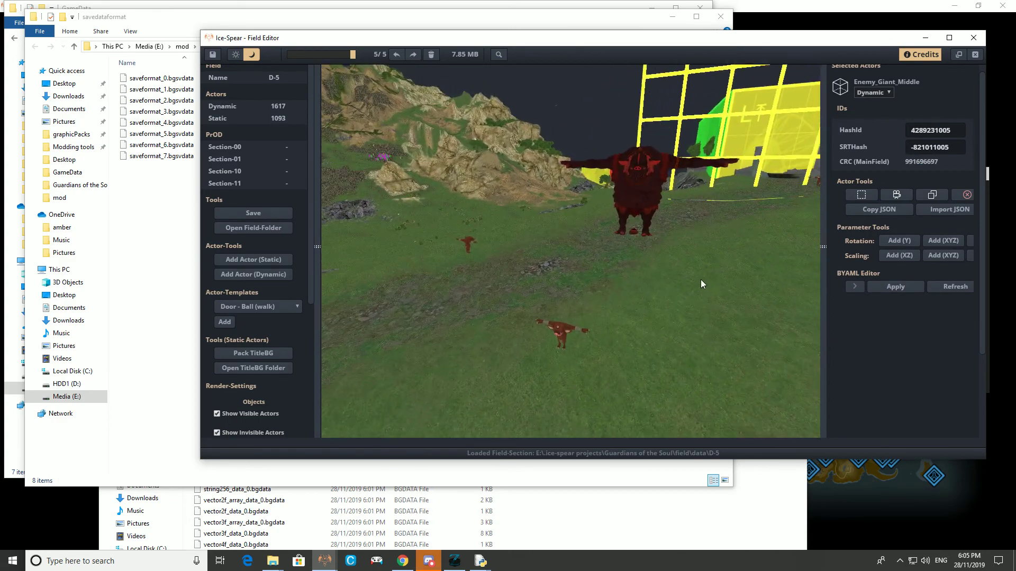
pyautogui.click(700, 279)
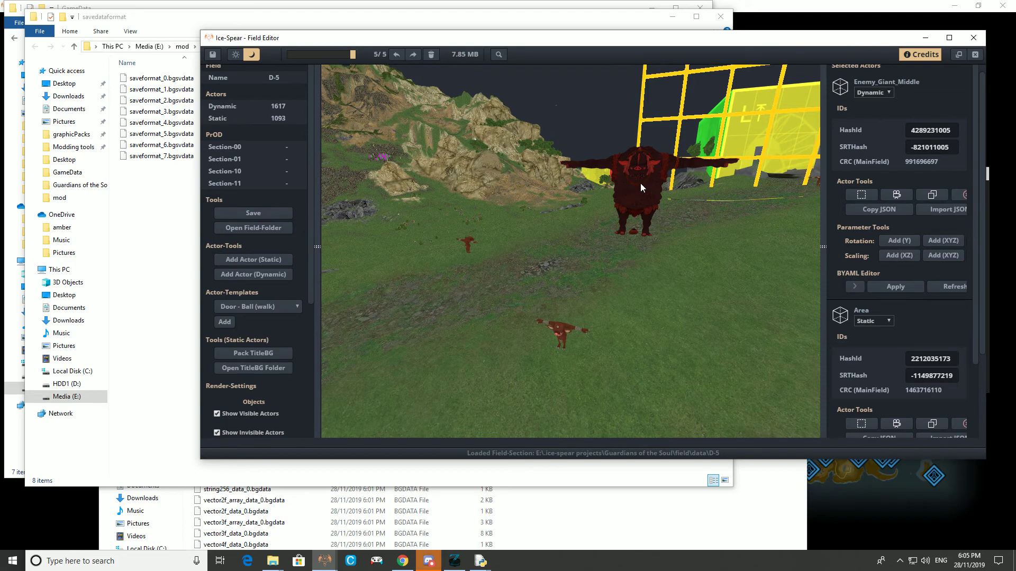
pyautogui.click(679, 123)
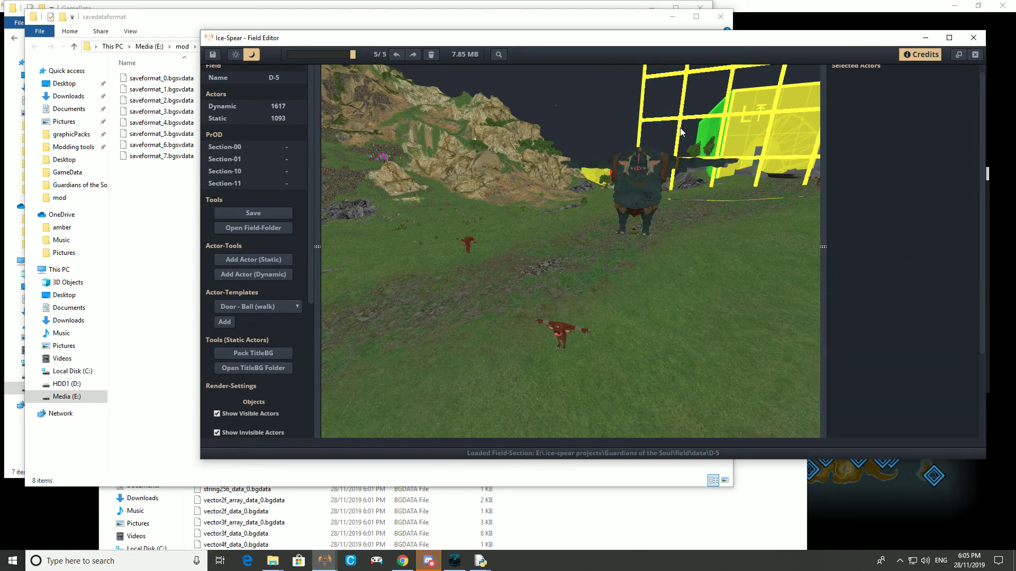
pyautogui.click(468, 246)
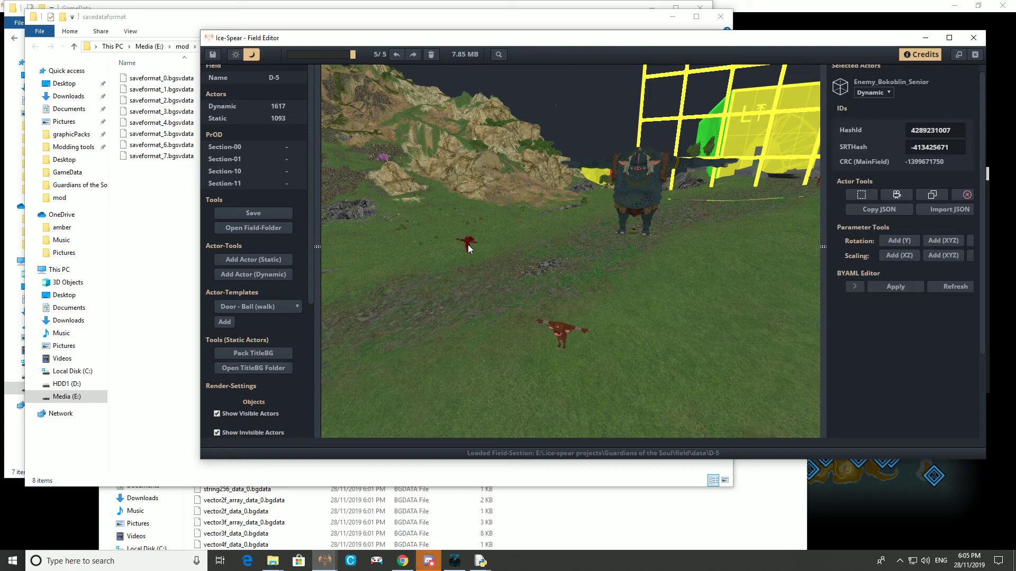
pyautogui.moveTo(468, 245); pyautogui.dragTo(469, 242)
pyautogui.keyDown('shift'); pyautogui.click(486, 266); pyautogui.keyUp('shift')
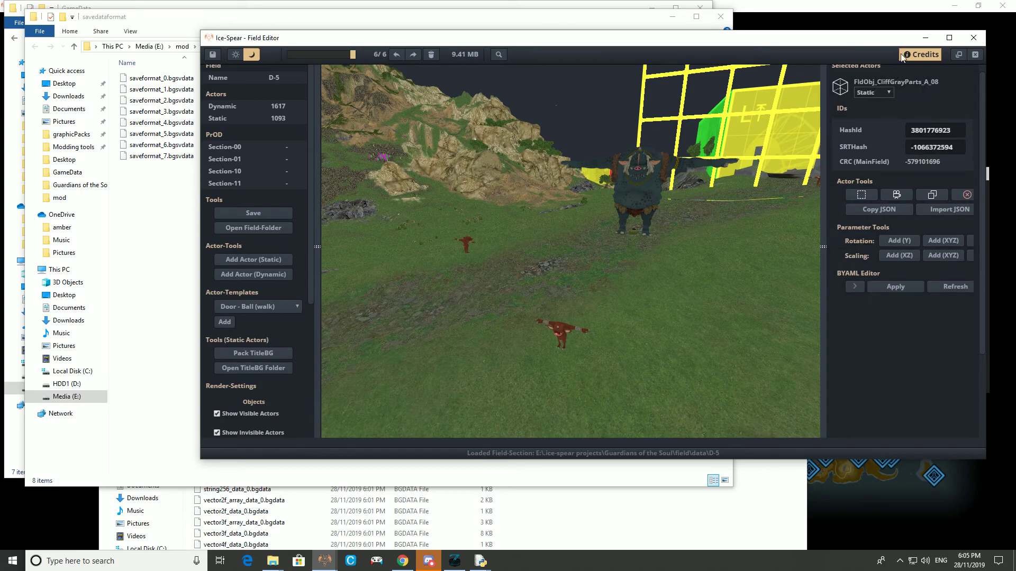
# - Maximize Ice-Spear, orbit toward the grid and mountains, then return to the savedataformat folder
pyautogui.click(951, 37)
pyautogui.moveTo(782, 147); pyautogui.dragTo(420, 258, button='right')
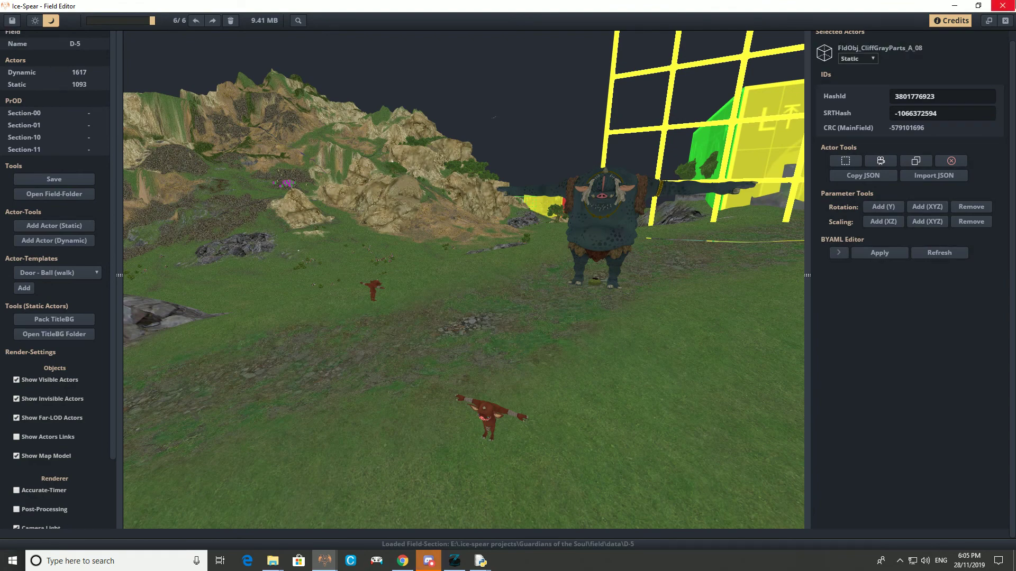
pyautogui.hotkey('alt', 'Tab')
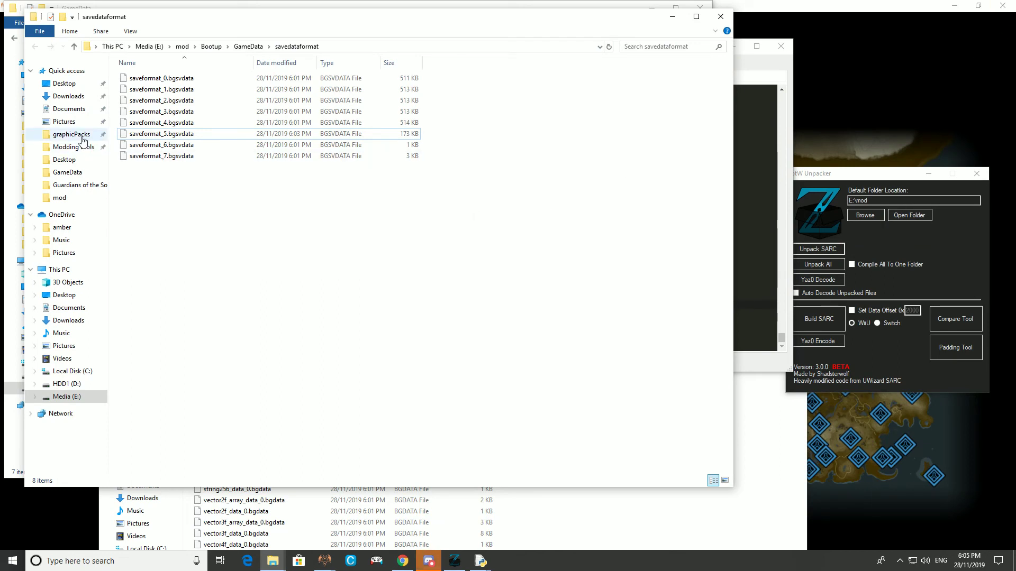
# - Go to E:\.ice-spear projects\Guardians of the Soul and edit recompression.py with Notepad++
pyautogui.click(80, 189)
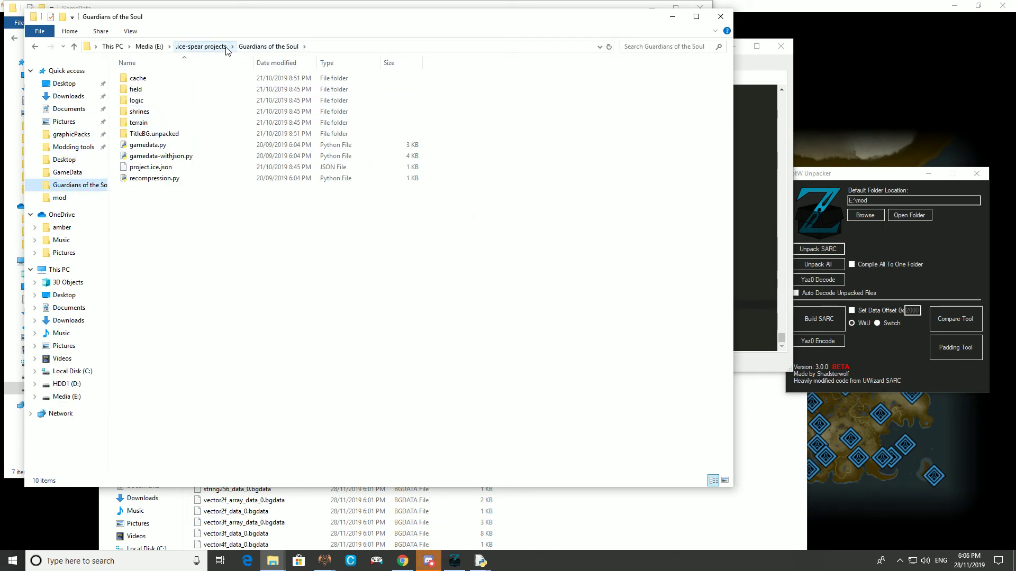
pyautogui.click(201, 47)
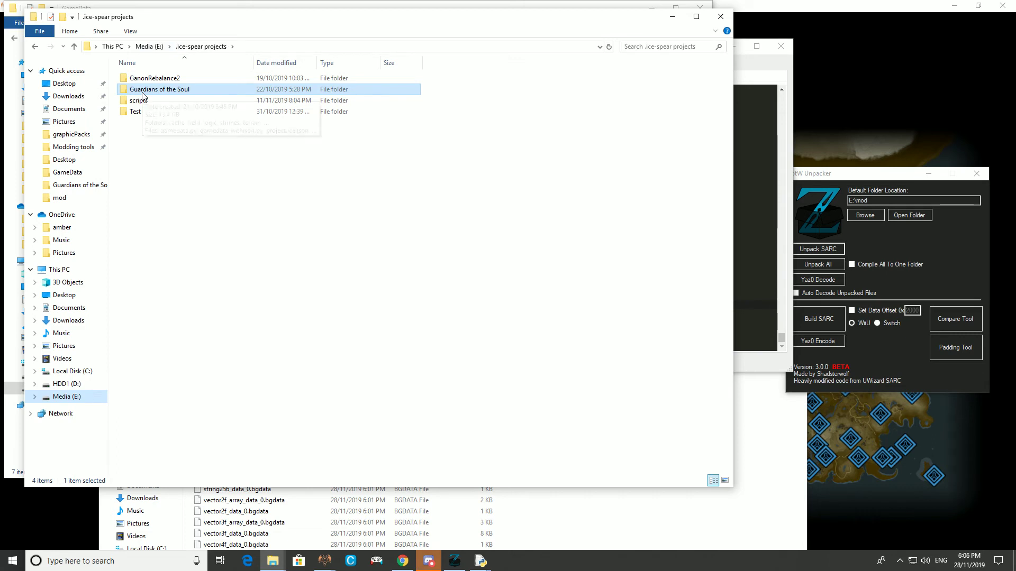
pyautogui.doubleClick(165, 90)
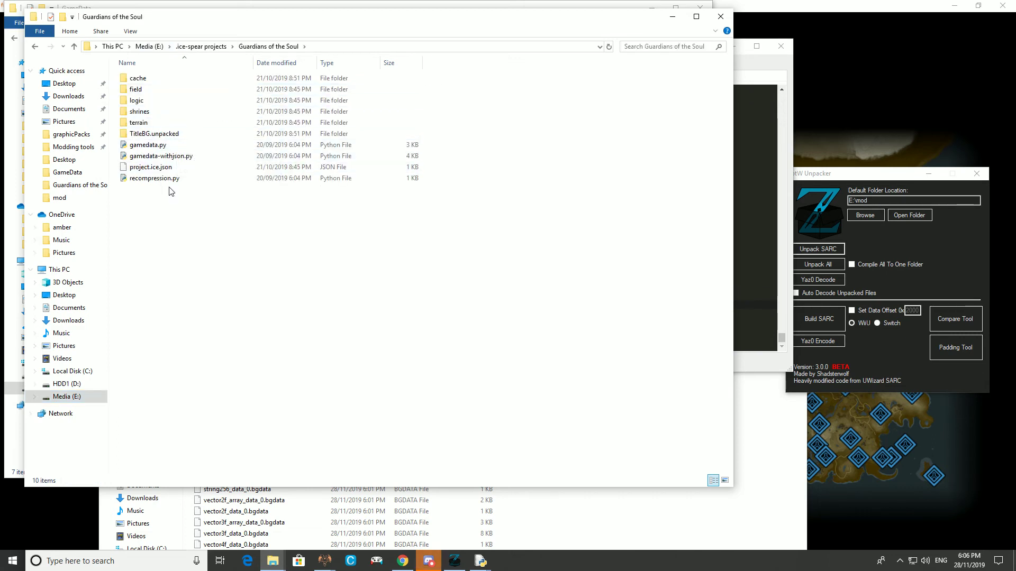
pyautogui.click(171, 183)
pyautogui.rightClick(170, 183)
pyautogui.moveTo(210, 200)
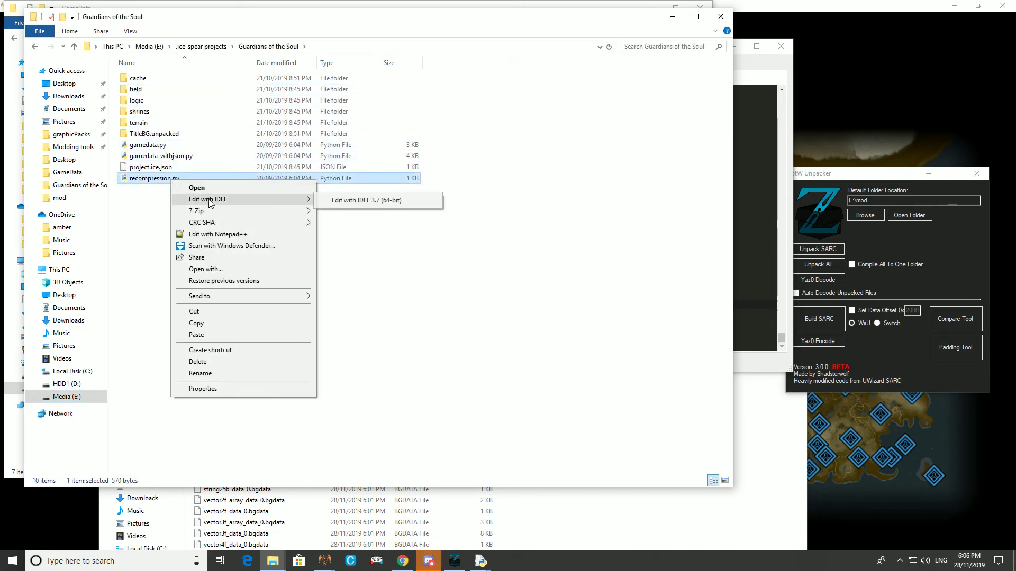
pyautogui.click(214, 234)
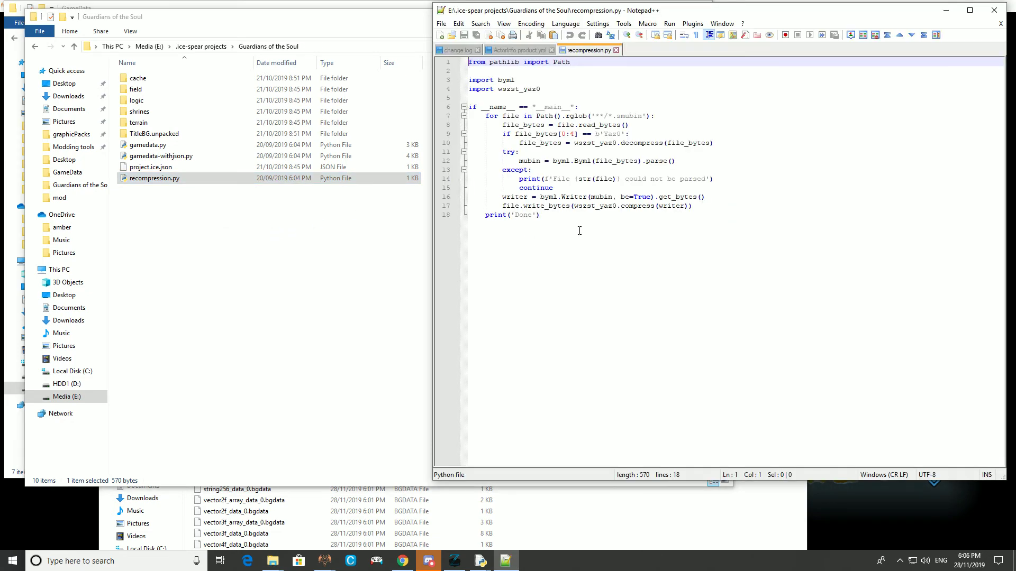
pyautogui.click(580, 230)
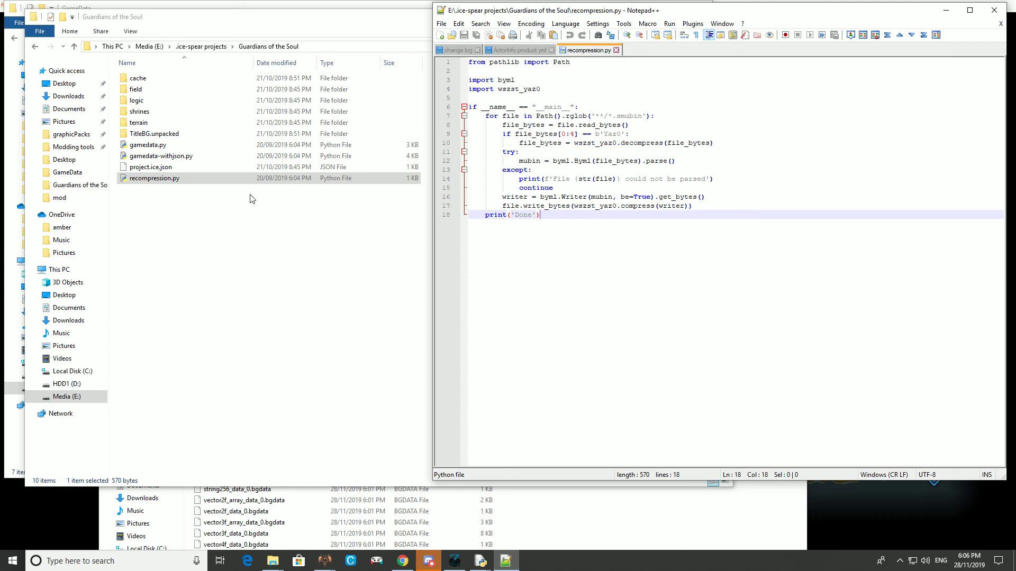
# - Browse field\data to the D-5 folder, checking the map, and select D-5_Dynamic and D-5_Static.smubin
pyautogui.click(162, 112)
pyautogui.doubleClick(158, 90)
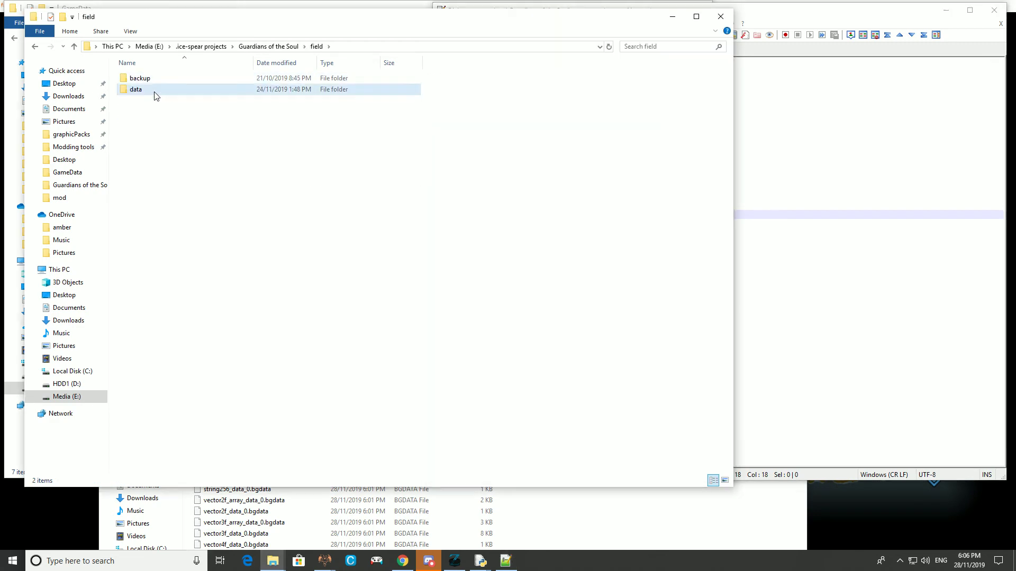
pyautogui.doubleClick(154, 91)
pyautogui.click(324, 560)
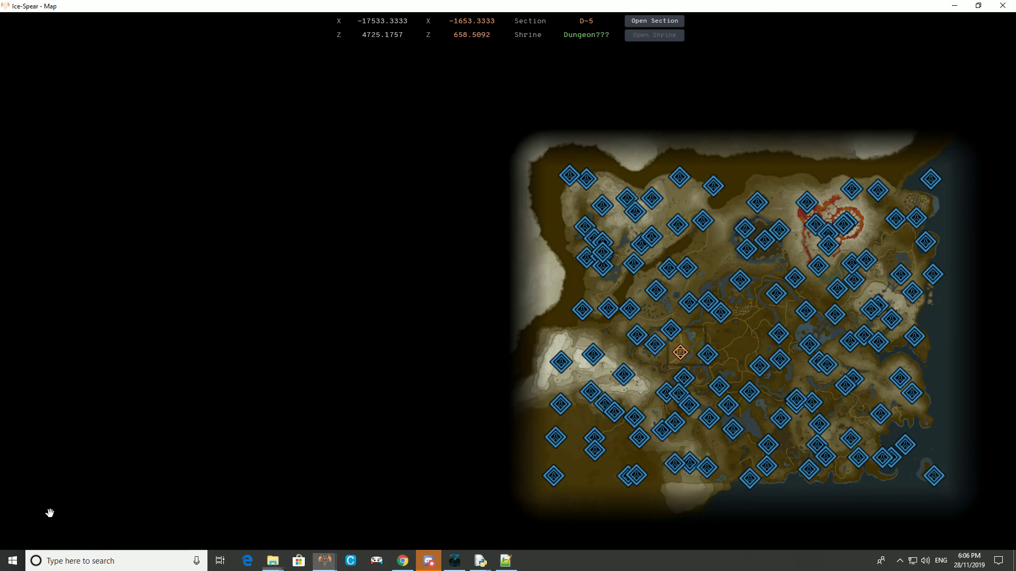
pyautogui.click(688, 359)
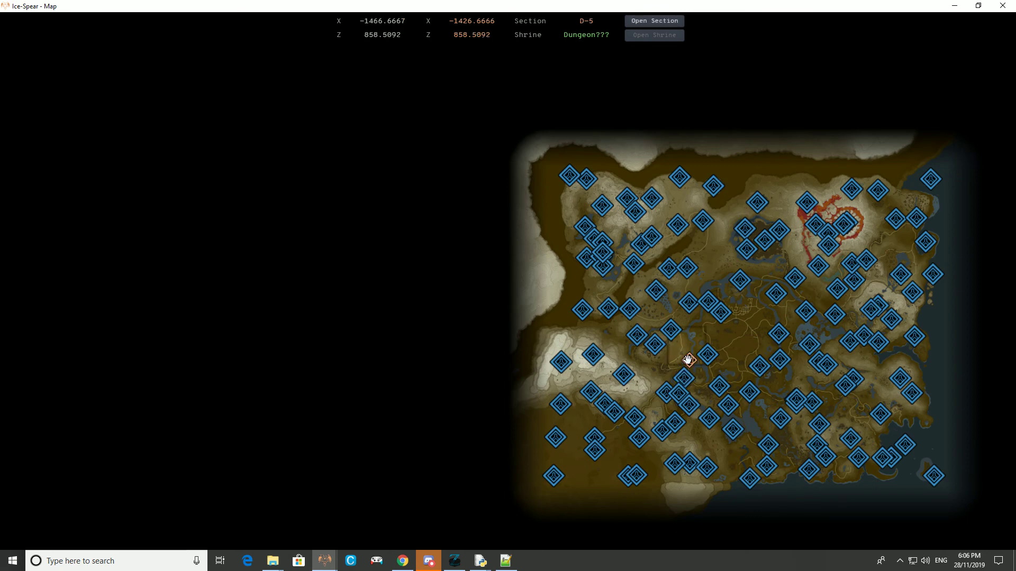
pyautogui.moveTo(273, 560)
pyautogui.click(471, 493)
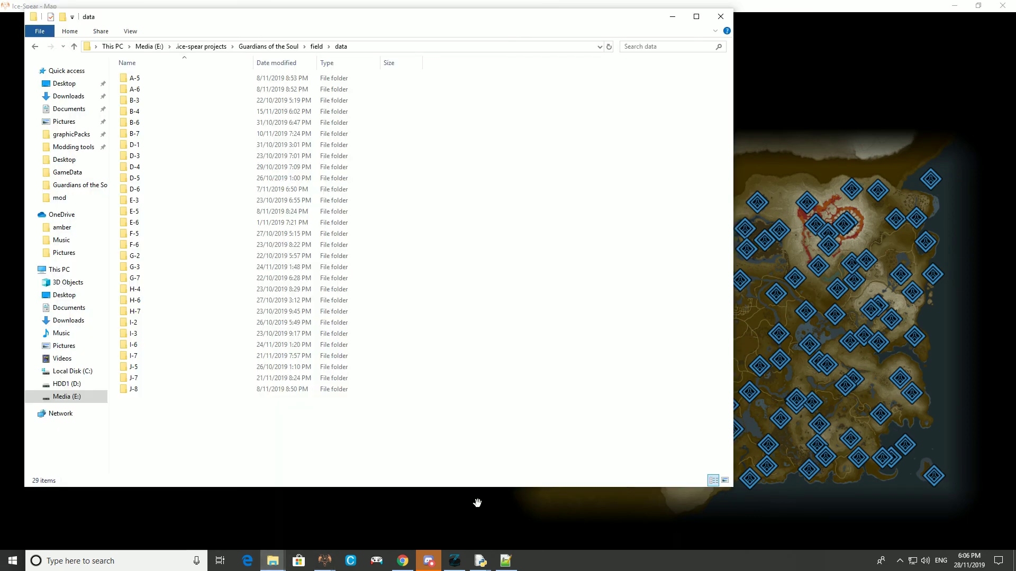
pyautogui.doubleClick(159, 177)
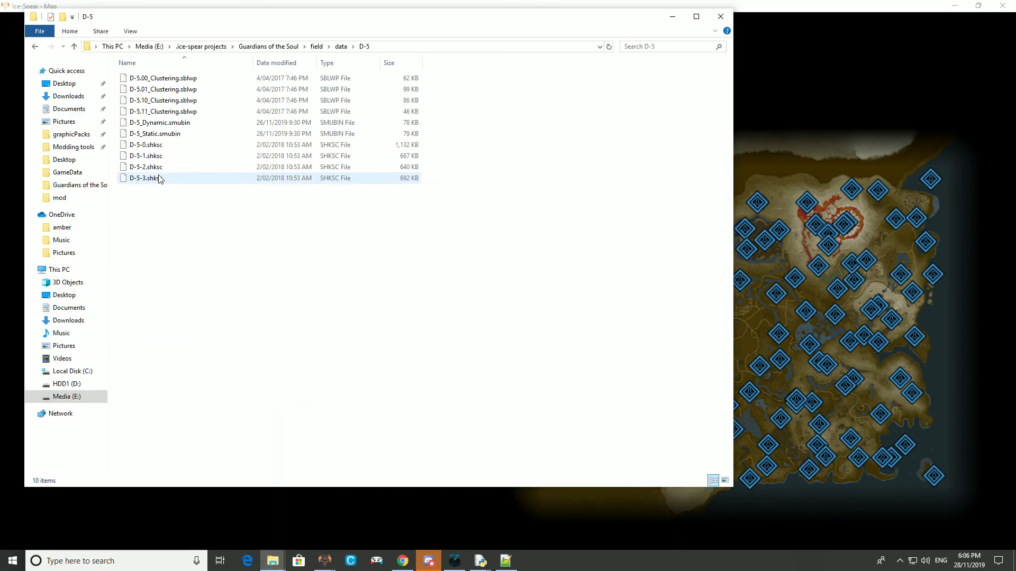
pyautogui.click(168, 124)
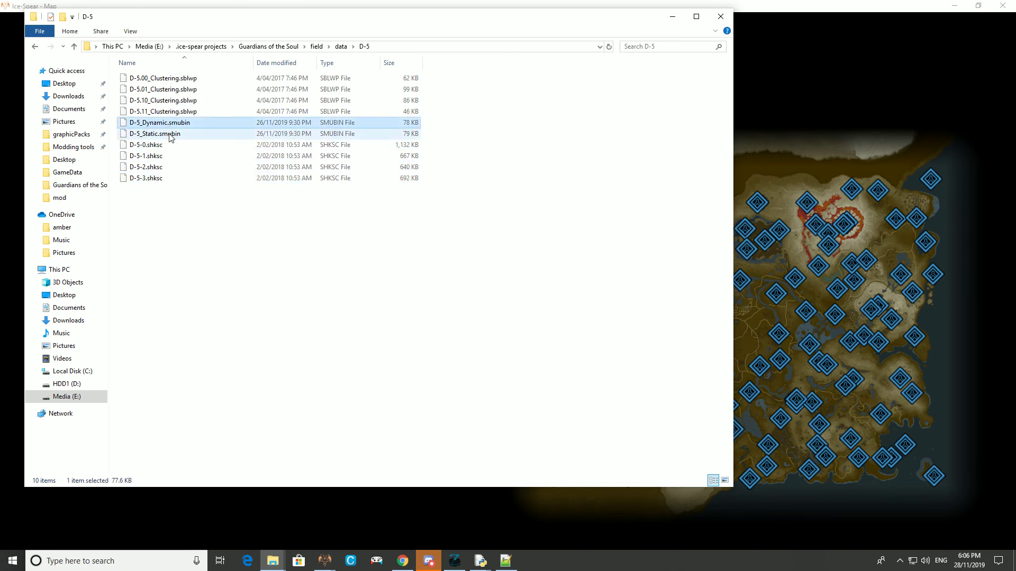
pyautogui.keyDown('shift'); pyautogui.click(168, 134); pyautogui.keyUp('shift')
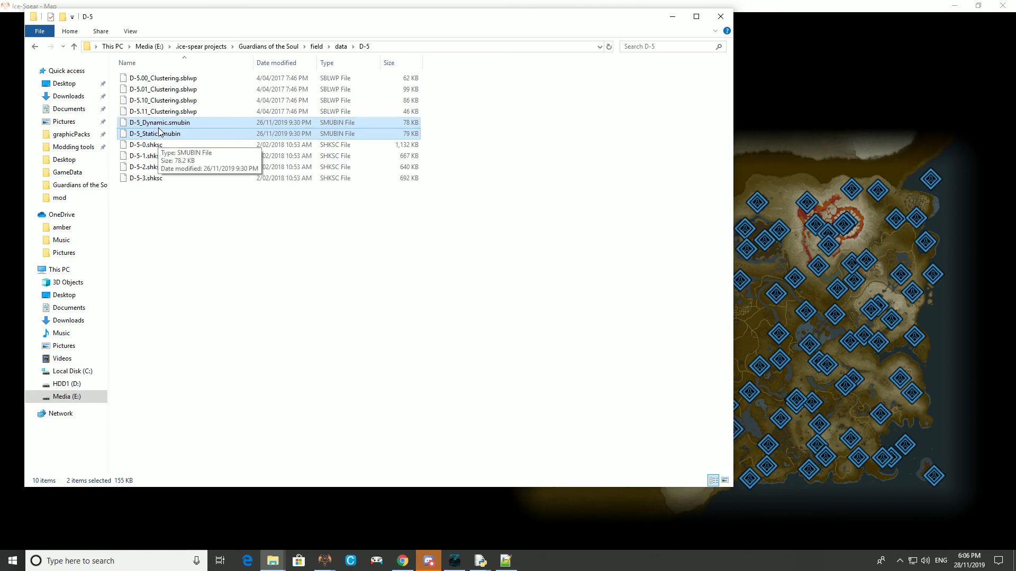
# - Move the window down and go back to the Guardians of the Soul folder, selecting recompression.py
pyautogui.moveTo(288, 21); pyautogui.dragTo(420, 76)
pyautogui.click(473, 100)
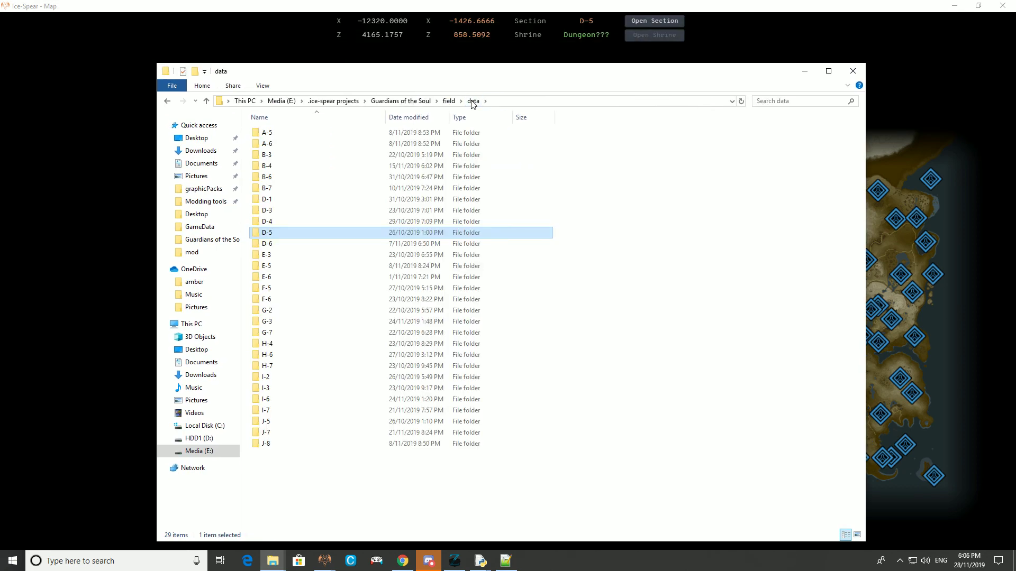
pyautogui.click(448, 100)
pyautogui.click(407, 101)
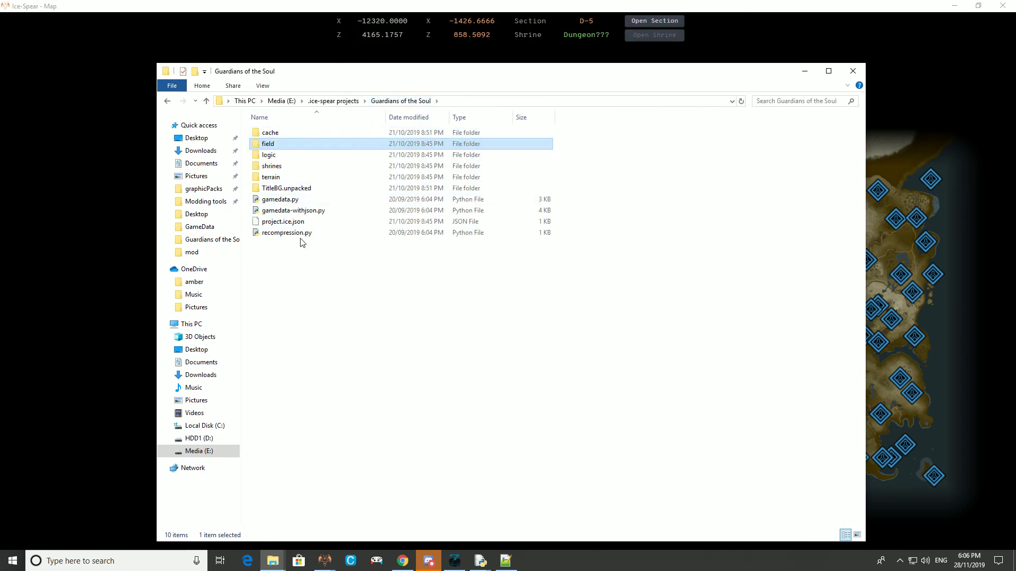
pyautogui.click(290, 234)
pyautogui.click(306, 260)
pyautogui.click(304, 233)
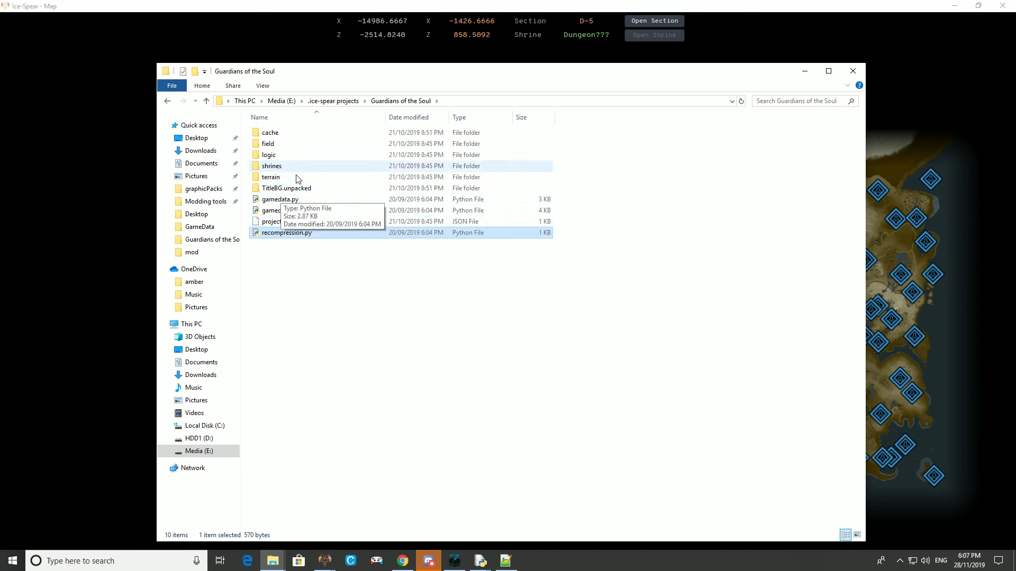
# - Reopen field\data\D-5 to recheck the files, then return to the Guardians of the Soul folder
pyautogui.doubleClick(295, 144)
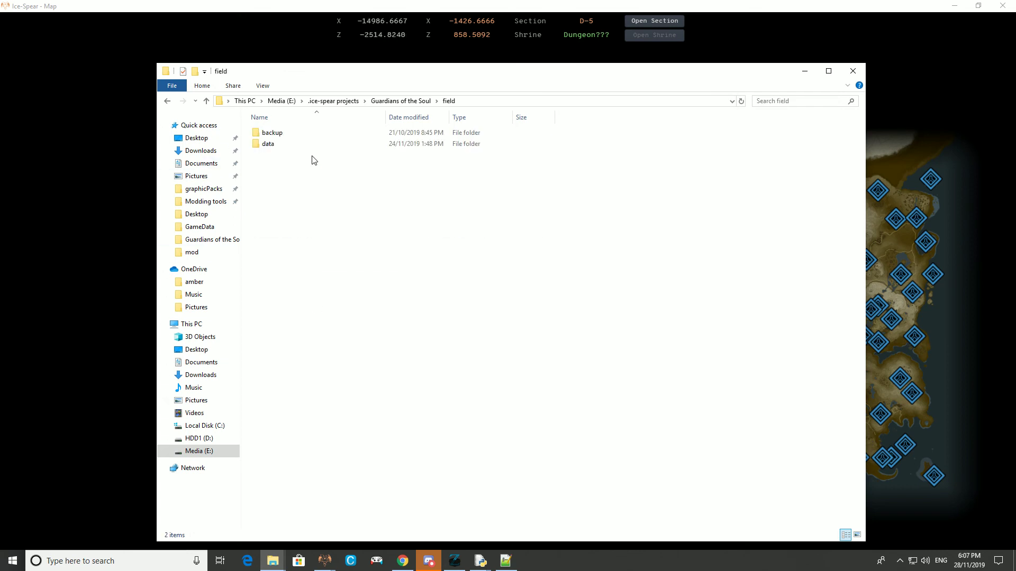
pyautogui.doubleClick(305, 145)
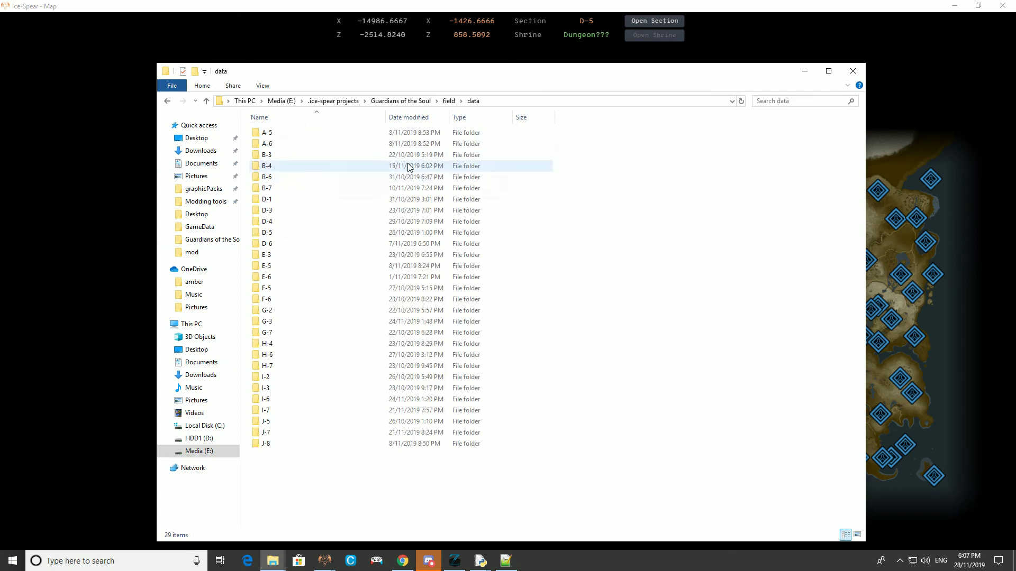
pyautogui.doubleClick(294, 234)
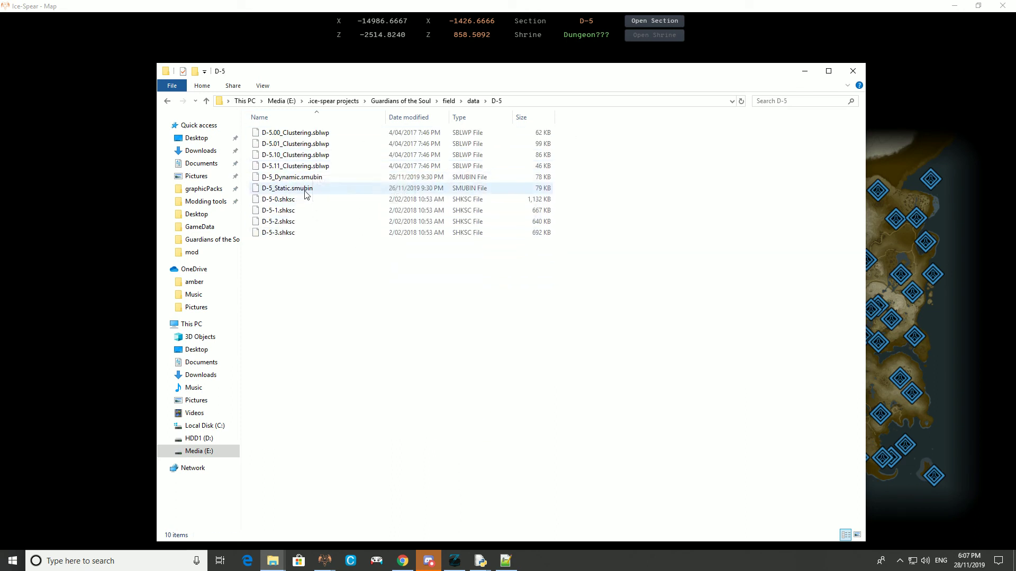
pyautogui.click(418, 100)
# - Run recompression.py and arrange its console beside the File Explorer window
pyautogui.doubleClick(288, 233)
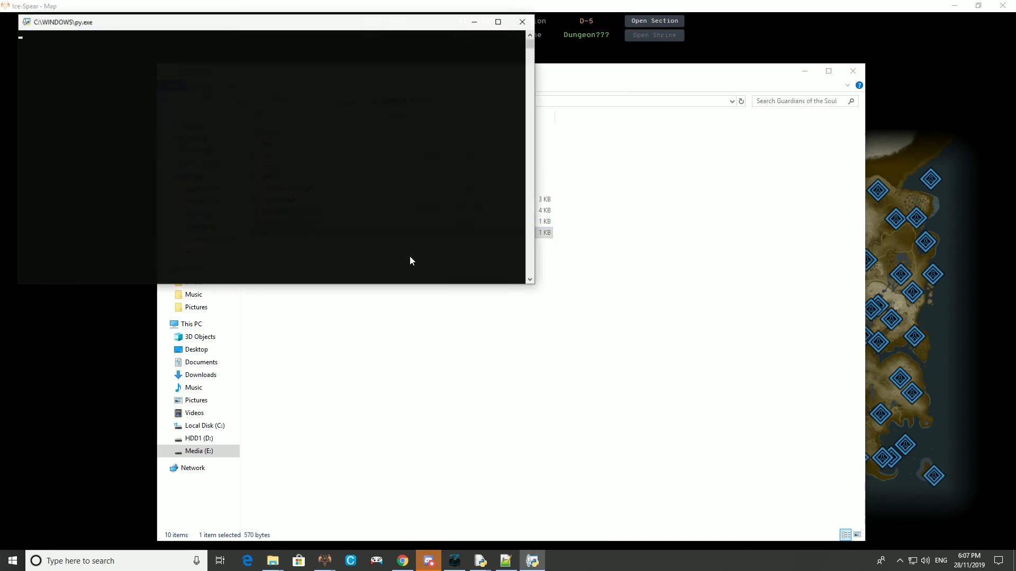
pyautogui.moveTo(306, 19); pyautogui.dragTo(273, 239)
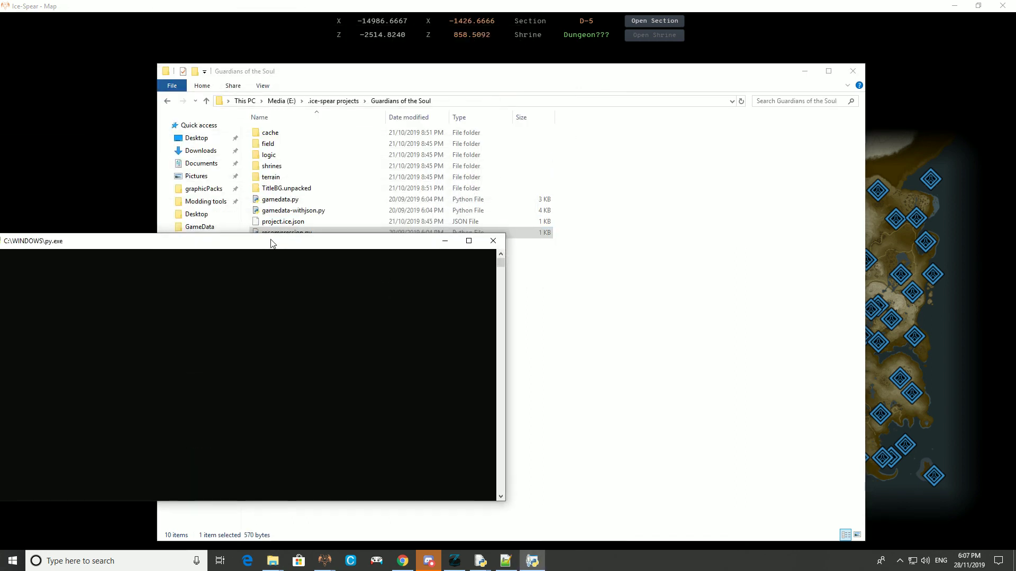
pyautogui.click(608, 294)
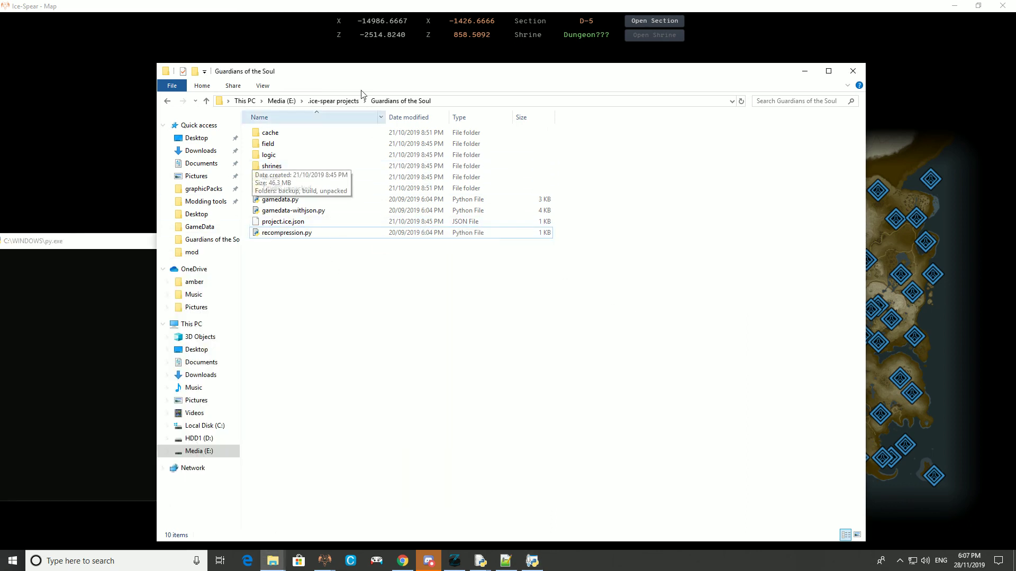
pyautogui.click(139, 269)
pyautogui.moveTo(140, 244); pyautogui.dragTo(159, 276)
pyautogui.click(620, 286)
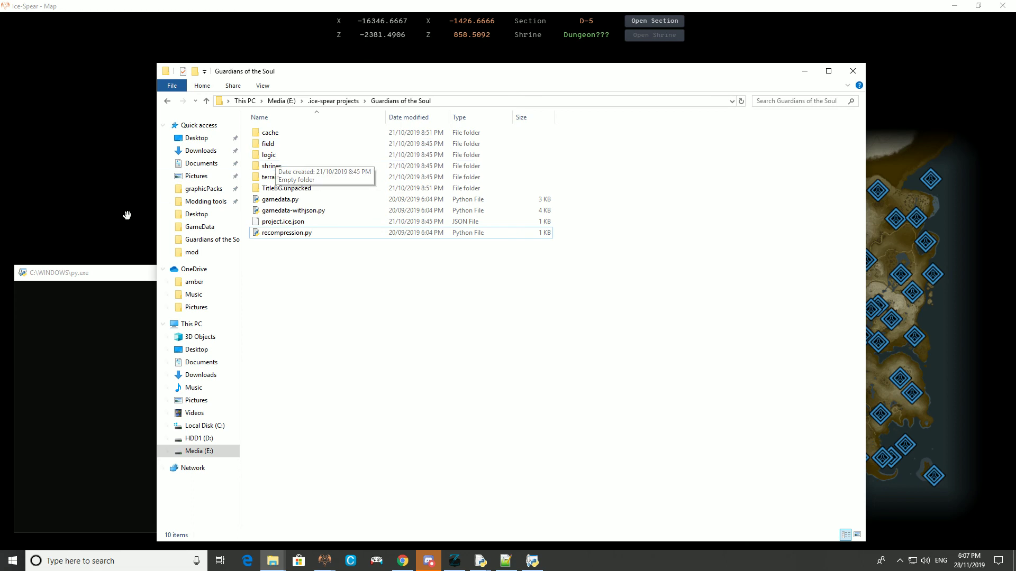
pyautogui.click(107, 275)
pyautogui.click(450, 249)
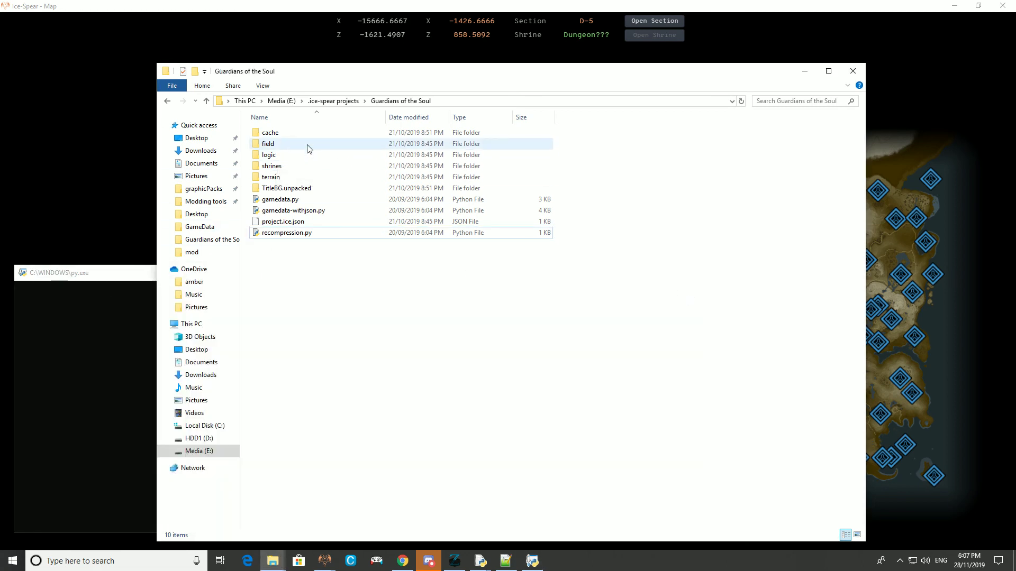
# - Open field > data > D-5 and confirm D-5_Dynamic.smubin now shows 28/11/2019 6:07 PM
pyautogui.doubleClick(318, 143)
pyautogui.doubleClick(294, 149)
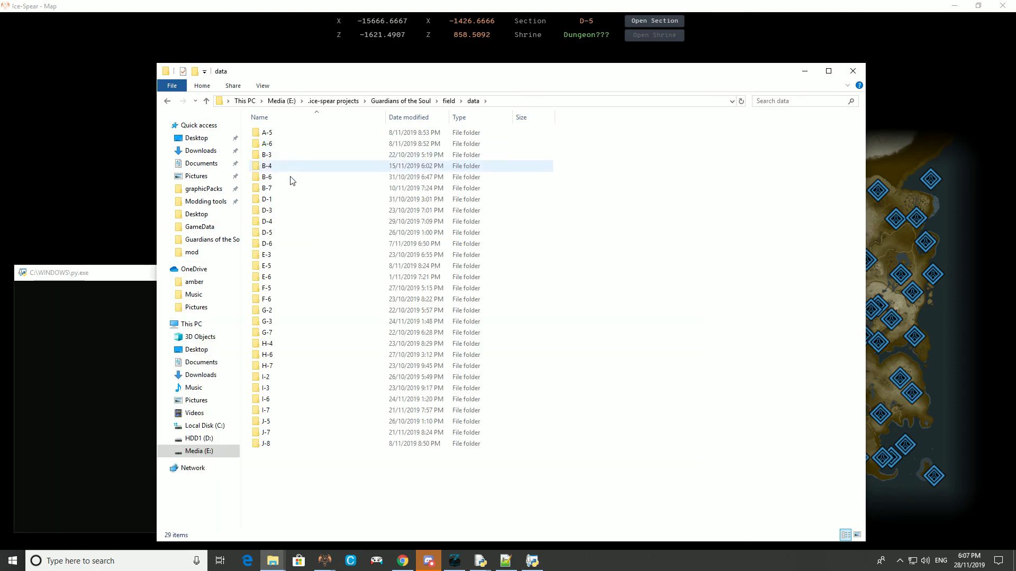
pyautogui.doubleClick(280, 222)
pyautogui.press('BackSpace')
pyautogui.doubleClick(280, 233)
pyautogui.click(309, 179)
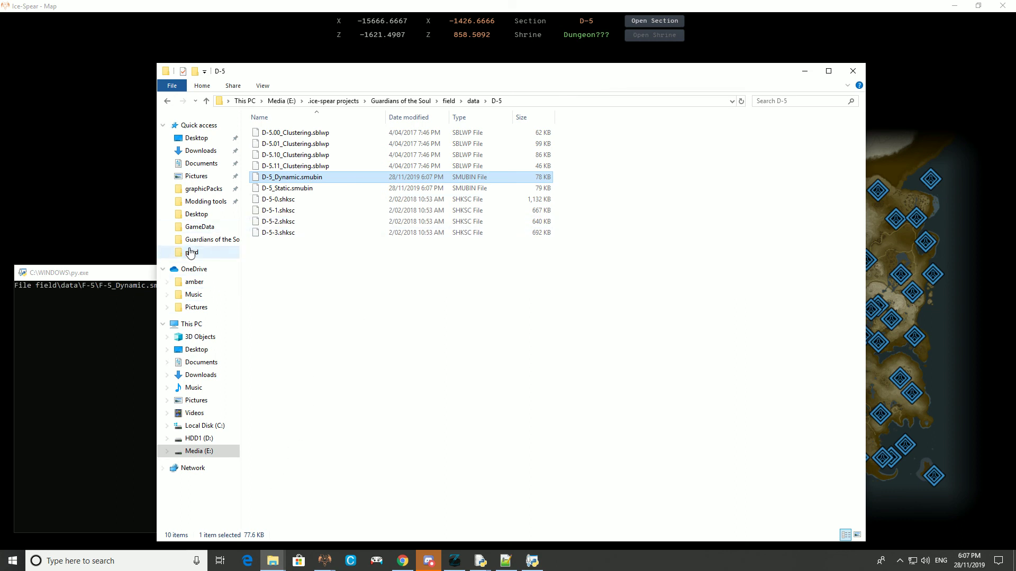
# - Read the console's error that F-5_Dynamic.smubin could not be parsed
pyautogui.click(106, 275)
pyautogui.moveTo(93, 284); pyautogui.dragTo(264, 290)
pyautogui.click(625, 319)
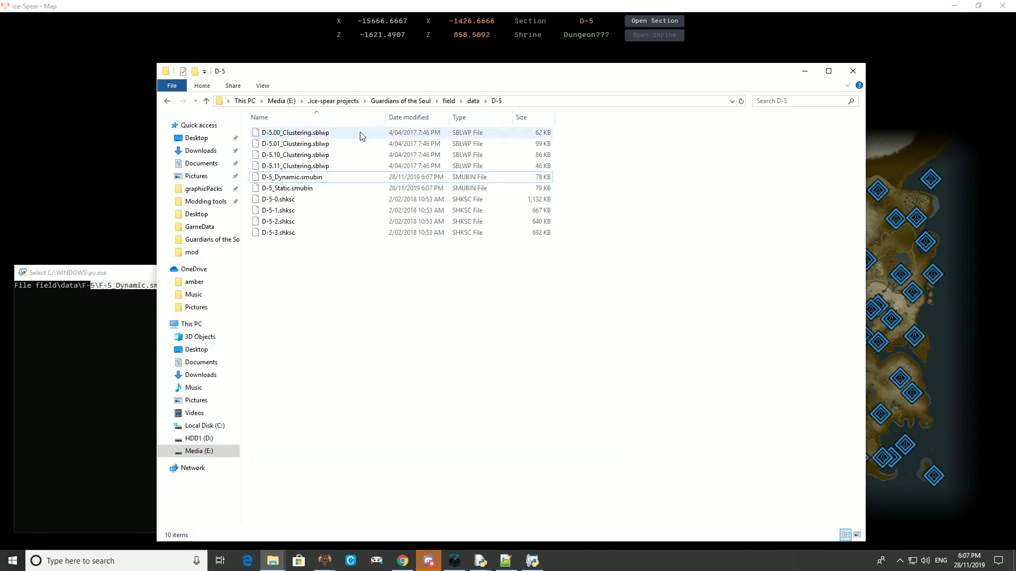
pyautogui.click(151, 324)
pyautogui.click(172, 327)
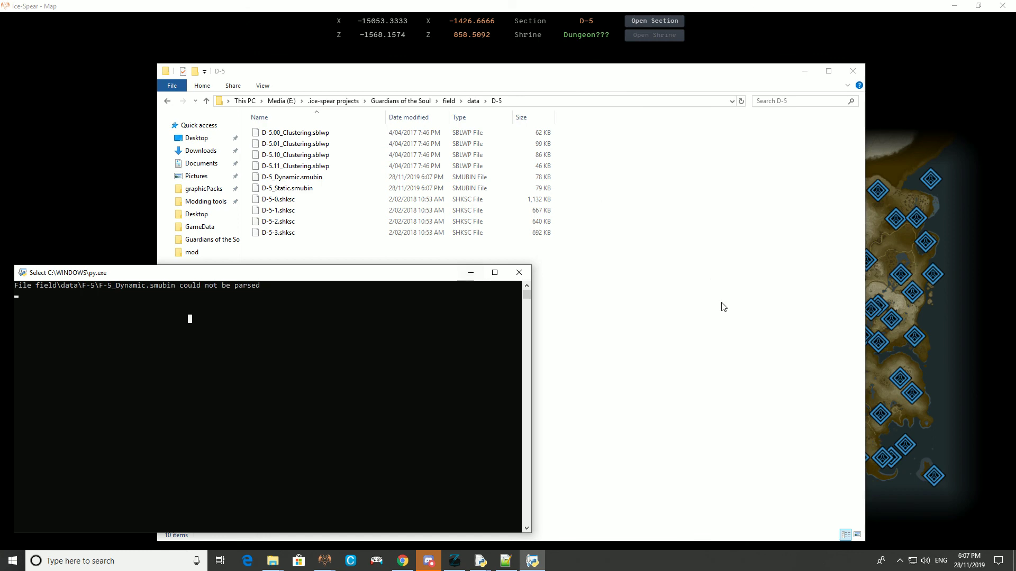
pyautogui.click(721, 314)
# - Browse the ProtectorsoftheSoul graphic pack's aoc > 0010 > Pack folder to inspect AocMainField.pack
pyautogui.click(473, 100)
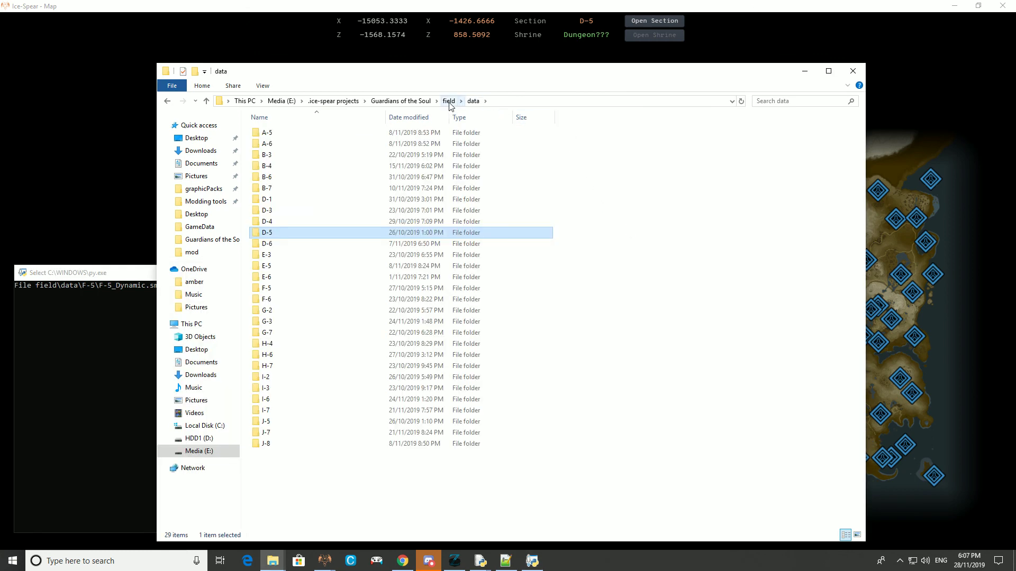
pyautogui.click(450, 102)
pyautogui.click(423, 101)
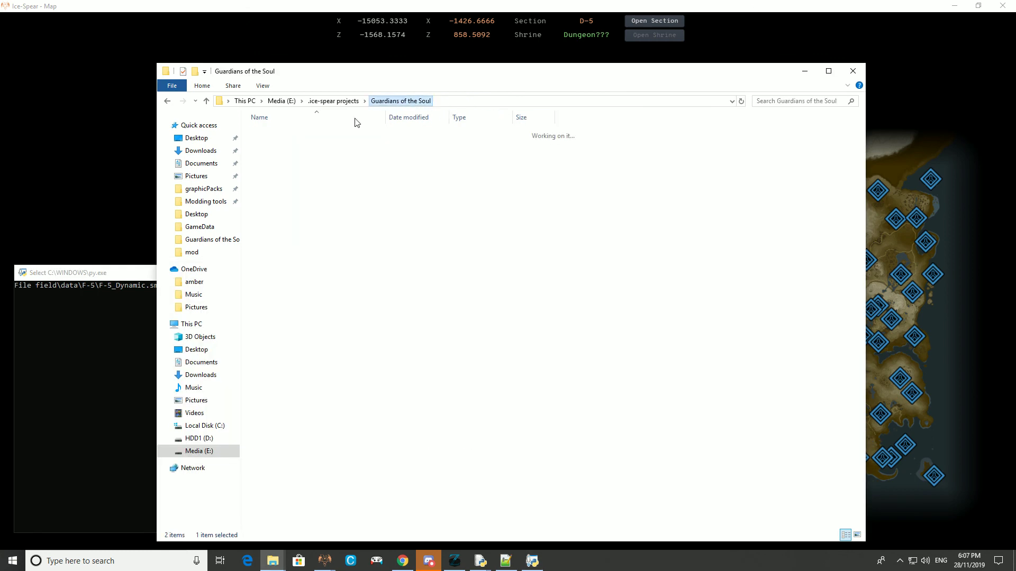
pyautogui.click(204, 189)
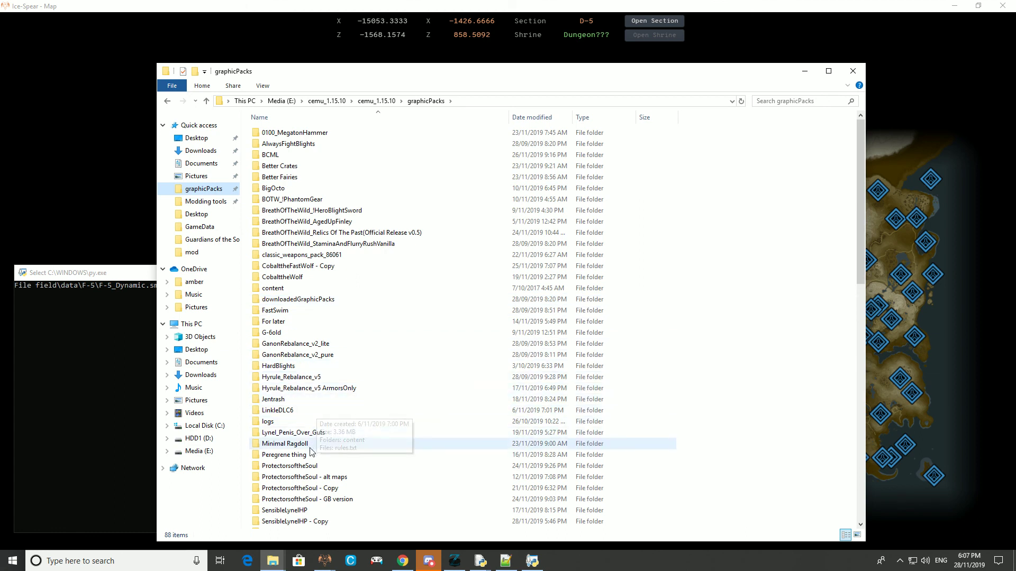
pyautogui.doubleClick(318, 466)
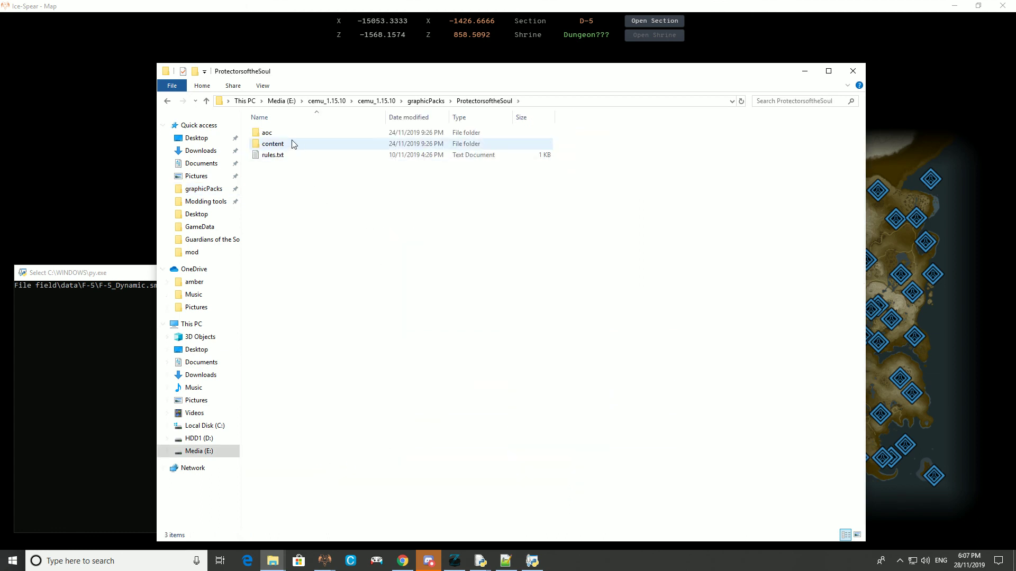
pyautogui.doubleClick(289, 135)
pyautogui.doubleClick(290, 135)
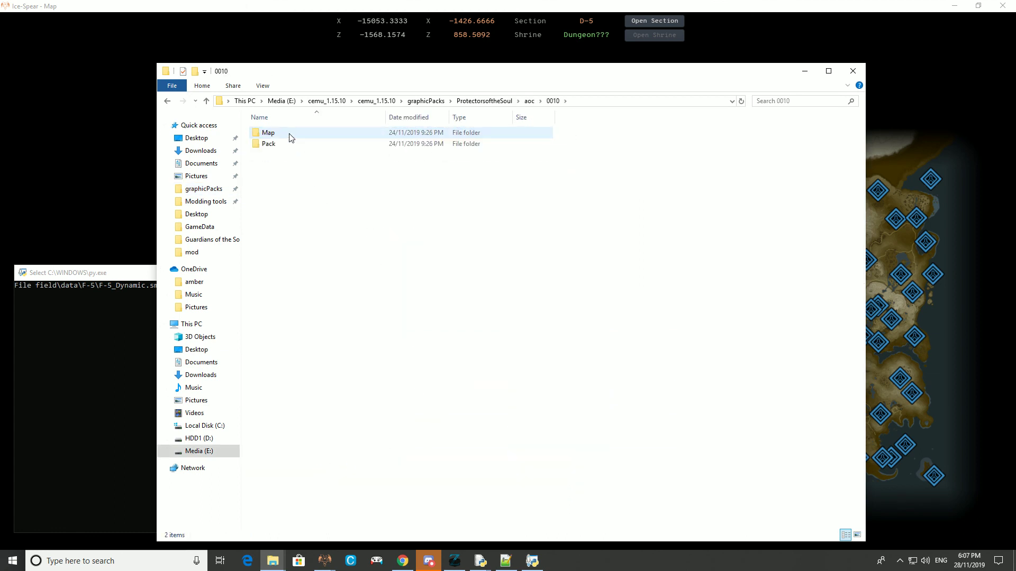
pyautogui.doubleClick(283, 145)
pyautogui.click(307, 137)
pyautogui.click(348, 174)
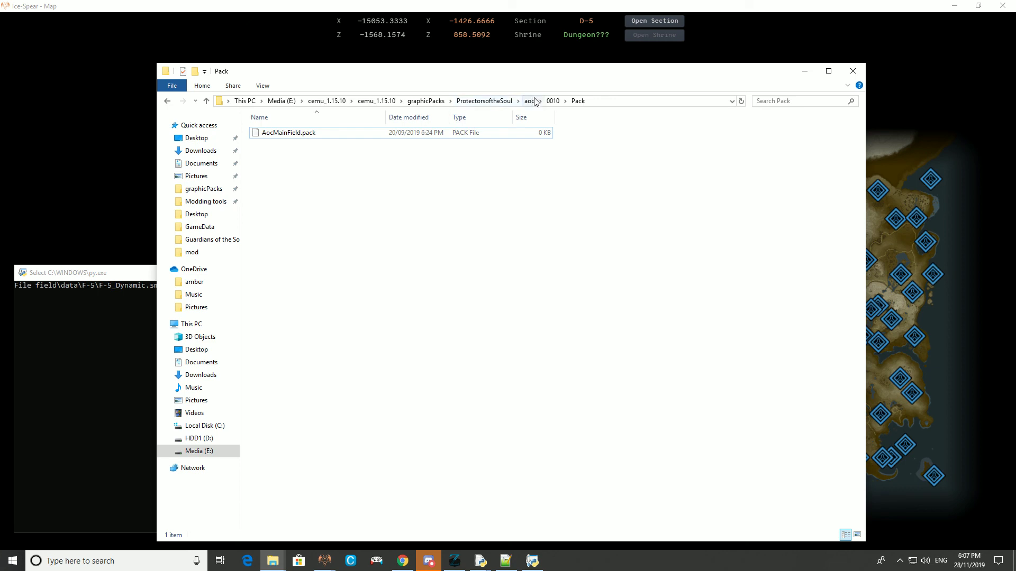
# - Open the pack's 0010 > Map > MainField > D-5 folder, holding only D-5_Static.smubin
pyautogui.click(553, 101)
pyautogui.doubleClick(322, 133)
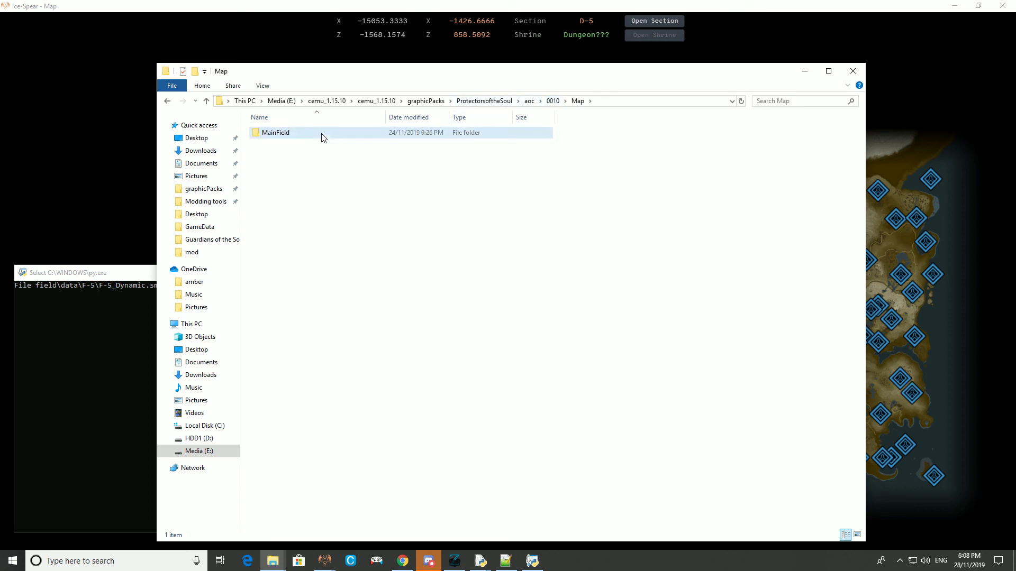
pyautogui.doubleClick(322, 134)
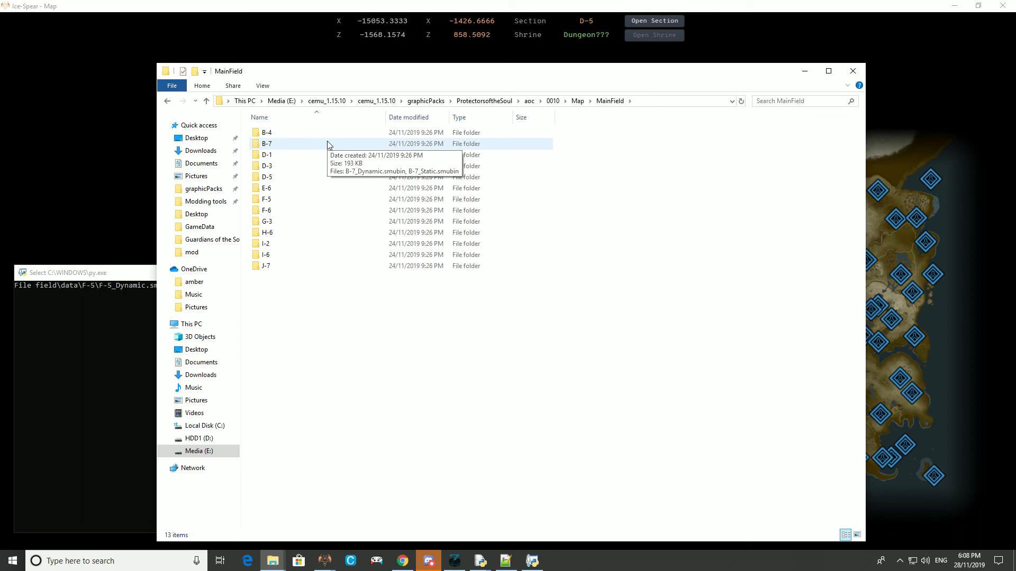
pyautogui.doubleClick(289, 179)
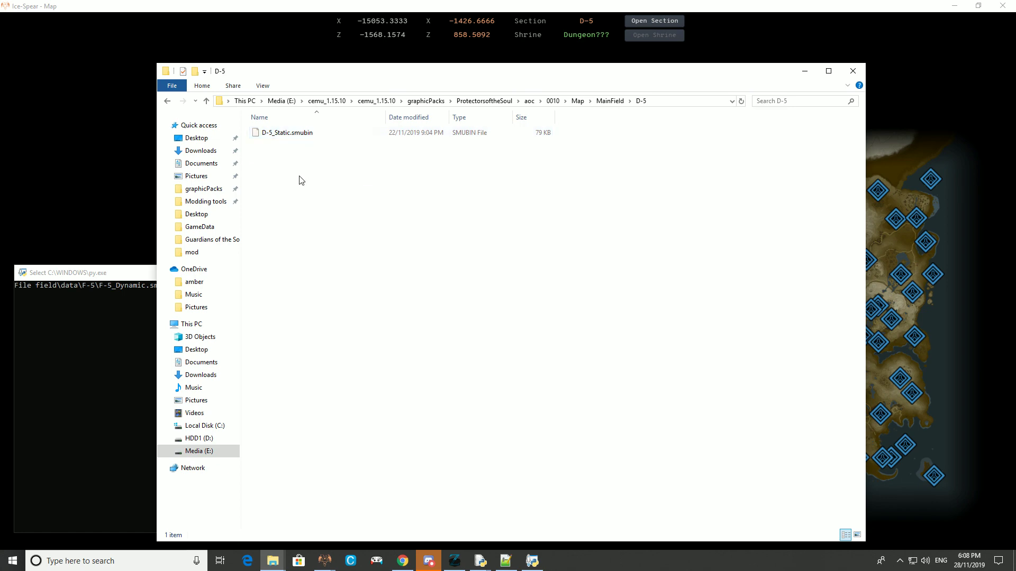
pyautogui.moveTo(392, 77)
pyautogui.mouseDown()
pyautogui.moveTo(454, 431)
pyautogui.moveTo(450, 473)
pyautogui.moveTo(423, 329)
pyautogui.moveTo(402, 90)
pyautogui.mouseUp()
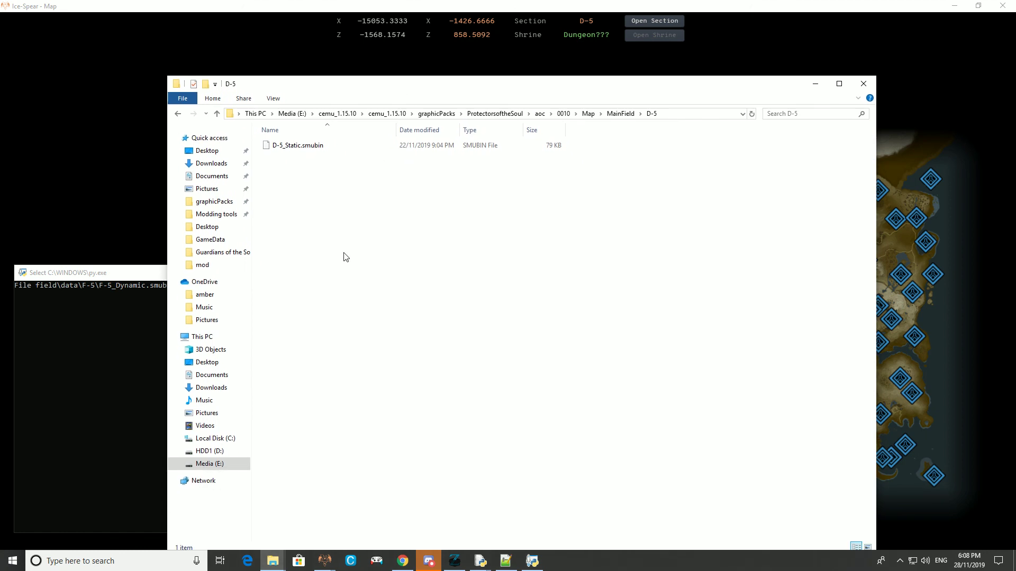